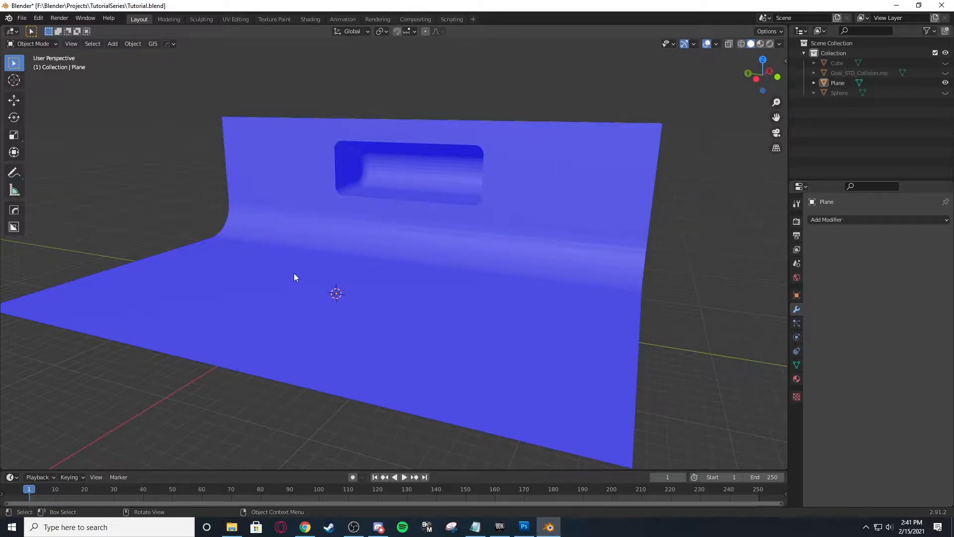
Select the plane mesh, then switch to Unreal Development Kit and examine how the texture lies on its wall and goal opening.
scroll(307, 274, "down", 1)
left_click(315, 275)
key("KP_Decimal")
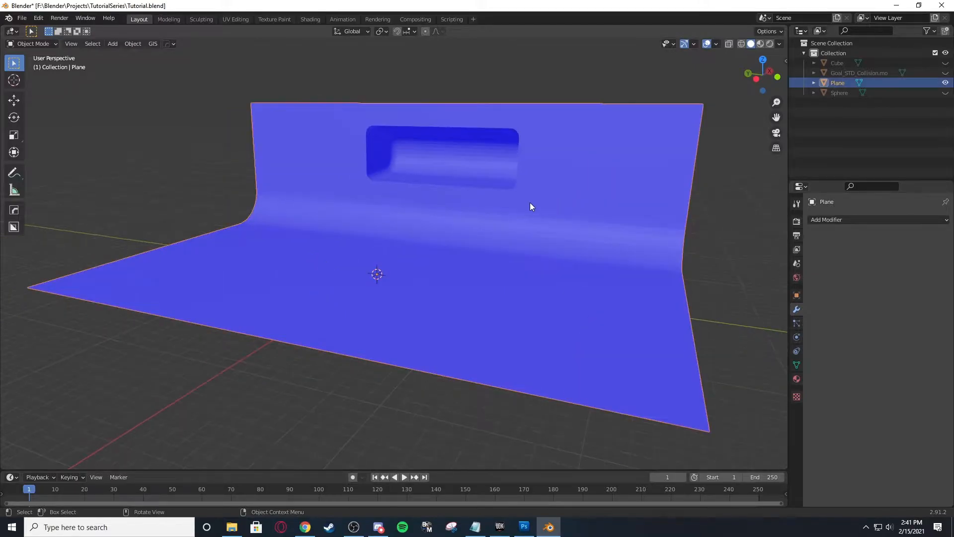
scroll(532, 208, "up", 3)
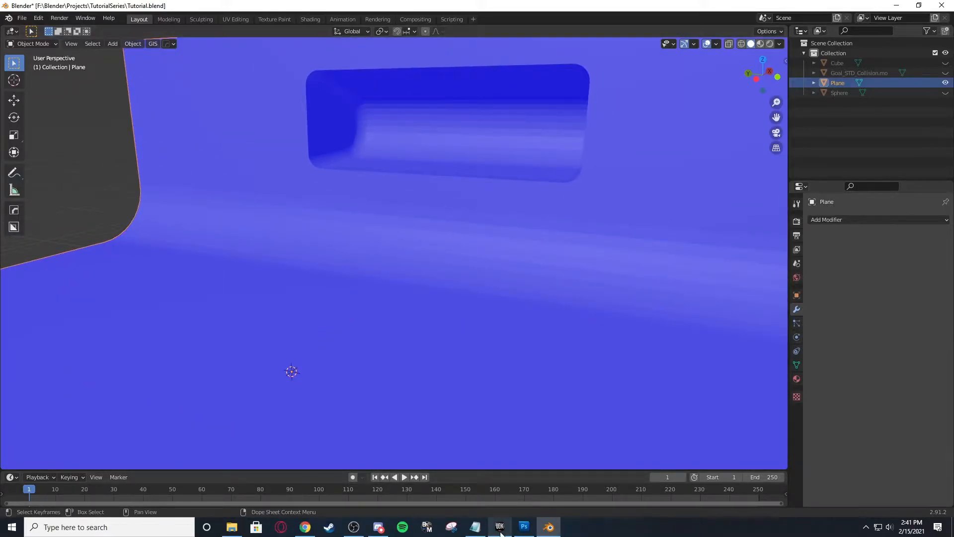
key("alt+Tab")
left_click(411, 35)
right_click_drag(537, 232, 495, 226)
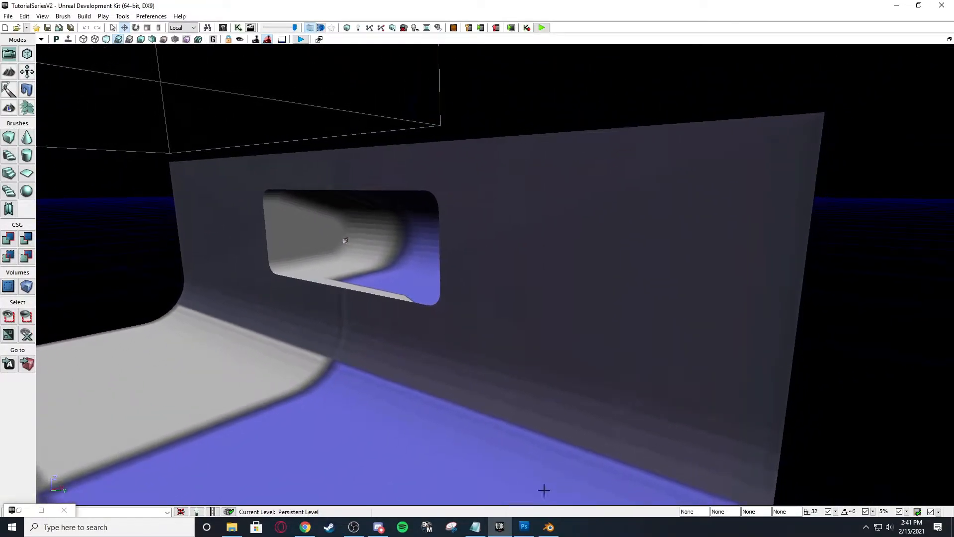
Switch to Blender and open the plane in the UV Editing workspace with its floor, wall and goal recess in view.
left_click(557, 528)
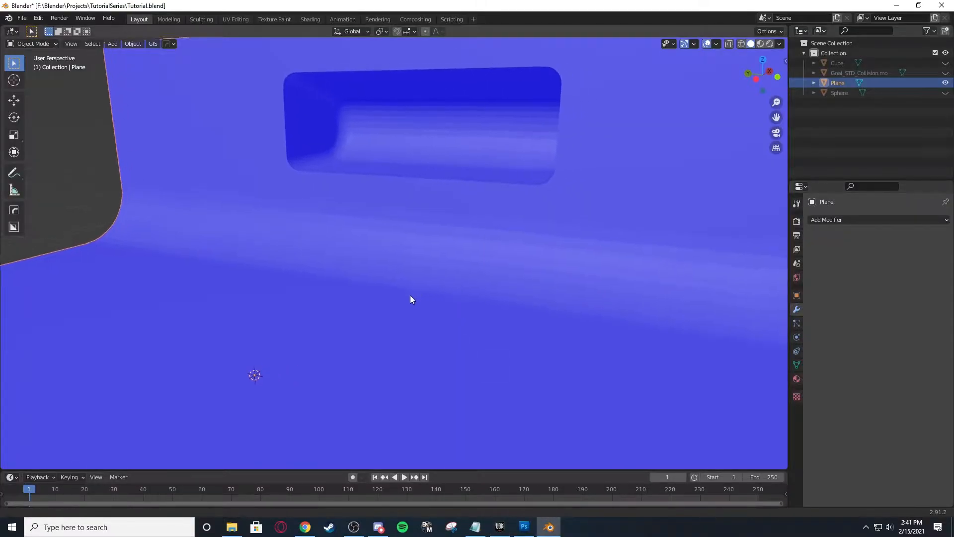
scroll(422, 241, "down", 2)
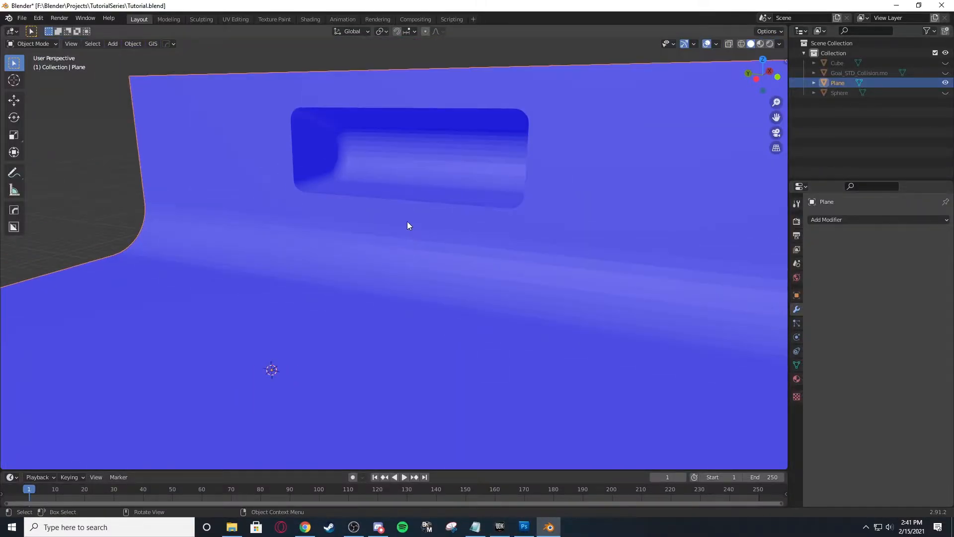
left_click(230, 18)
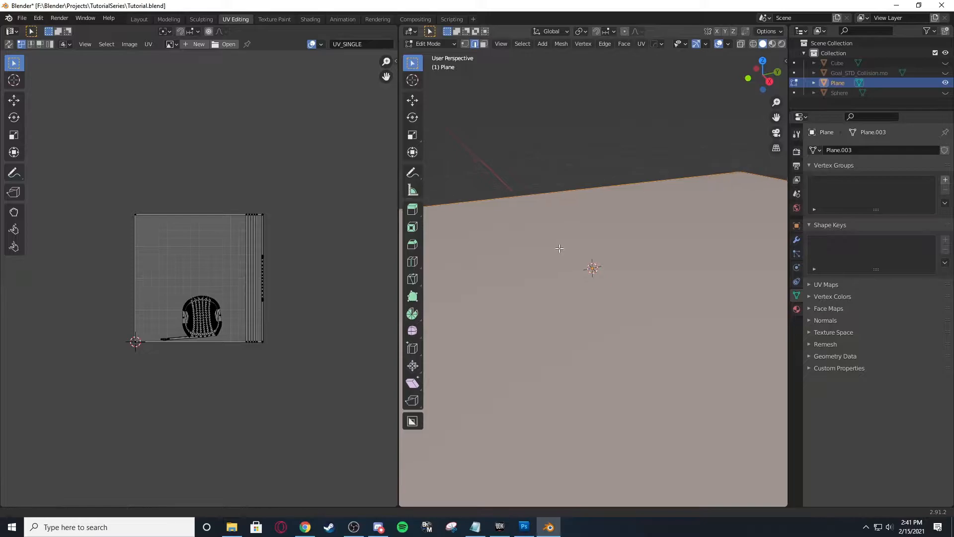
scroll(540, 216, "down", 5)
scroll(540, 217, "up", 5)
middle_click_drag(540, 217, 611, 262)
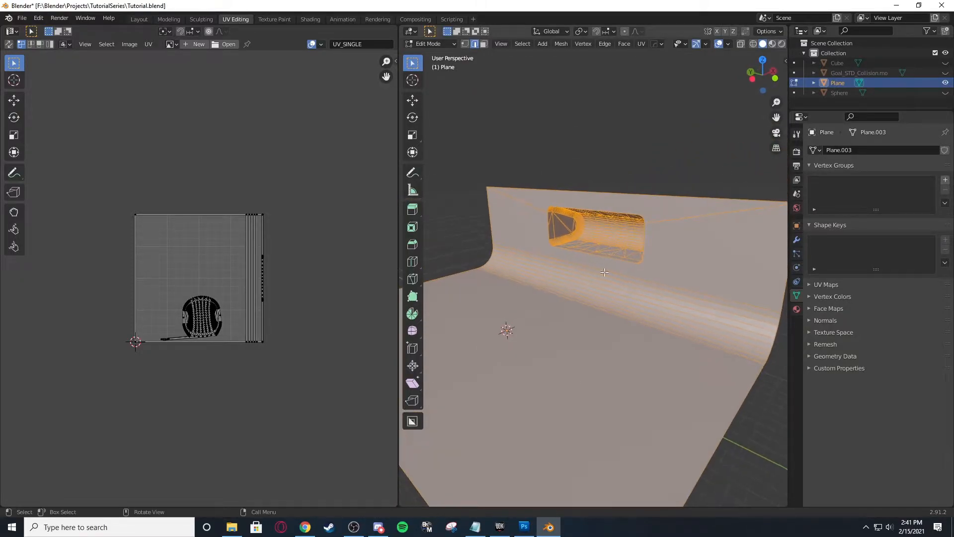
Switch to Unreal Development Kit and examine the checker texture across the field's floor, curved edge and wall.
left_click(504, 533)
right_click_drag(458, 246, 342, 323)
scroll(467, 268, "up", 3)
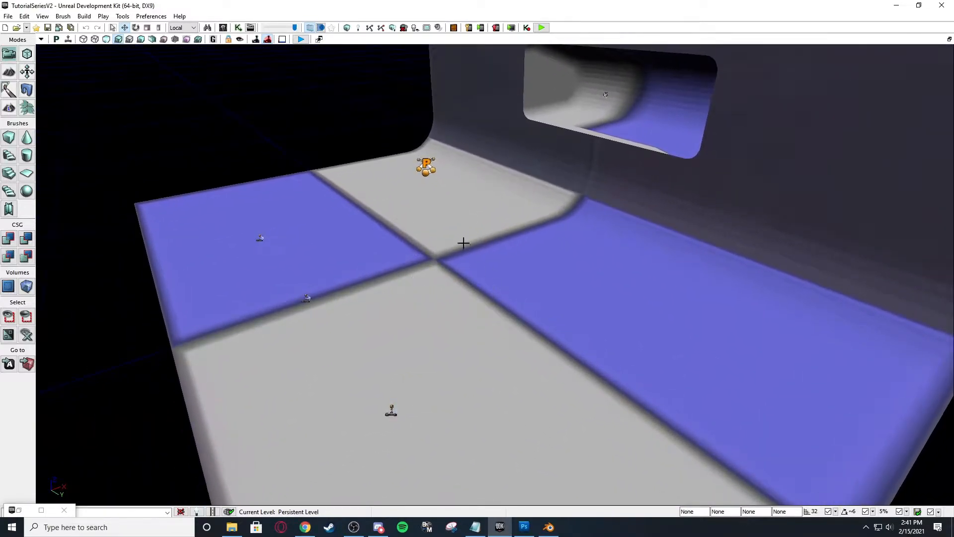
right_click_drag(454, 279, 478, 288)
scroll(454, 280, "up", 3)
scroll(454, 280, "down", 5)
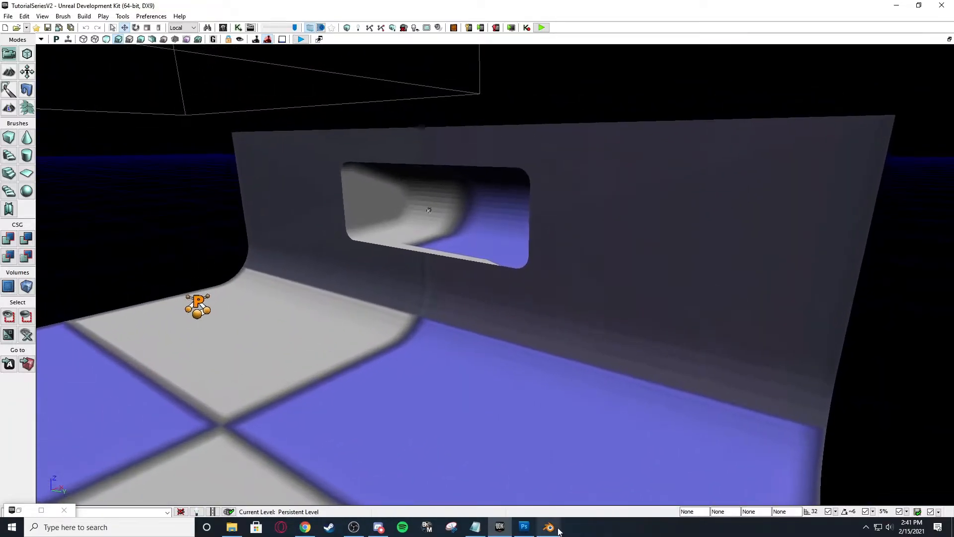
Switch to Blender and unwrap all faces of the plane with Cube Projection.
left_click(550, 529)
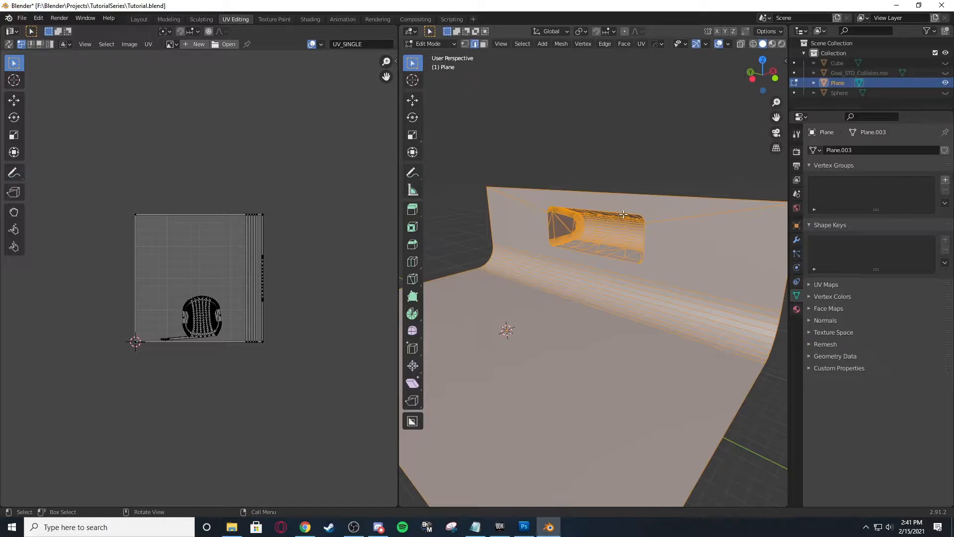
key("u")
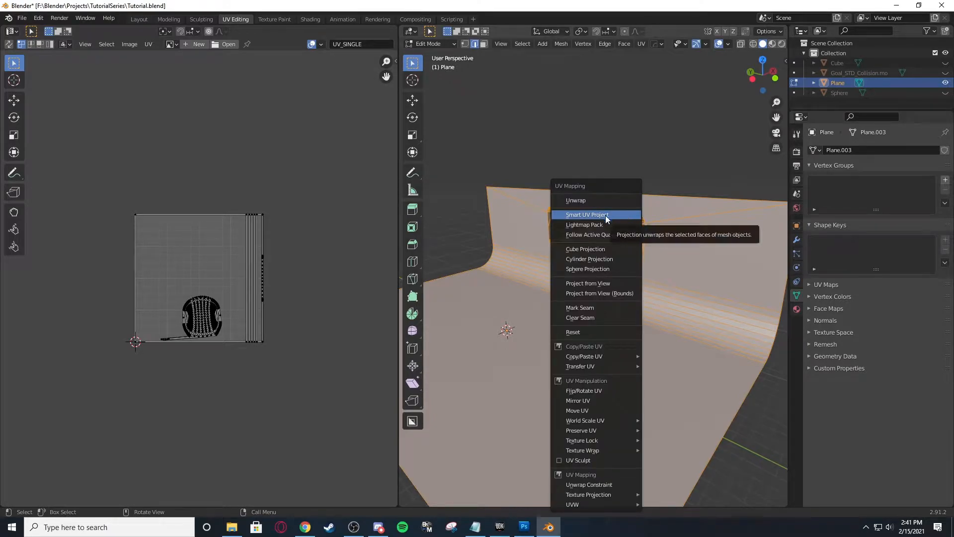
left_click(597, 250)
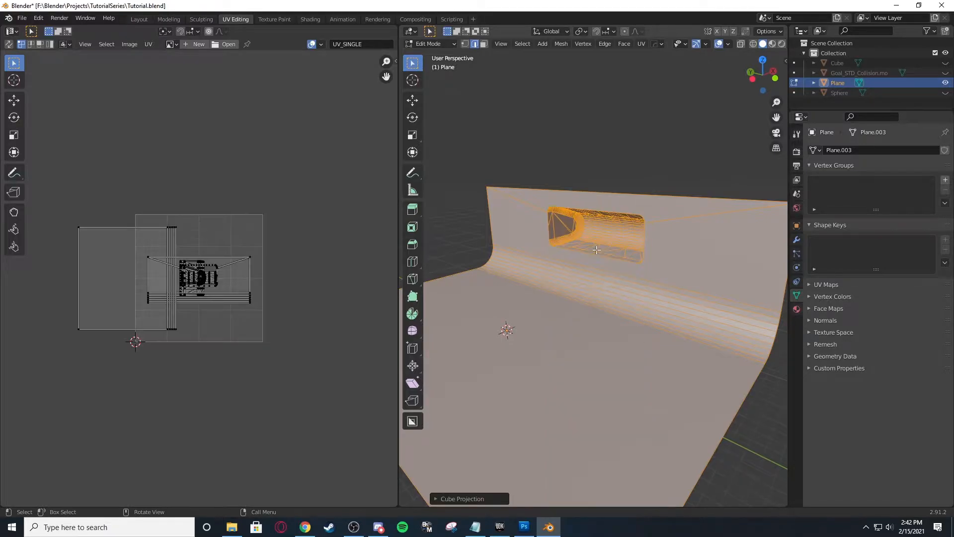
key("u")
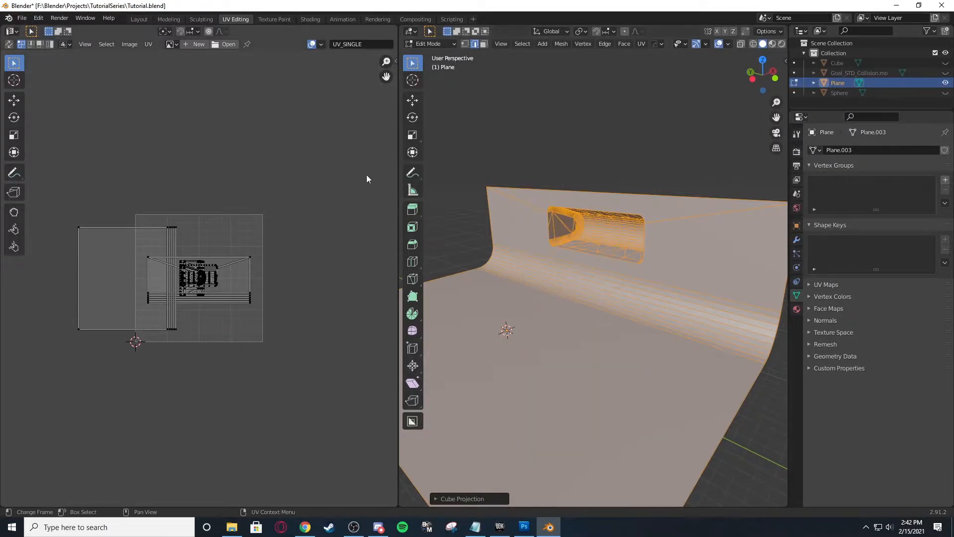
Show the UV Squares add-on tools beside the UV layout.
key("n")
left_click(305, 57)
left_click(391, 139)
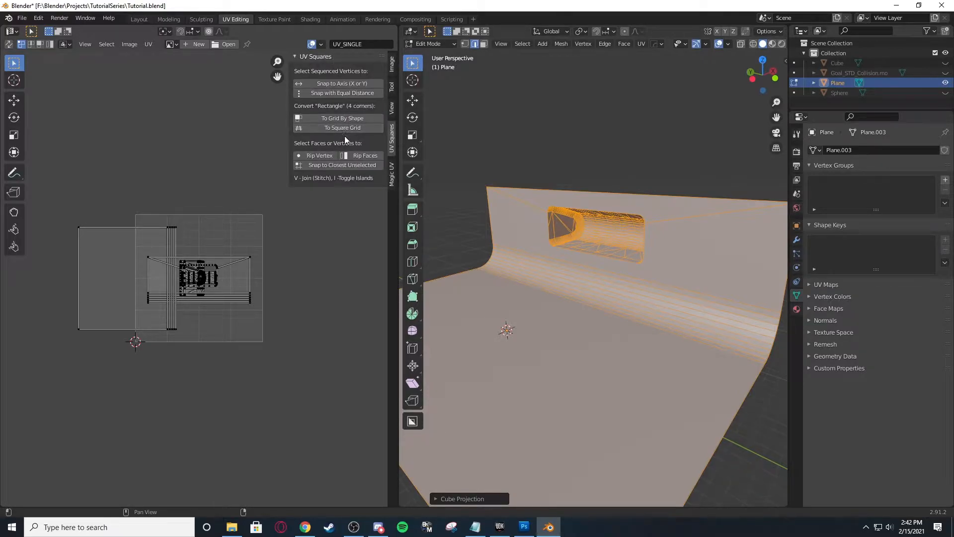
Search the add-on preferences for "UV" and check the details of the UV Squares and Magic UV add-ons.
left_click(36, 19)
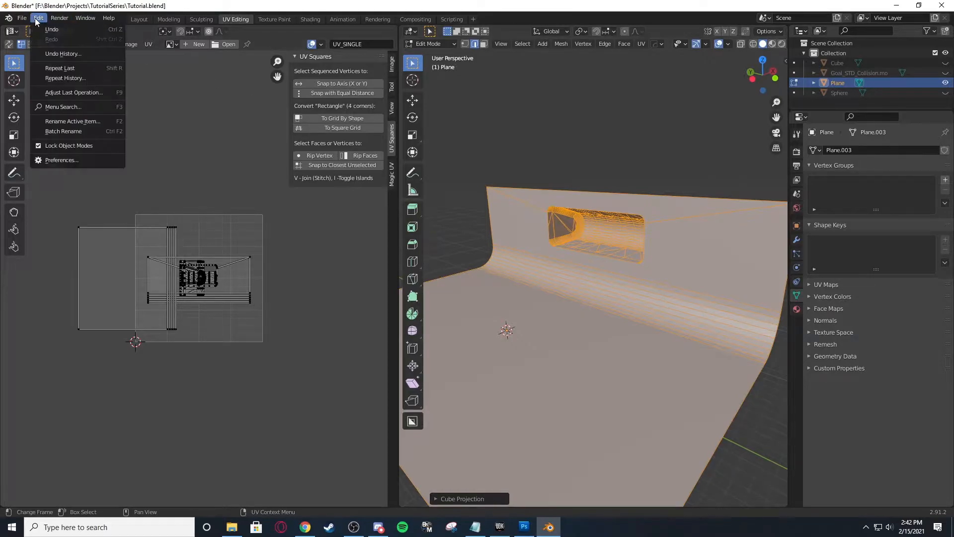
left_click(54, 159)
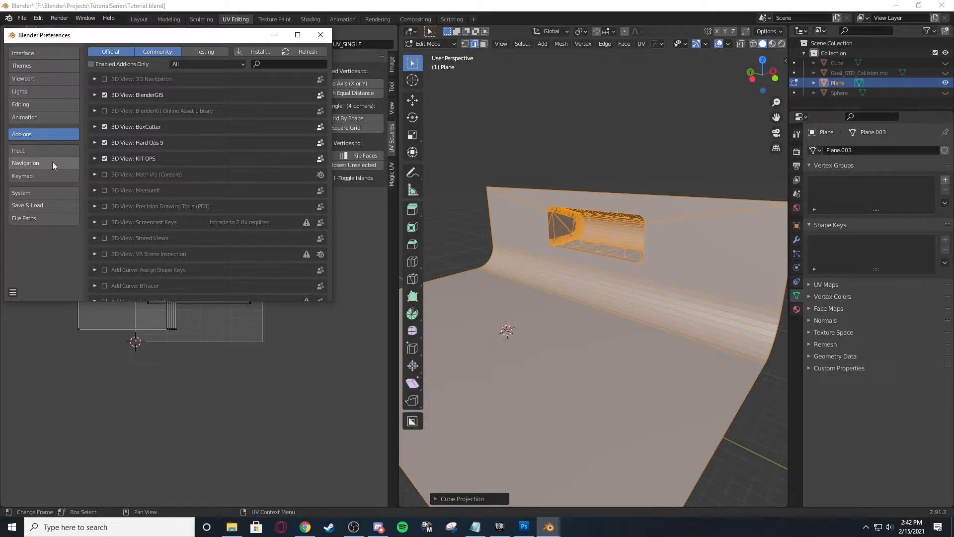
left_click(262, 65)
type("UV")
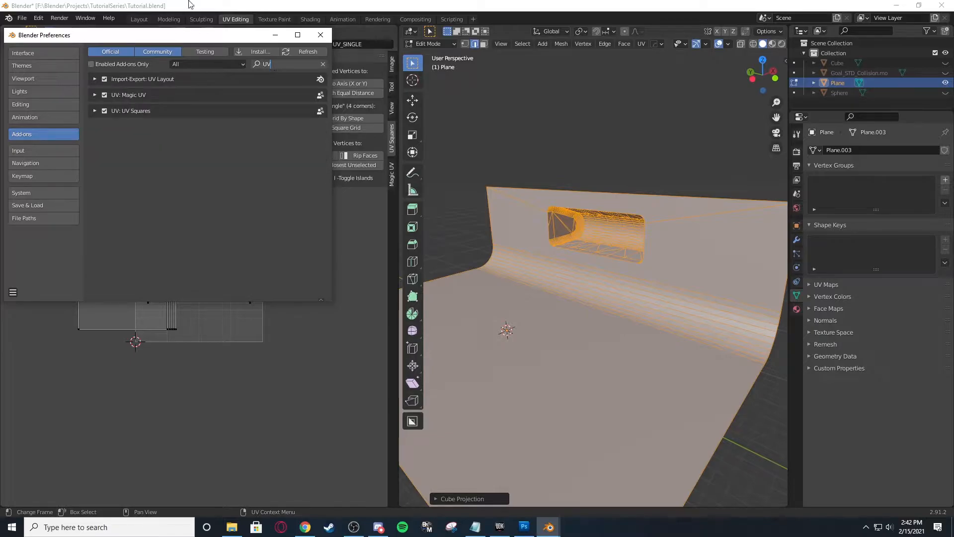
left_click(92, 111)
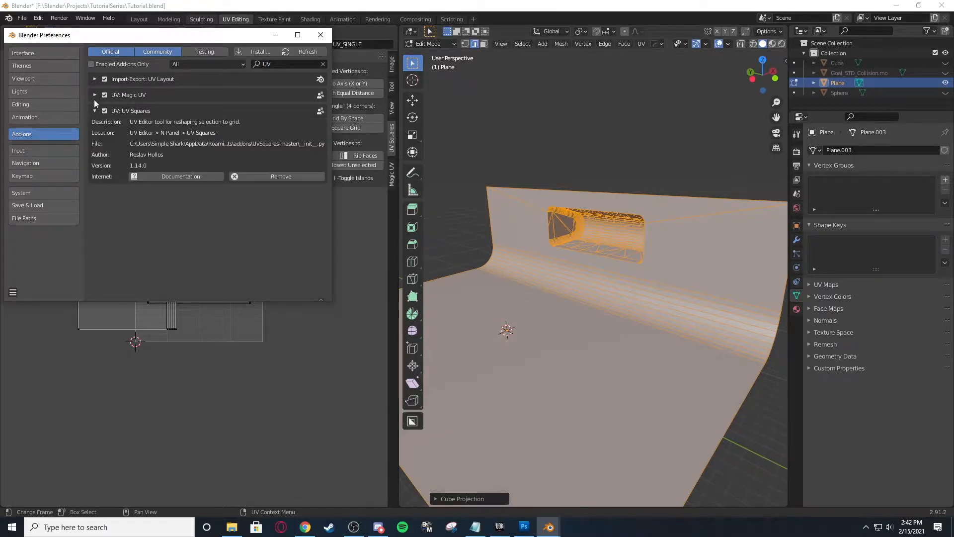
left_click(95, 96)
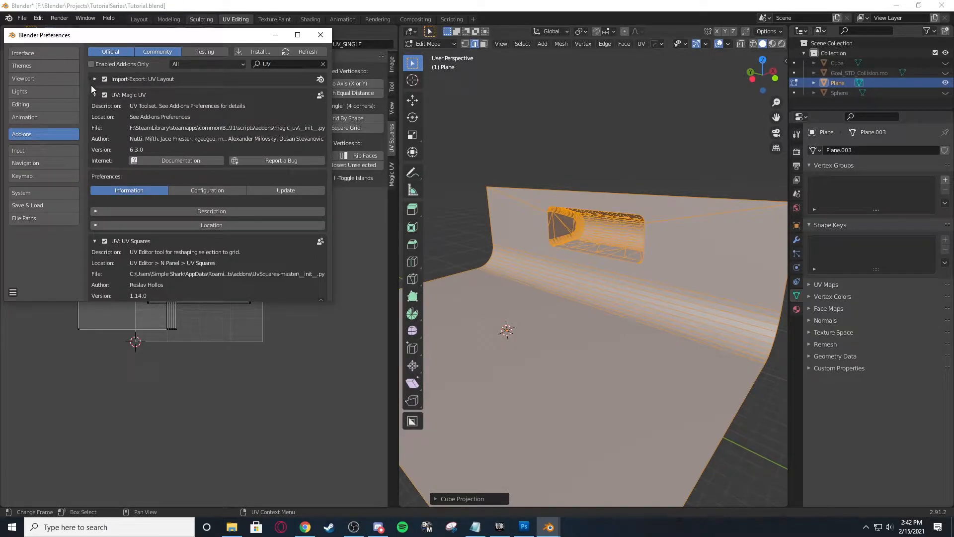
left_click(96, 96)
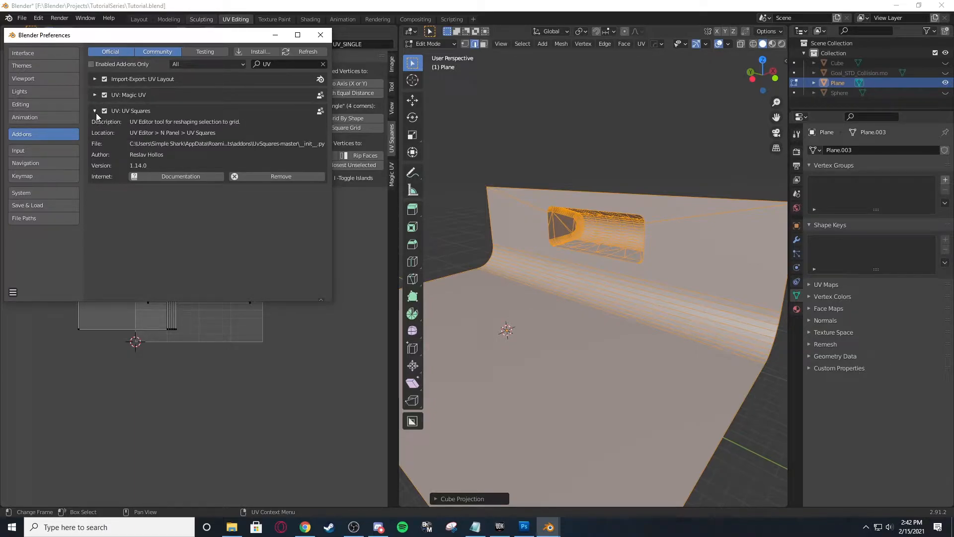
left_click(96, 112)
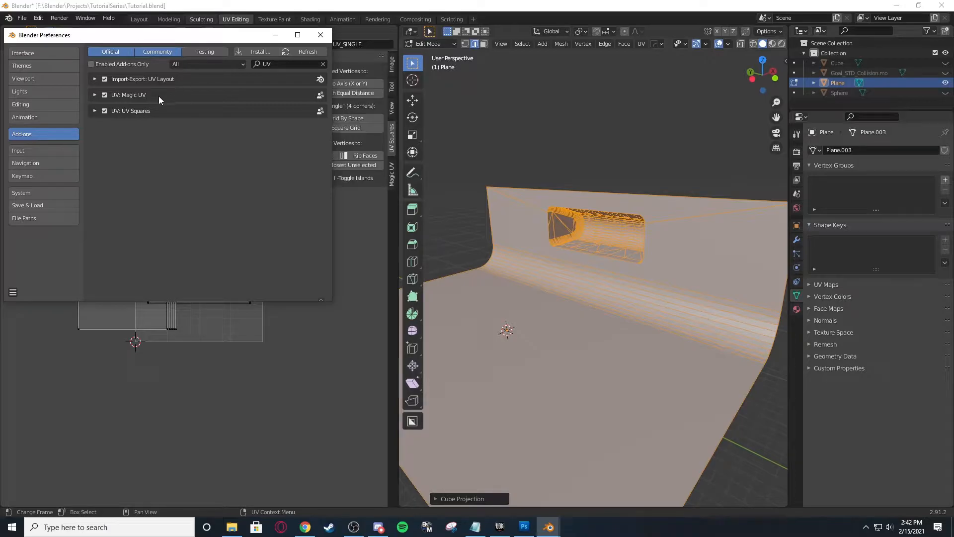
left_click(320, 36)
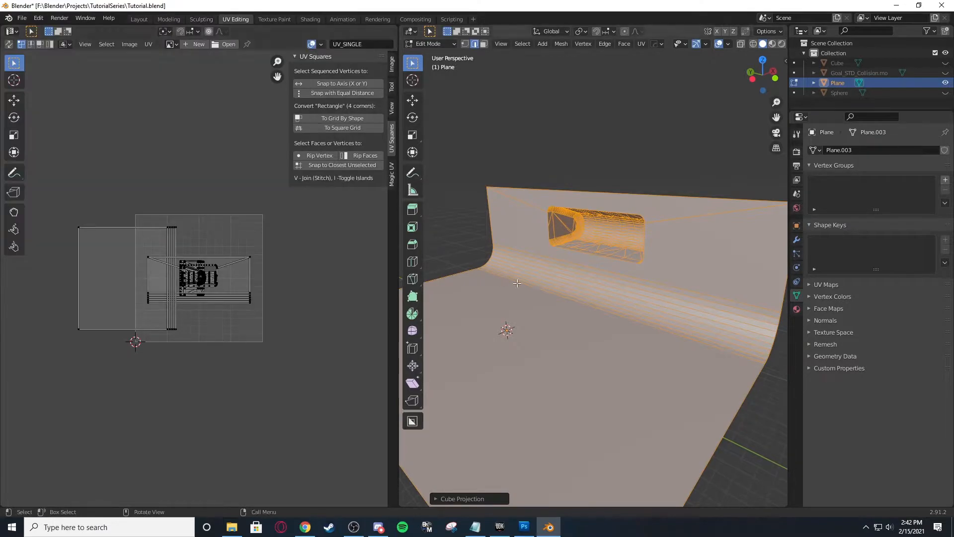
Return the plane to Object Mode and export it as an FBX file.
scroll(594, 285, "up", 3)
middle_click_drag(540, 275, 540, 314)
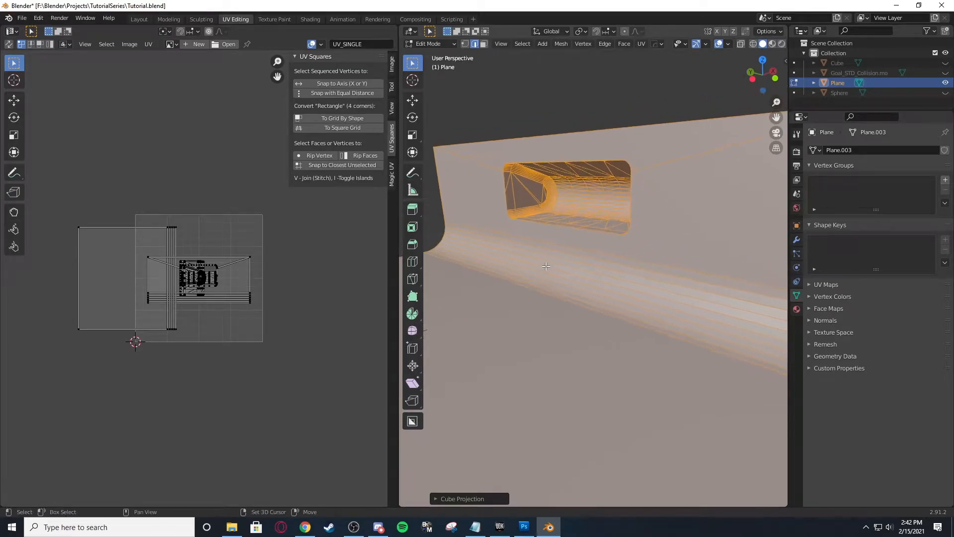
key("Tab")
key("q")
mouse_move(568, 371)
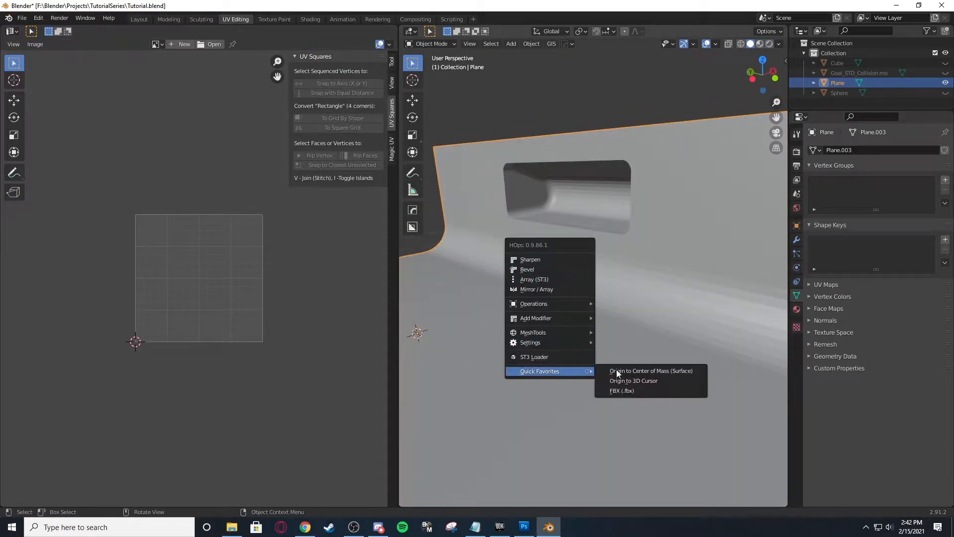
left_click(616, 391)
left_click(410, 152)
left_click(665, 143)
left_click(666, 154)
left_click(630, 435)
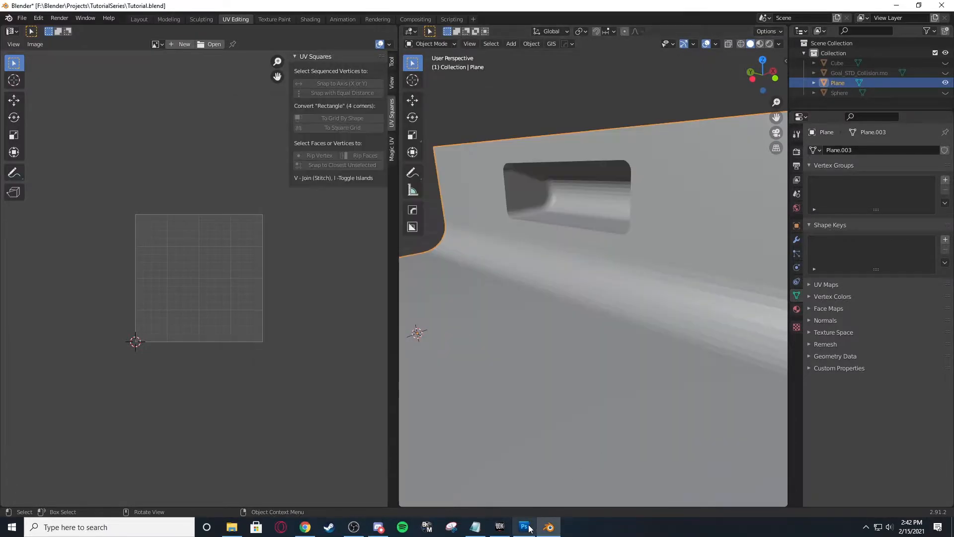
left_click(22, 18)
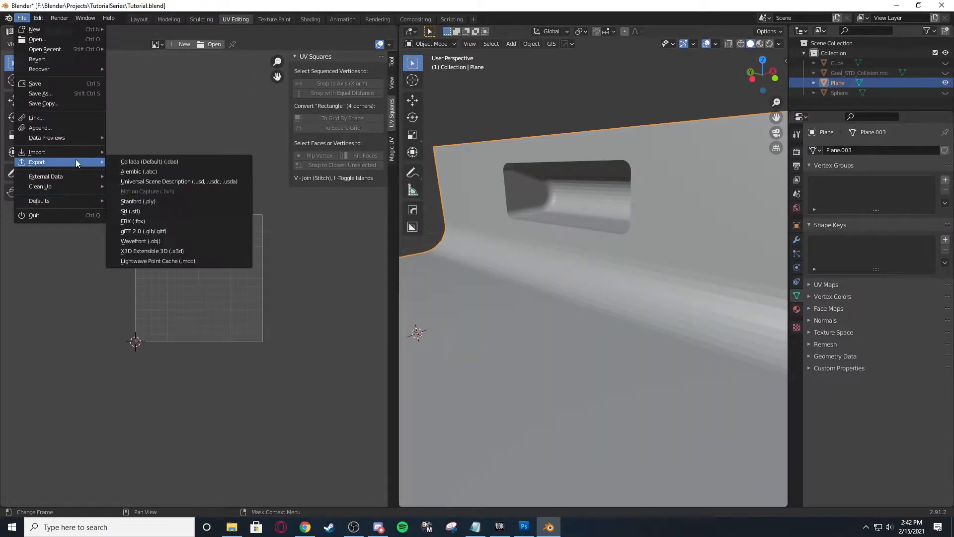
middle_click_drag(726, 275, 688, 282, "shift")
key("q")
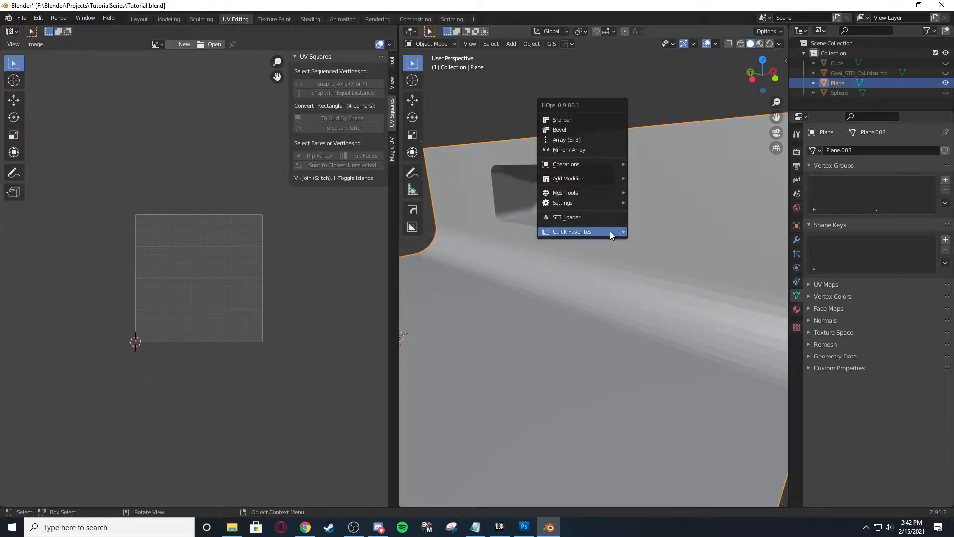
Switch to Unreal Development Kit, reimport the Full_Field static mesh and inspect its texture on the floor, wall and goal.
left_click(896, 6)
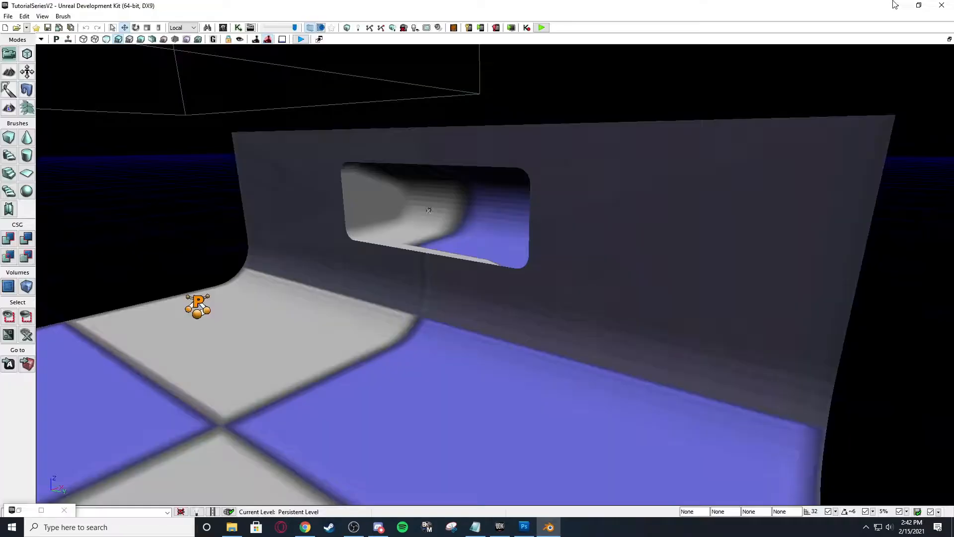
left_click(19, 510)
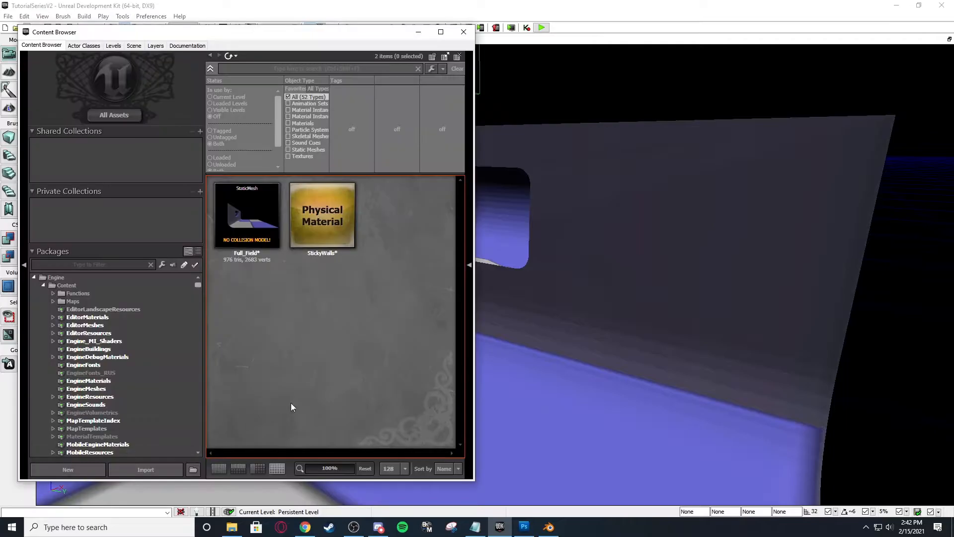
right_click(285, 215)
left_click(419, 227)
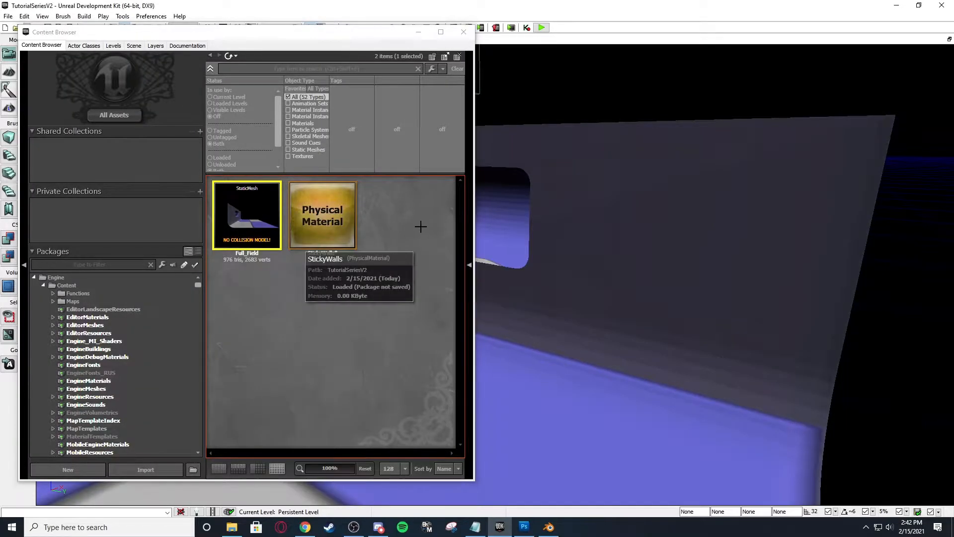
left_click(420, 33)
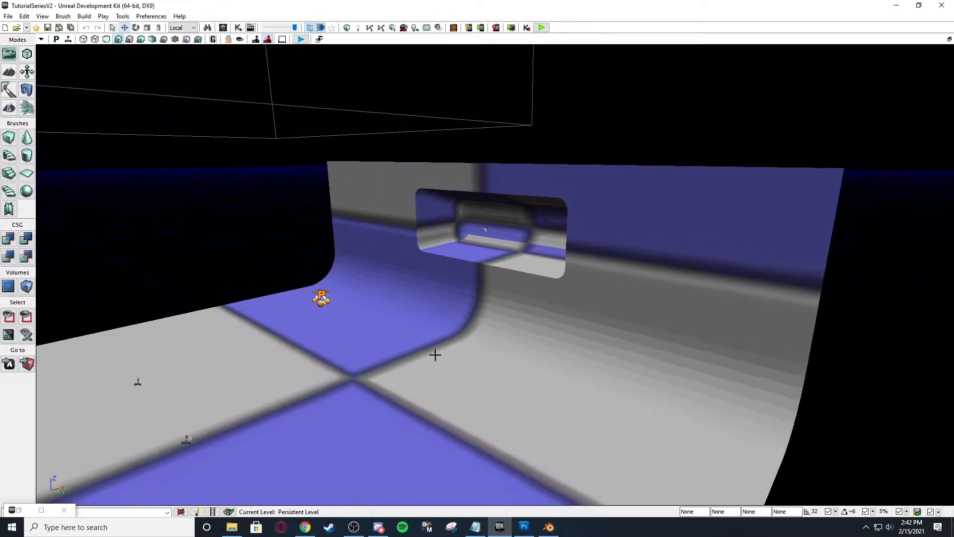
right_click_drag(507, 368, 518, 405)
right_click_drag(449, 318, 495, 220)
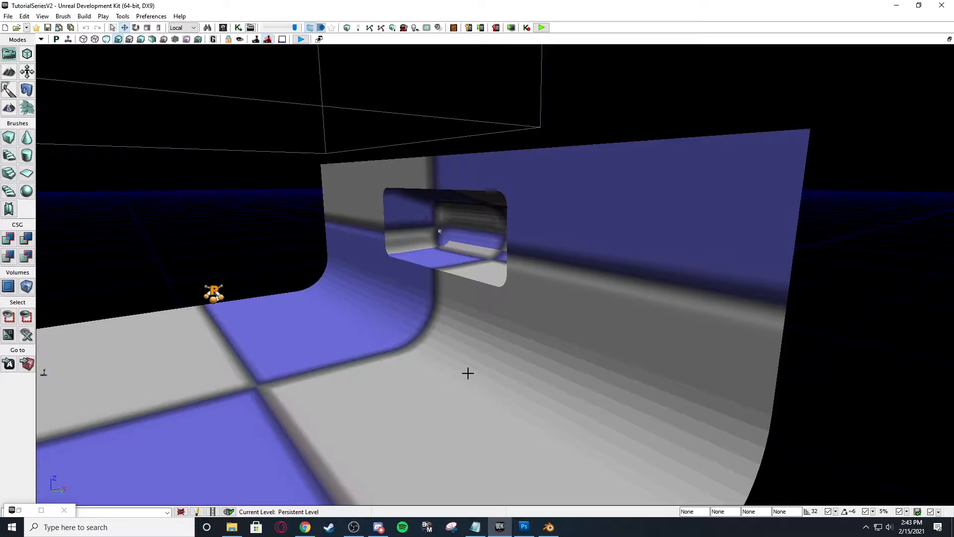
Switch to Blender and separate the plane's large floor face into its own object.
left_click(549, 527)
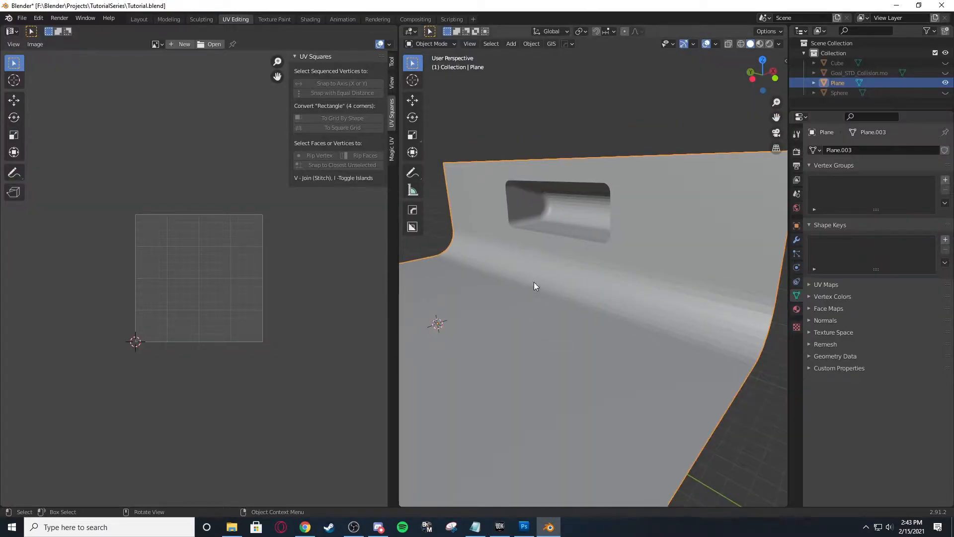
key("Tab")
middle_click_drag(533, 263, 564, 277)
left_click(546, 290)
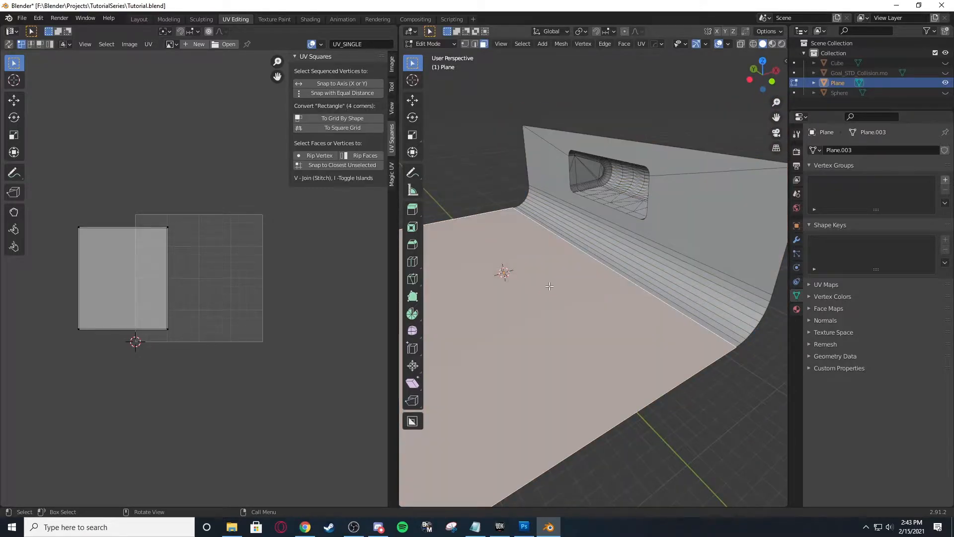
key("p")
left_click(551, 280)
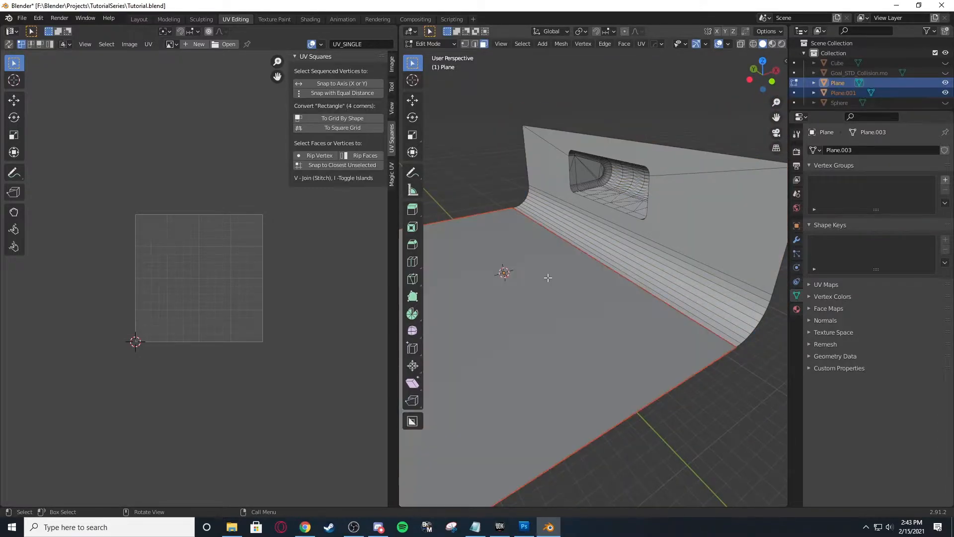
Separate the flat back wall faces around the goal opening into their own object and return to Object Mode.
key("Tab")
middle_click_drag(503, 182, 495, 188, "shift")
left_click(541, 152)
key("Tab")
left_click(542, 159)
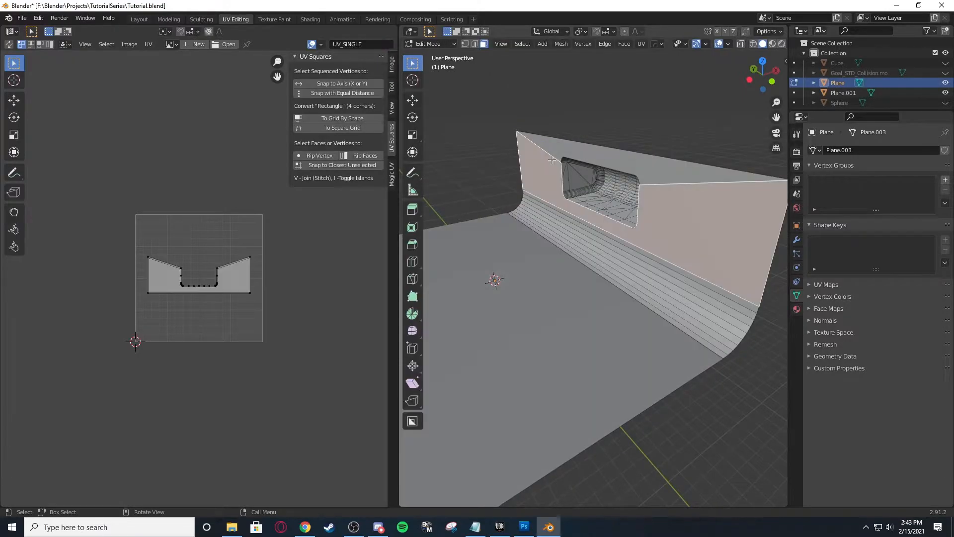
left_click(573, 146, "shift")
key("p")
left_click(574, 144)
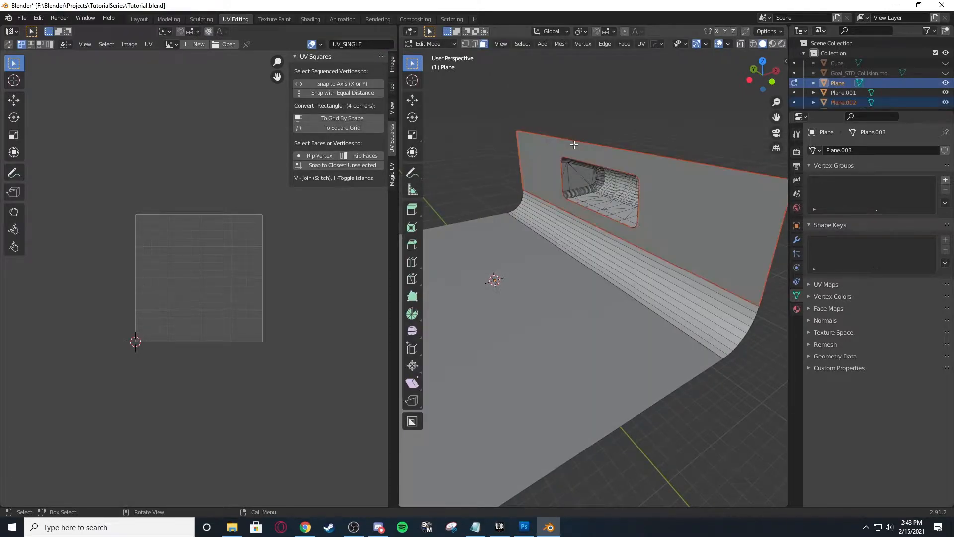
key("Tab")
Check the separated floor, wall and ramp-with-goal pieces by selecting them, and save the file.
middle_click_drag(576, 116, 521, 279)
left_click(520, 279)
left_click(548, 237)
left_click(554, 225)
key("Tab")
middle_click_drag(553, 232, 561, 230)
key("Tab")
scroll(577, 155, "up", 2)
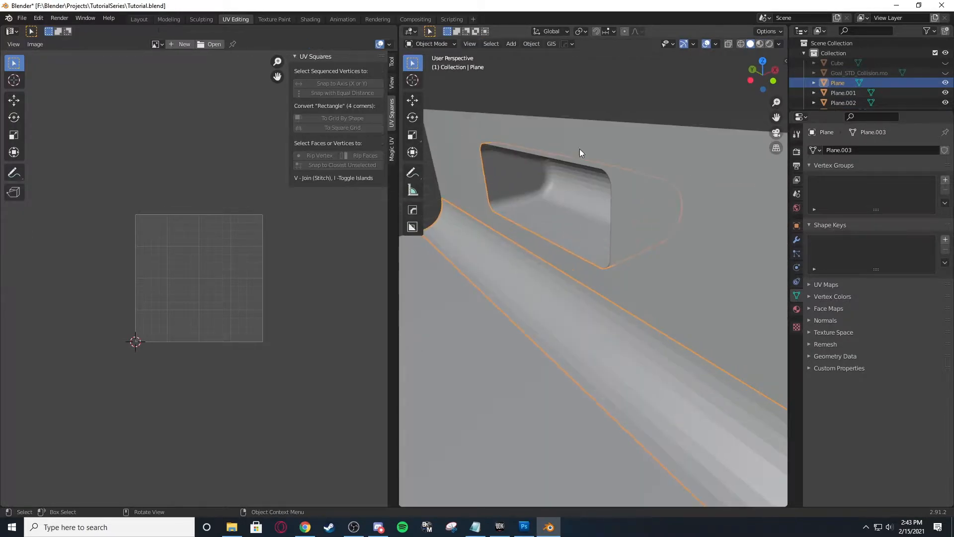
left_click(577, 155)
scroll(568, 158, "down", 3)
left_click(577, 142)
key("ctrl+s")
scroll(572, 199, "up", 3)
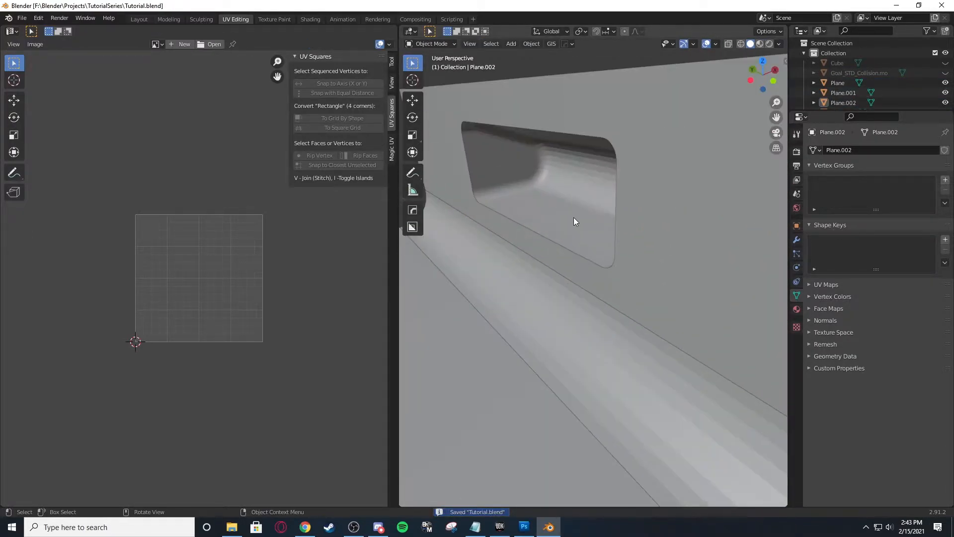
Apply smooth shading to the object containing the curved ramp and the goal interior.
left_click(572, 219)
key("Tab")
mouse_move(571, 219)
middle_mouse_down()
mouse_move(557, 211)
mouse_move(560, 298)
mouse_move(571, 229)
middle_mouse_up()
key("Tab")
scroll(570, 232, "up", 3)
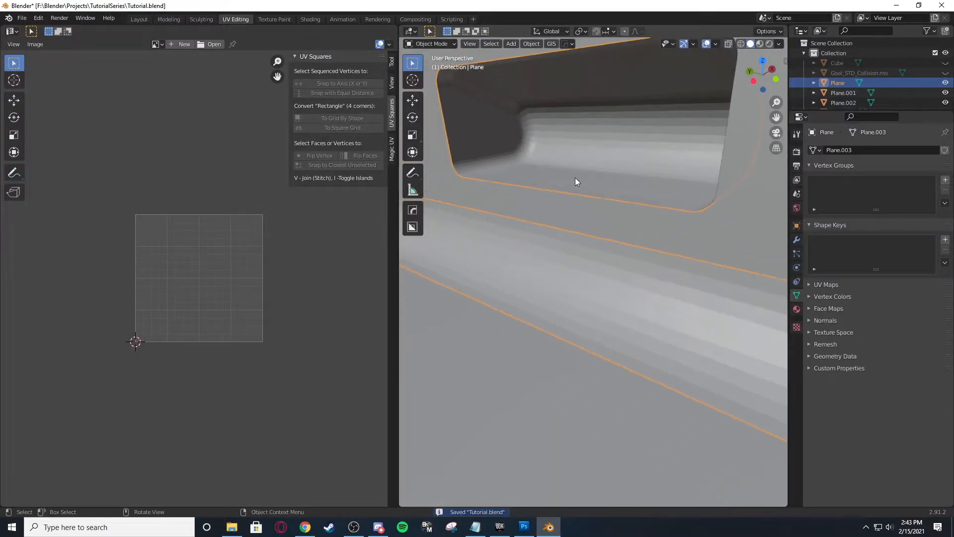
right_click(571, 172)
left_click(568, 174)
scroll(567, 174, "down", 2)
middle_click_drag(567, 174, 507, 237)
right_click(507, 237)
left_click(489, 248)
right_click(541, 232)
left_click(539, 233)
right_click(538, 233)
left_click(535, 217)
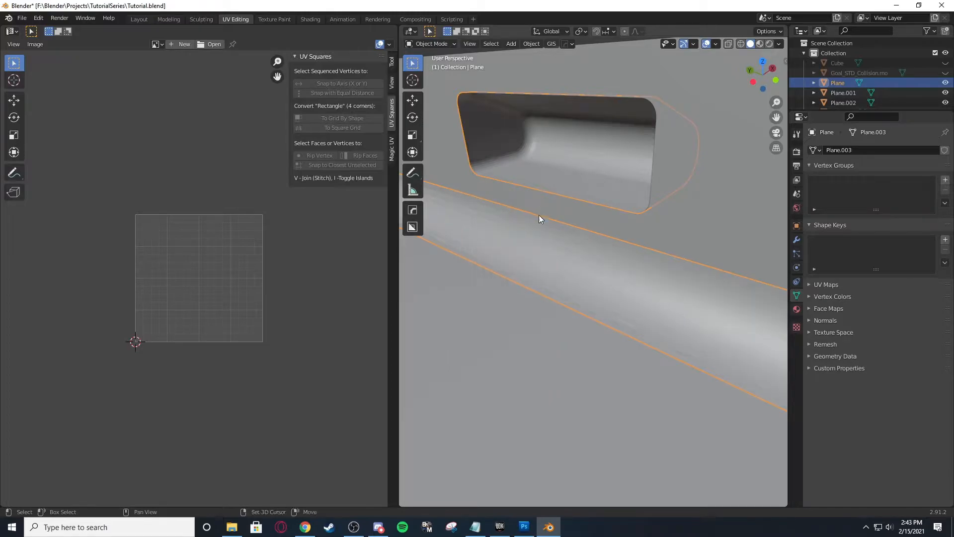
Select all of the goal interior's faces in Edit Mode, leaving the curved ramp unselected.
middle_click_drag(538, 215, 558, 225)
key("Tab")
middle_click_drag(526, 185, 552, 182)
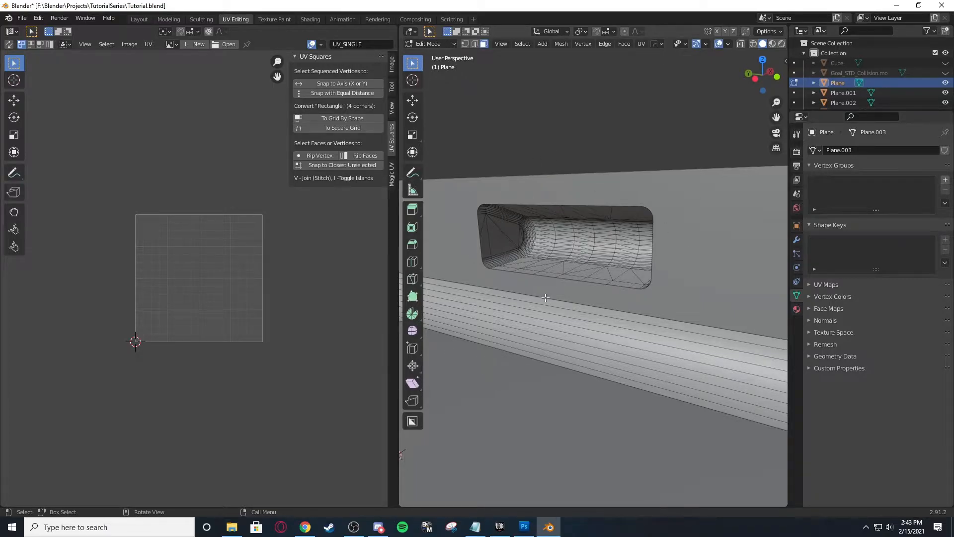
middle_click_drag(480, 201, 473, 194)
key("b")
left_click_drag(463, 175, 726, 286)
middle_click_drag(664, 274, 736, 282)
key("b")
left_click_drag(527, 165, 683, 278)
middle_click_drag(676, 277, 592, 270)
middle_click_drag(510, 263, 494, 243)
mouse_move(596, 280)
middle_mouse_down()
mouse_move(527, 260)
mouse_move(505, 266)
mouse_move(604, 272)
mouse_move(591, 281)
mouse_move(581, 269)
middle_mouse_up()
key("l")
key("ctrl+z")
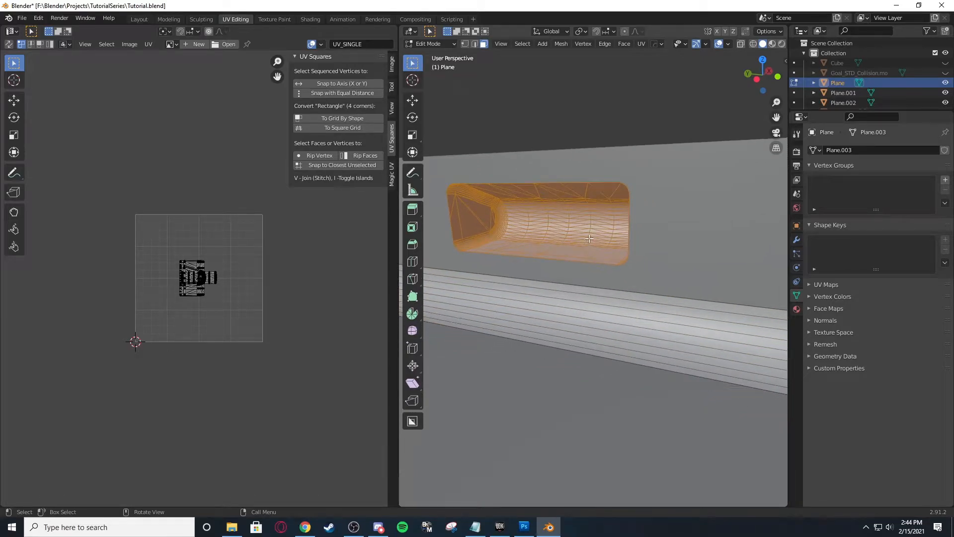
Create a new material on the object containing the ramp and goal.
left_click(797, 309)
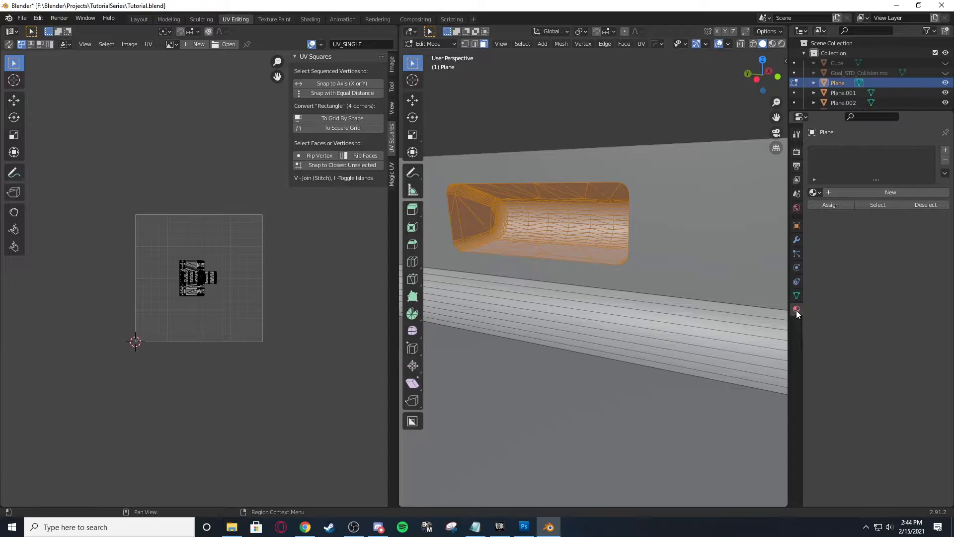
scroll(704, 267, "down", 4)
scroll(711, 251, "up", 1)
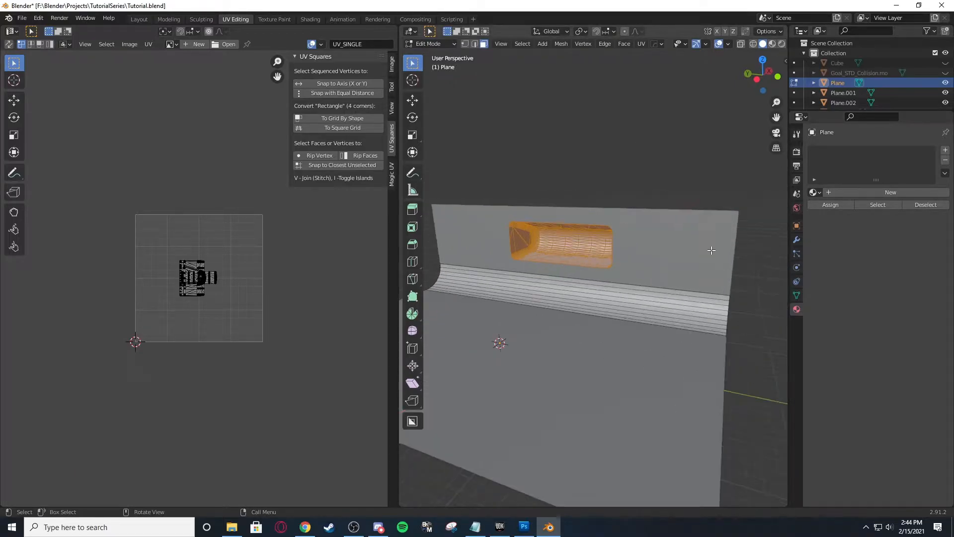
left_click(849, 192)
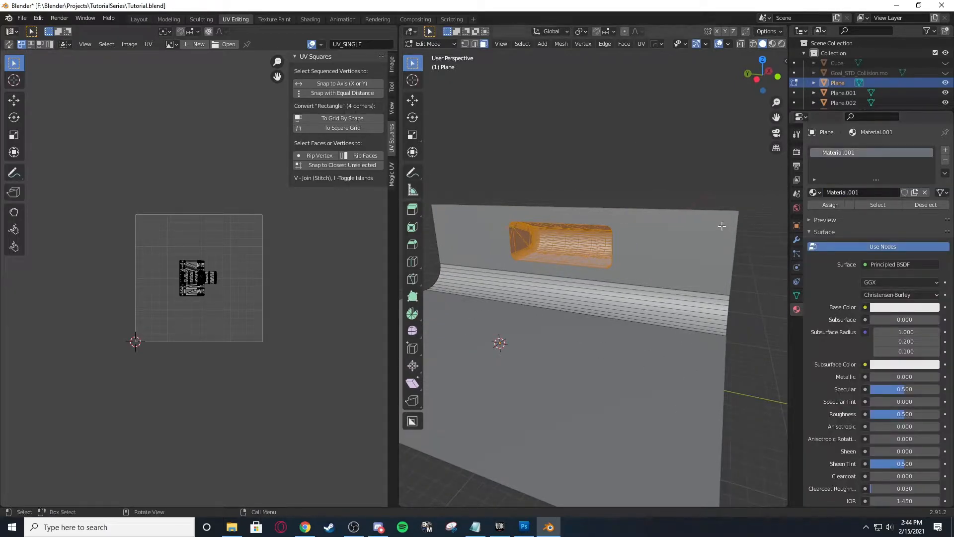
scroll(661, 274, "up", 5)
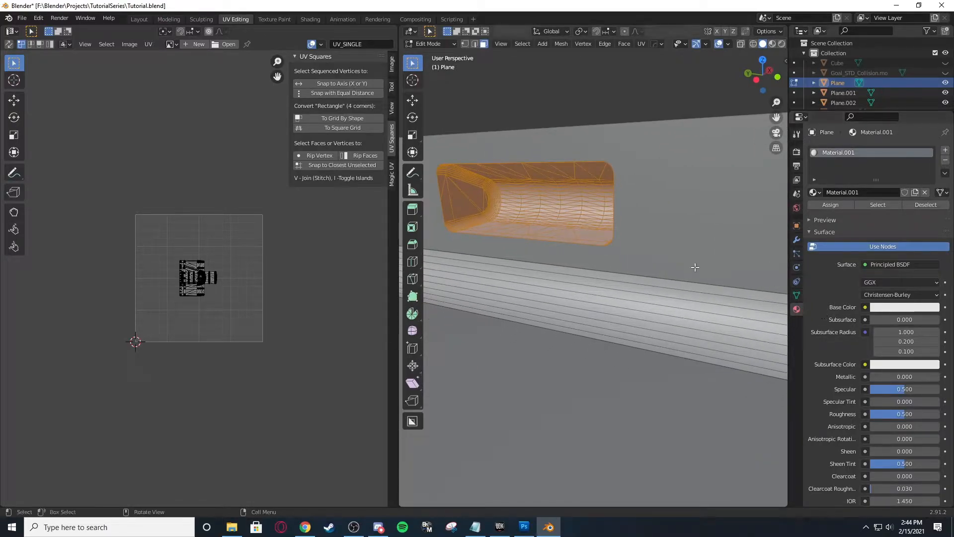
Switch the viewport to rendered shading and set the first material's emission colour to white.
key("z")
left_click(666, 188)
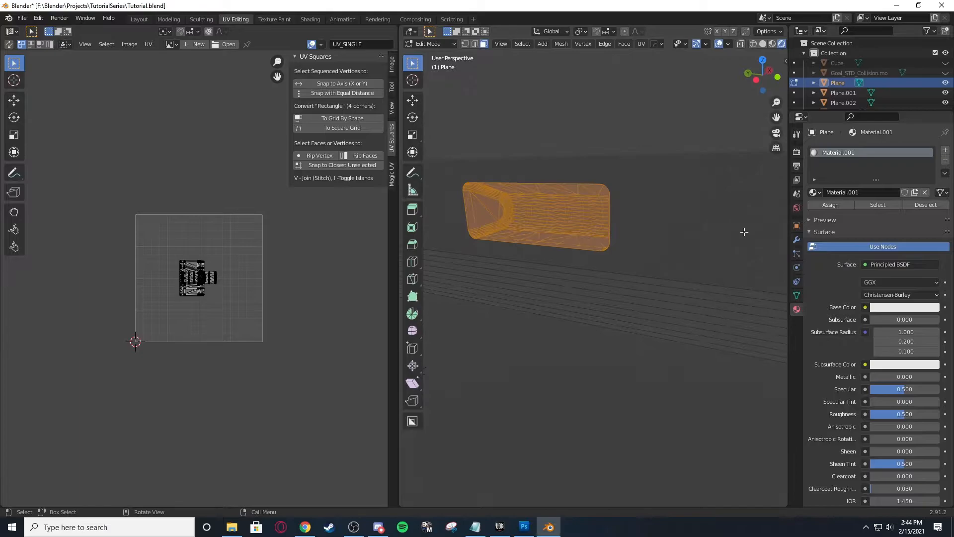
scroll(845, 348, "down", 5)
left_click(884, 439)
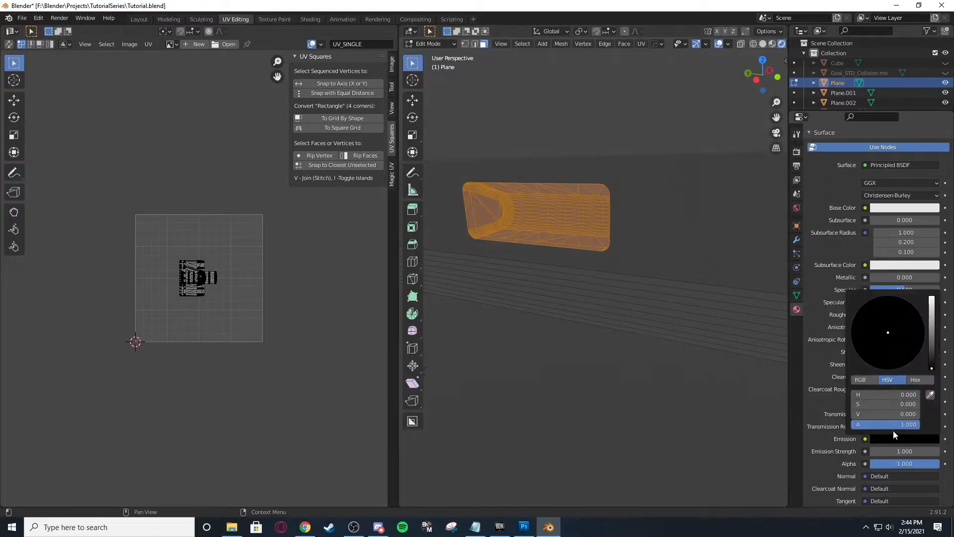
left_click(937, 332)
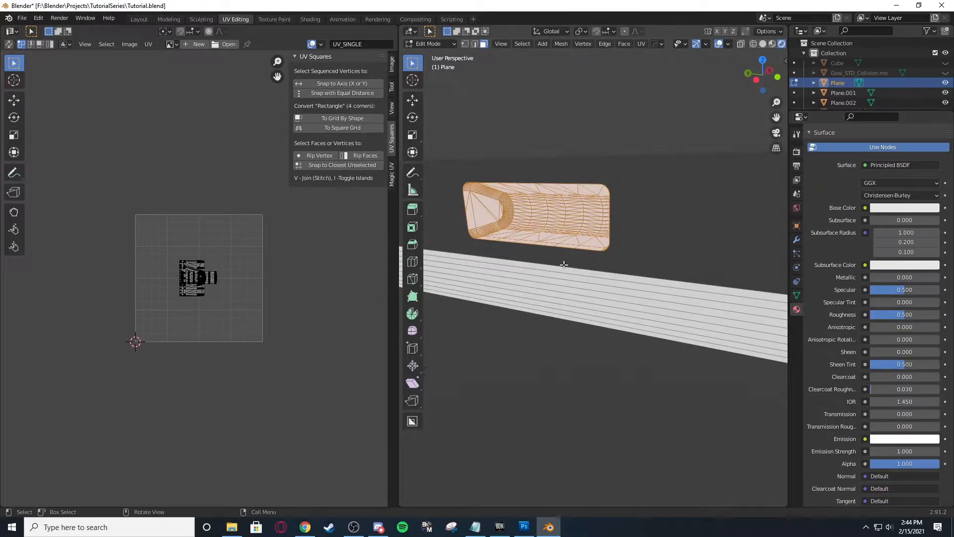
scroll(827, 193, "up", 5)
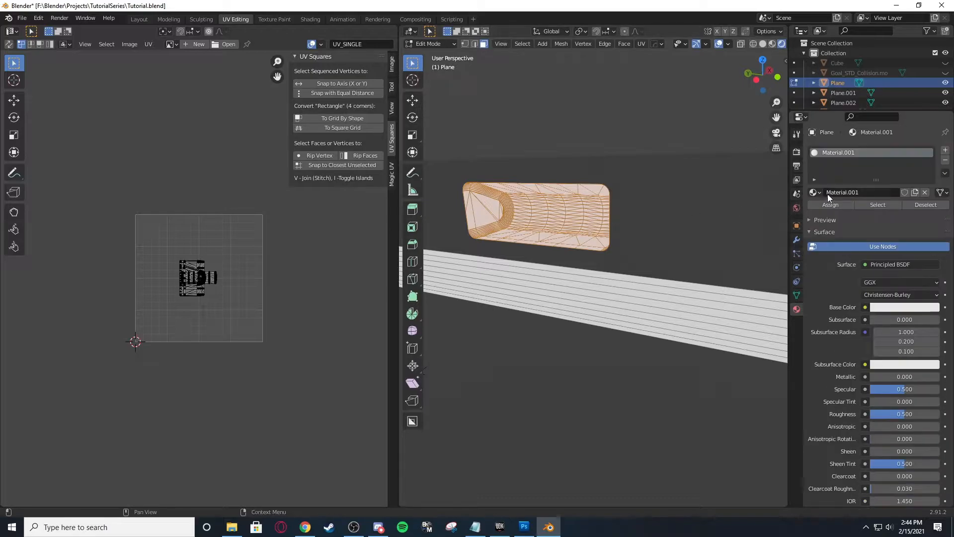
Add a second material with a fully saturated blue emission colour and assign it to the selected goal faces.
left_click(945, 150)
left_click(860, 212)
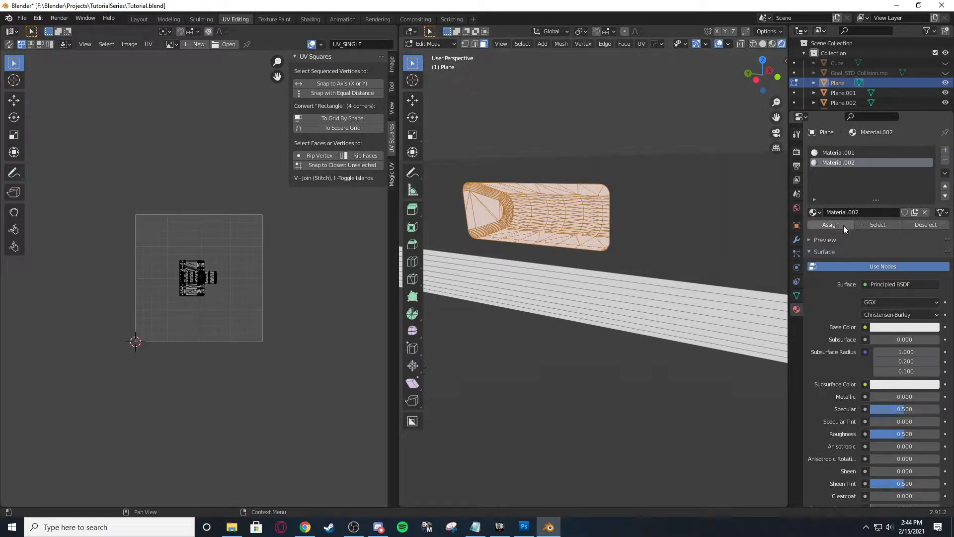
scroll(891, 443, "down", 6)
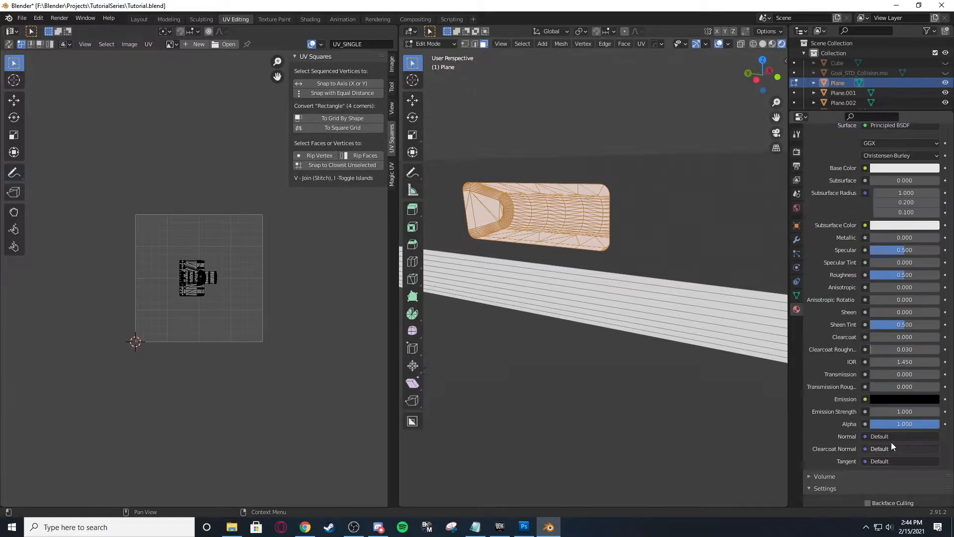
left_click(893, 399)
left_click_drag(920, 299, 919, 272)
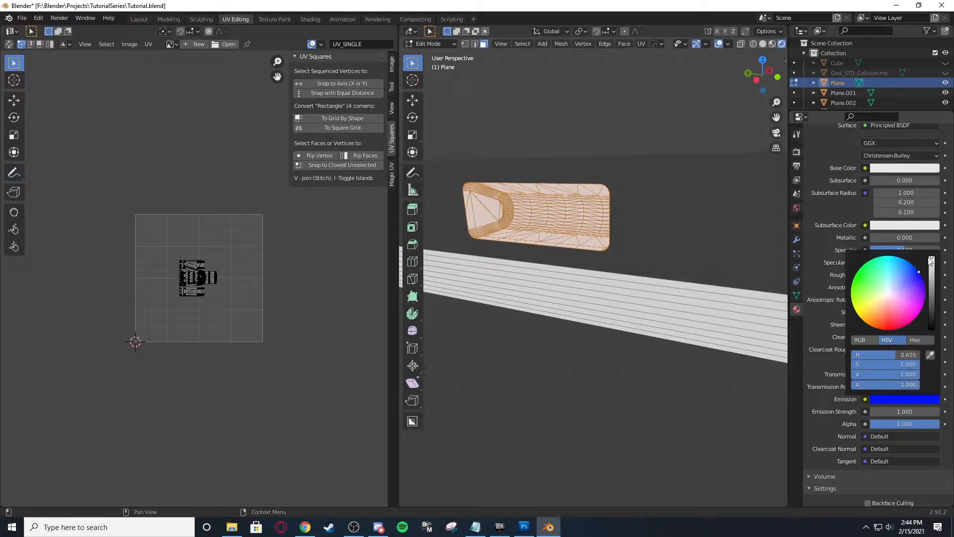
scroll(835, 204, "up", 8)
left_click(830, 224)
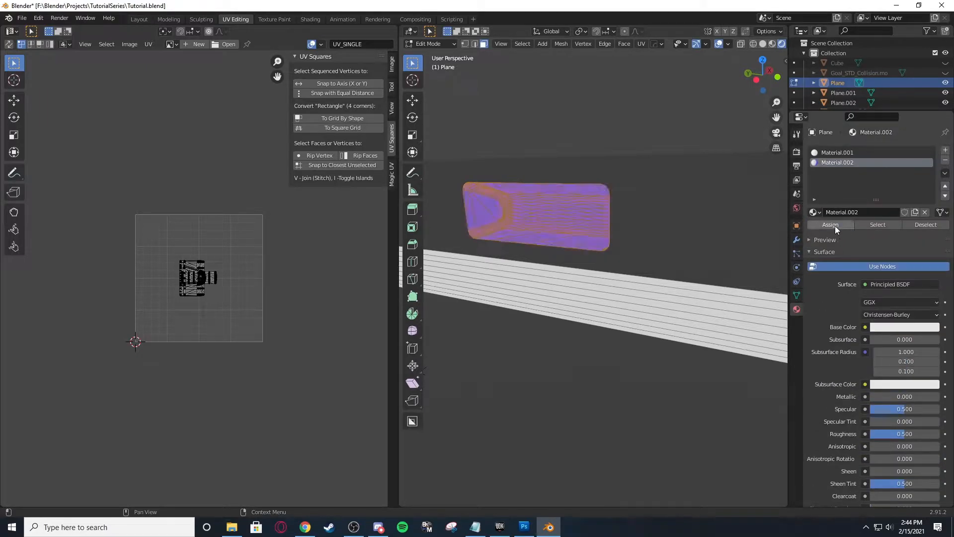
Return to Object Mode, save the file and review the two materials on the ramp and goal.
key("Tab")
left_click(579, 131)
key("ctrl+s")
mouse_move(531, 240)
middle_mouse_down()
mouse_move(573, 254)
mouse_move(571, 297)
mouse_move(536, 305)
mouse_move(565, 284)
mouse_move(562, 252)
middle_mouse_up()
left_click(833, 155)
left_click(834, 163)
middle_click_drag(582, 147, 627, 170, "shift")
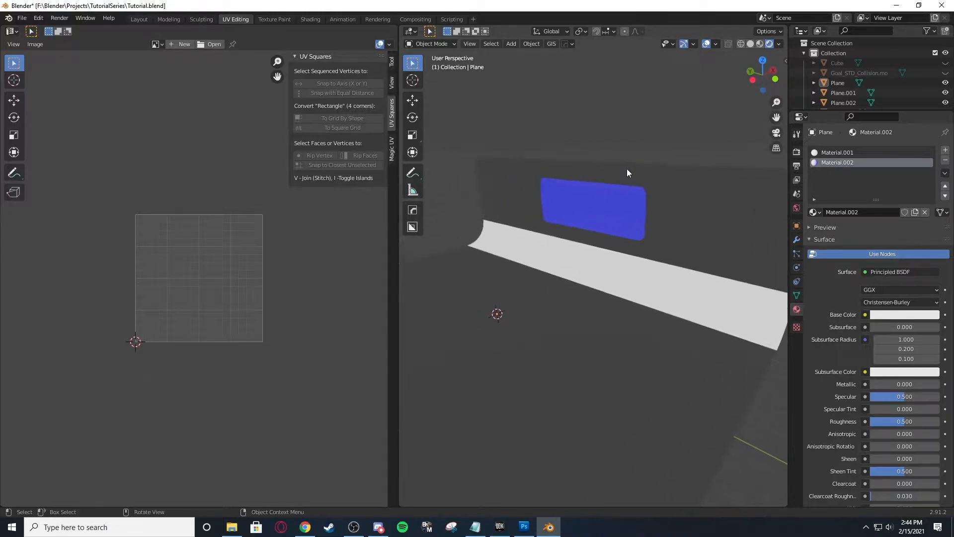
middle_click_drag(581, 186, 575, 152)
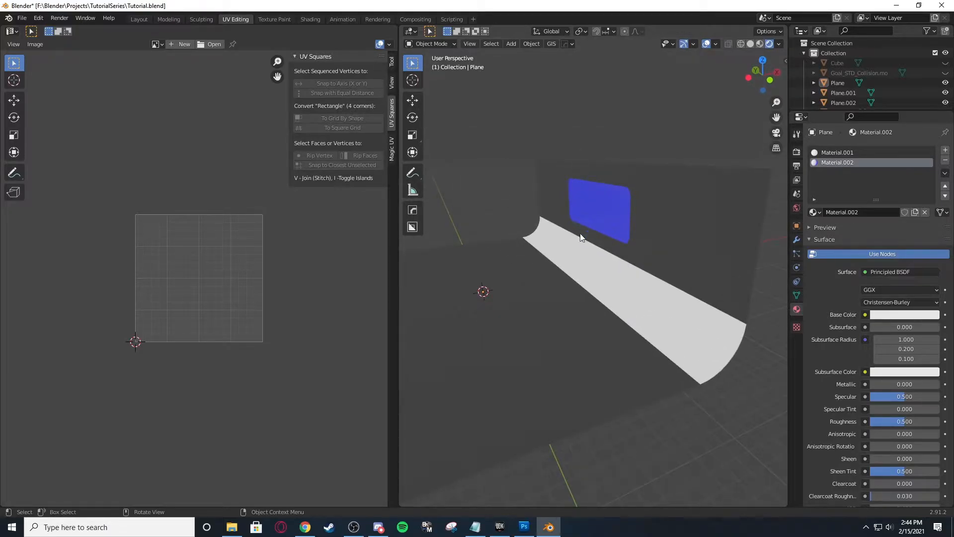
Select the curved ramp's faces and all their UVs, and convert them to a square grid with UV Squares.
left_click(577, 252)
key("Tab")
key("Tab")
key("Tab")
key("a")
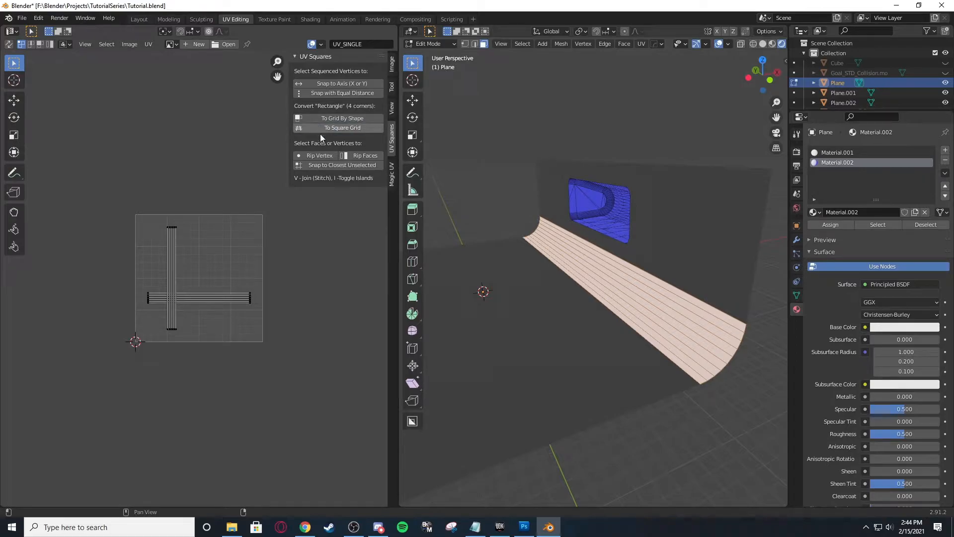
left_click(332, 128)
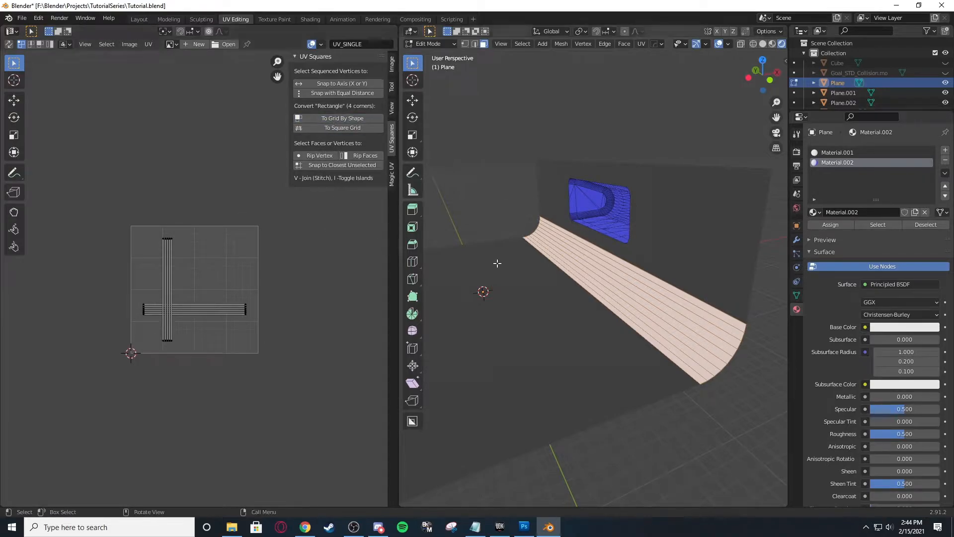
key("a")
key("ctrl+z")
key("a")
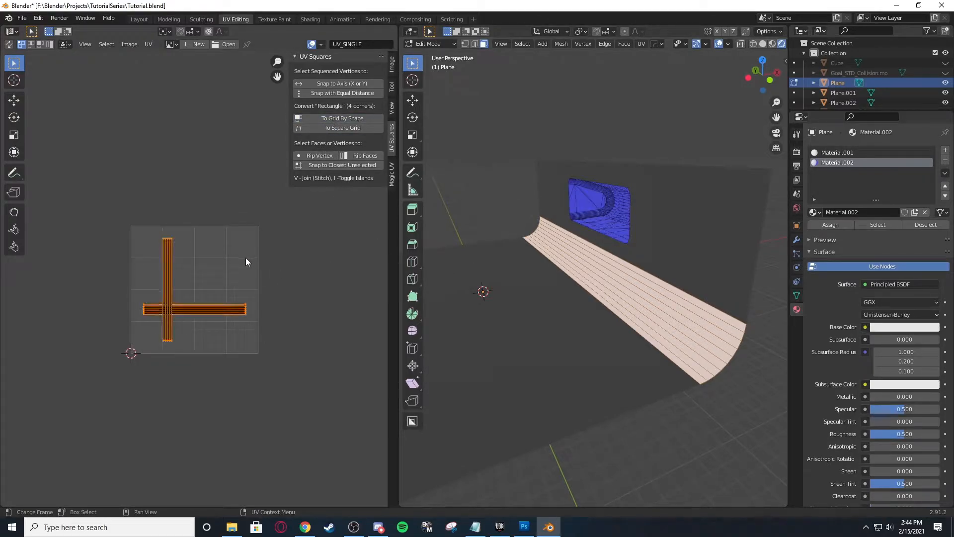
left_click(329, 129)
scroll(300, 241, "down", 8)
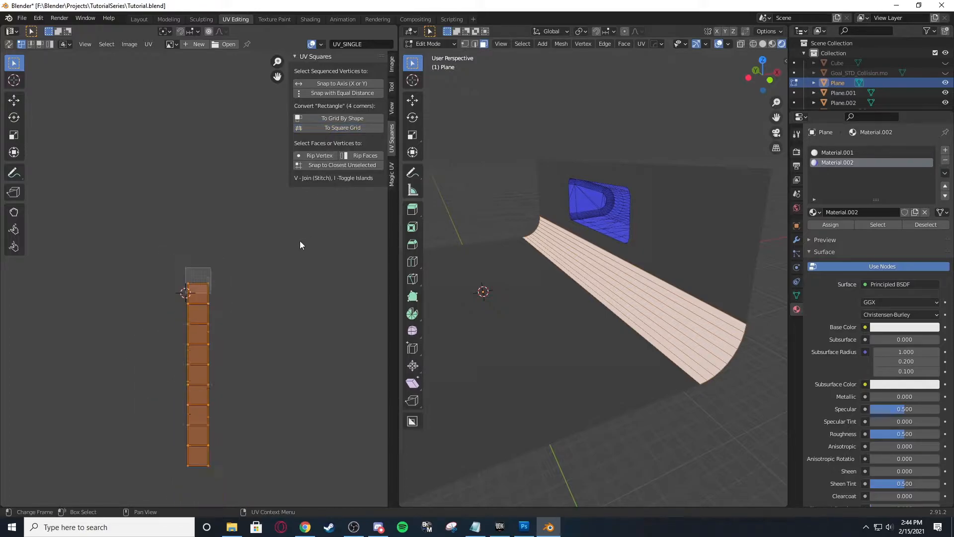
Scale the ramp's UV strip to the width of the UV tile, align it vertically along Y, and save the file.
scroll(278, 275, "up", 6)
key("s")
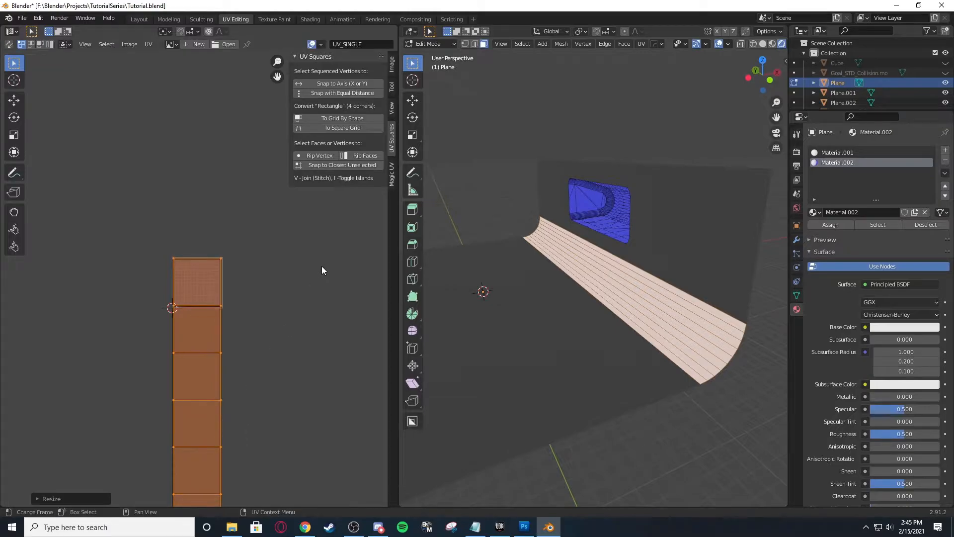
scroll(303, 274, "up", 4)
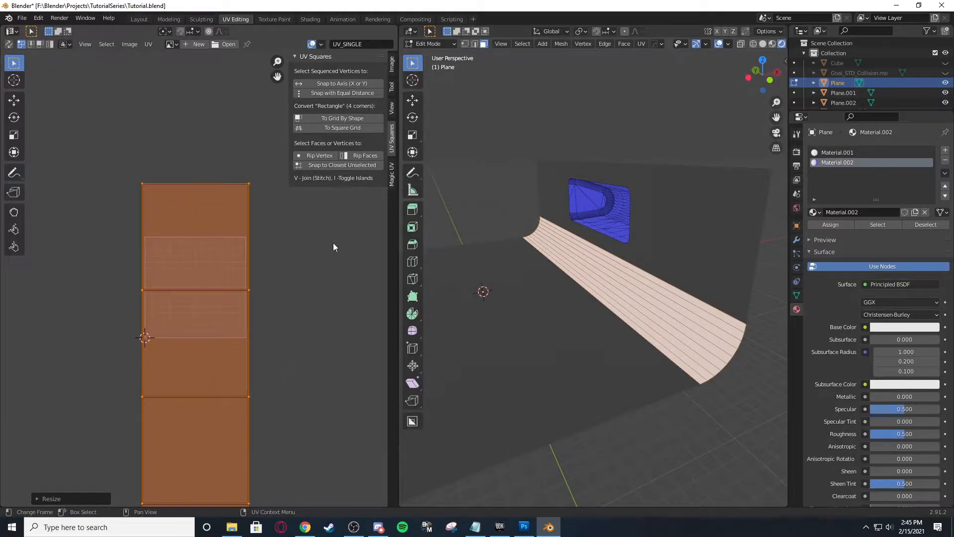
key("g")
key("y")
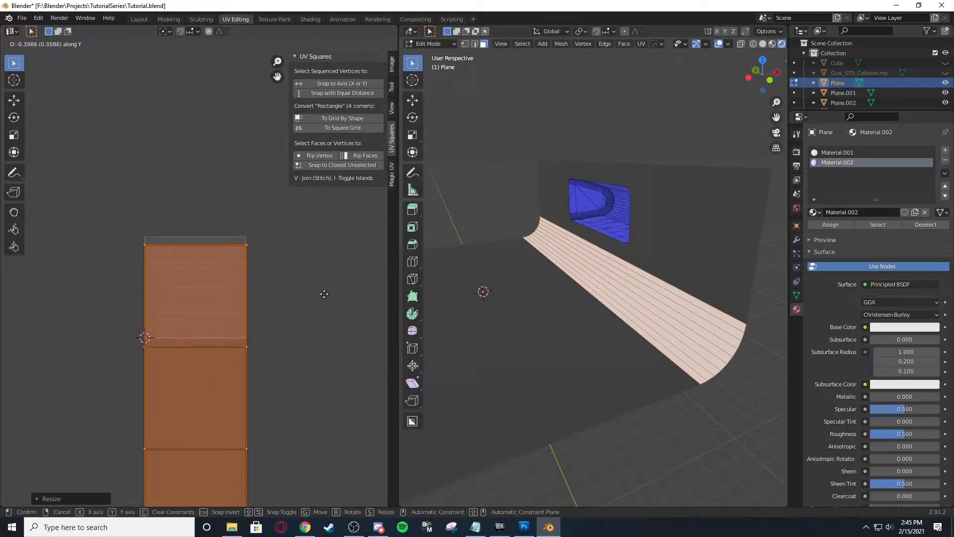
left_click(323, 297)
key("ctrl+s")
key("Tab")
left_click(615, 126)
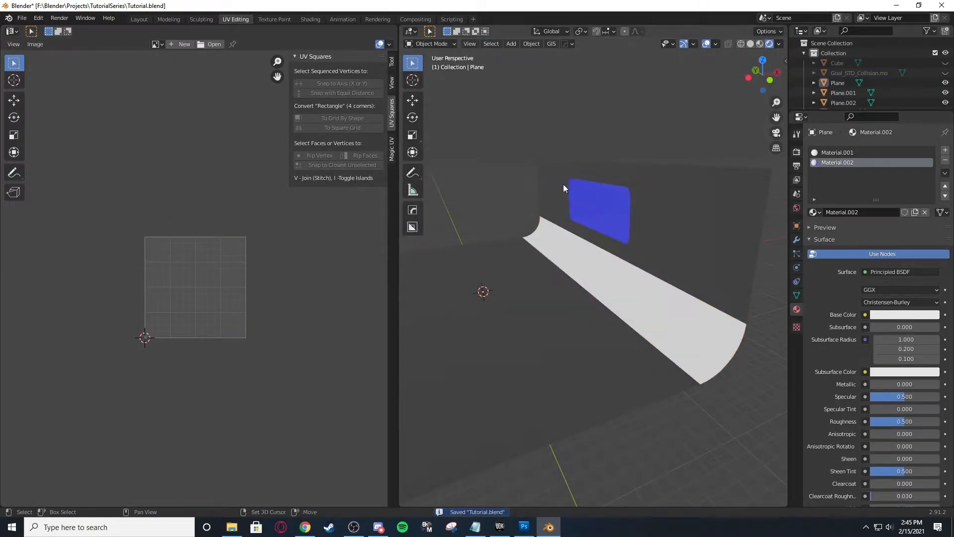
middle_click_drag(563, 184, 530, 286)
left_click(530, 286)
middle_click_drag(691, 172, 651, 118)
left_click(592, 153)
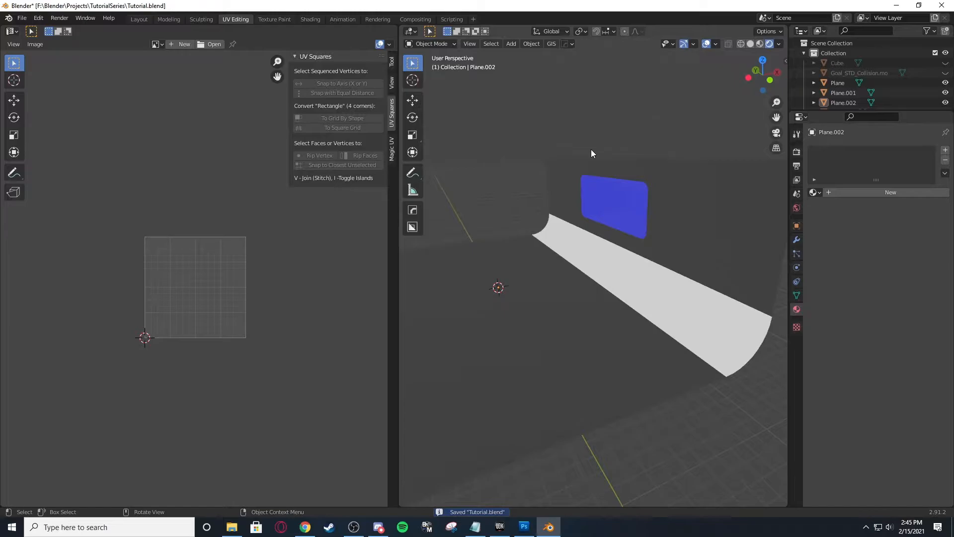
middle_click_drag(575, 164, 547, 154)
Append the checker material from UDKCheckerMaterialForAppend.blend in the Projects folder into the current file.
left_click(22, 17)
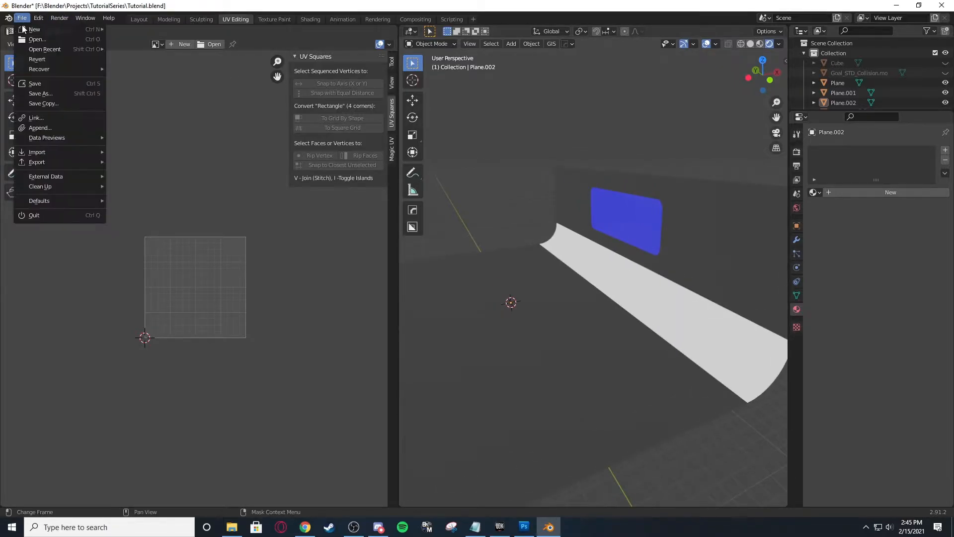
left_click(40, 128)
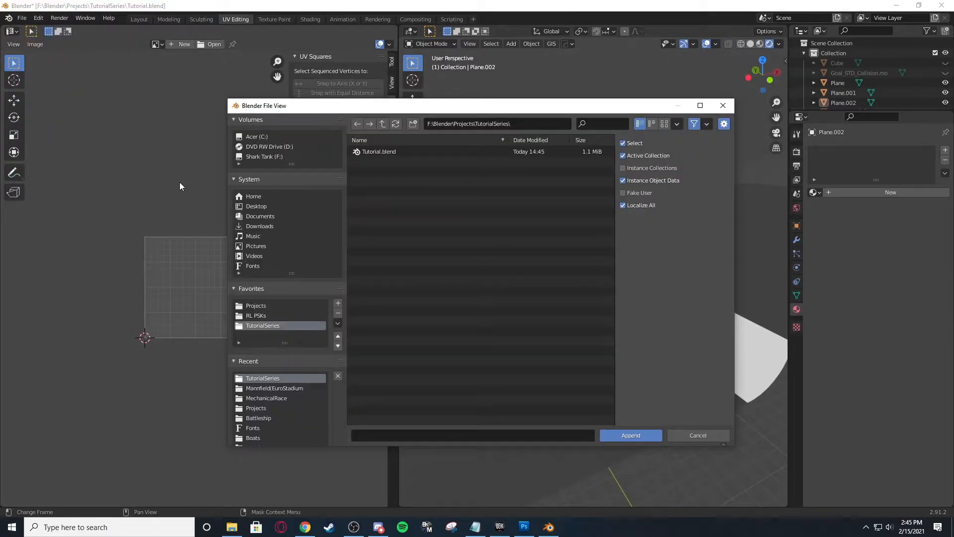
left_click(306, 305)
scroll(512, 368, "down", 2)
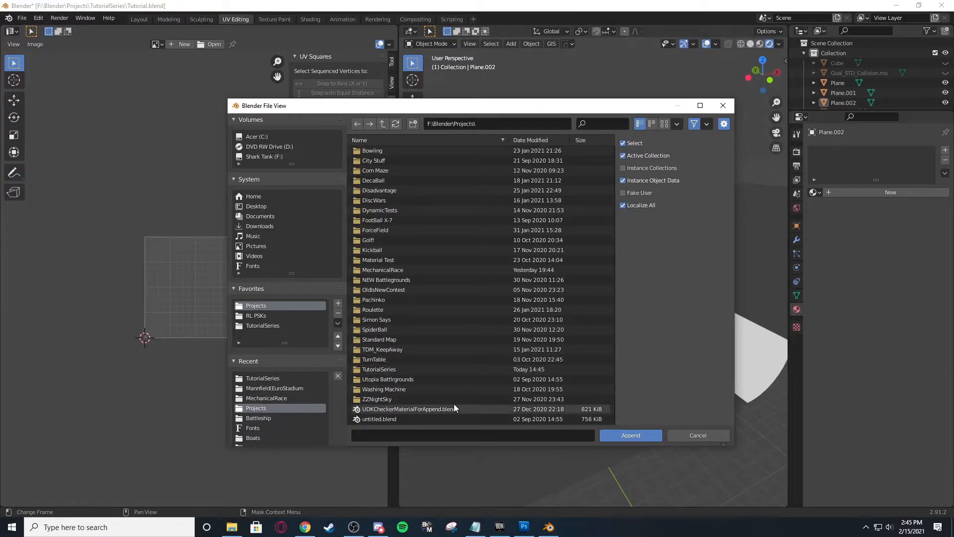
double_click(455, 411)
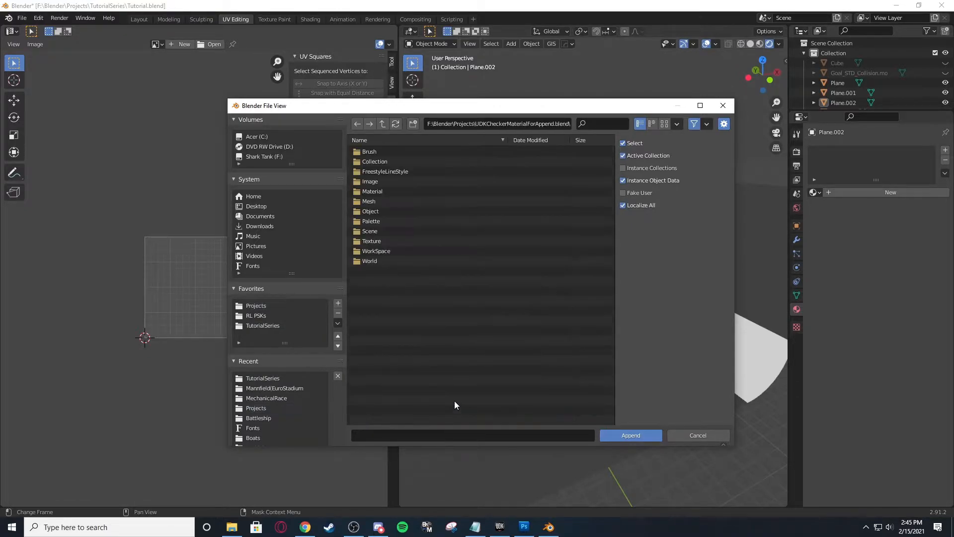
double_click(379, 191)
left_click(399, 171)
double_click(399, 171)
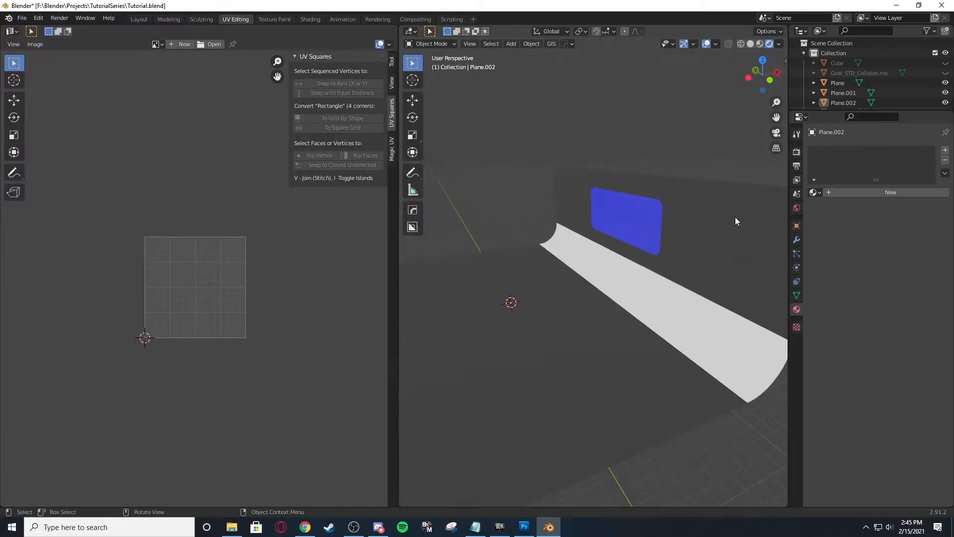
Assign the appended checker material Material.003 to the flat floor plane.
middle_click_drag(690, 207, 692, 228, "shift")
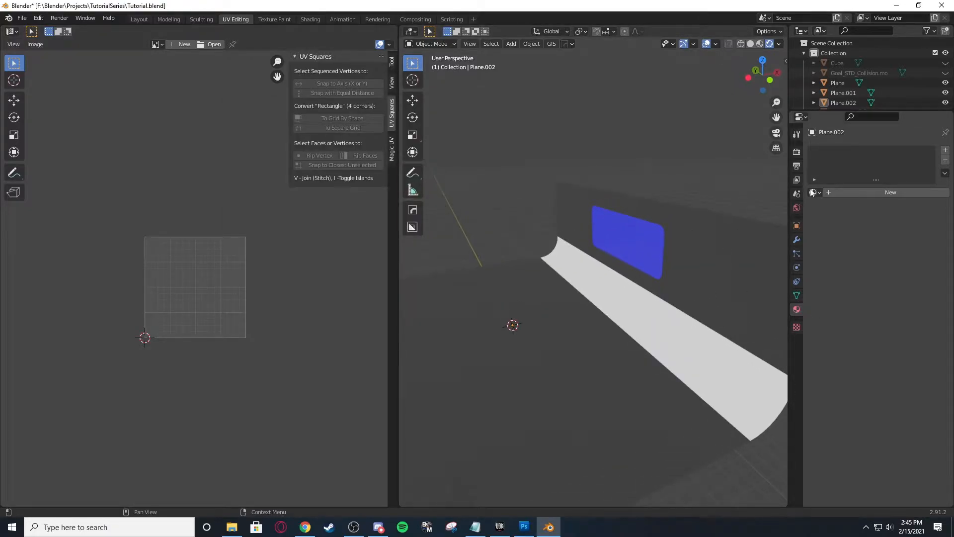
left_click(539, 387)
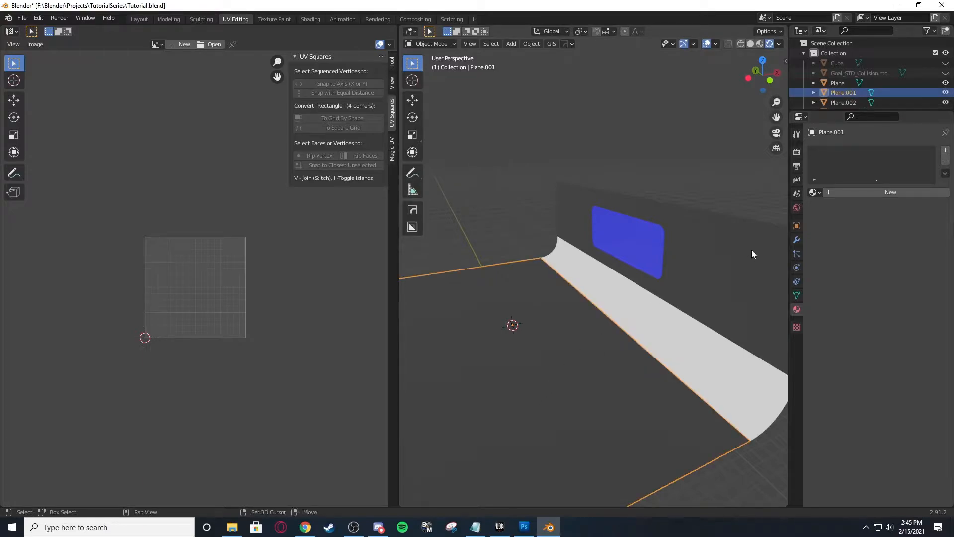
left_click(814, 192)
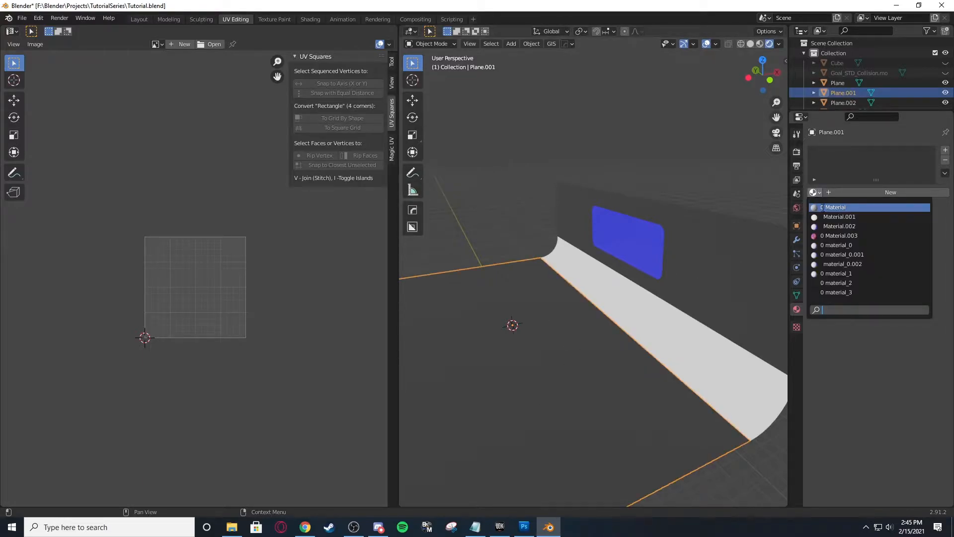
left_click(840, 235)
middle_click_drag(623, 266, 568, 264)
left_click(561, 271)
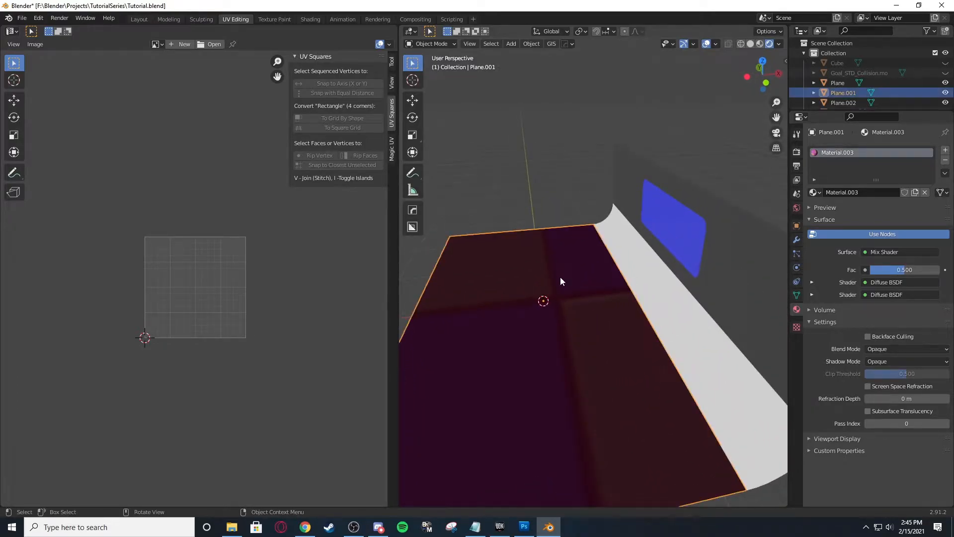
Switch to Unreal Development Kit and examine the checker pattern on the existing field mesh for comparison.
left_click(499, 525)
right_click_drag(498, 435, 507, 209)
scroll(520, 273, "down", 4)
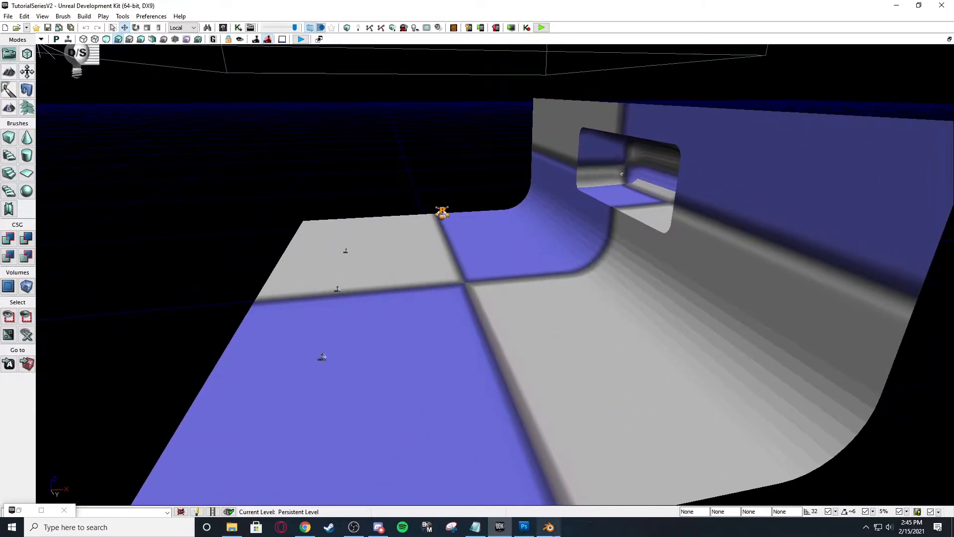
Return to Blender, export the three selected field planes over Full_Field.fbx, then save the project and close Blender.
key("alt+Tab")
middle_click_drag(509, 261, 574, 222)
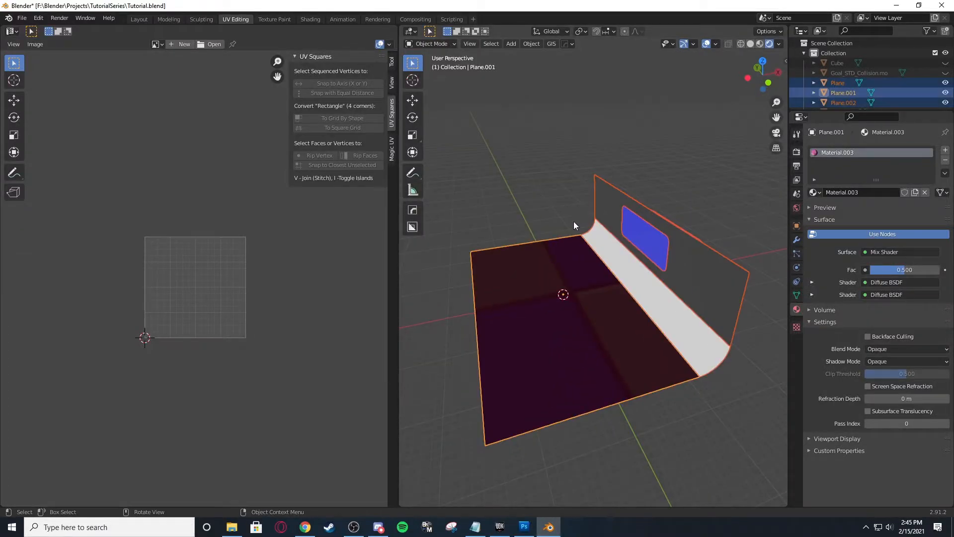
key("q")
mouse_move(574, 220)
left_click(618, 244)
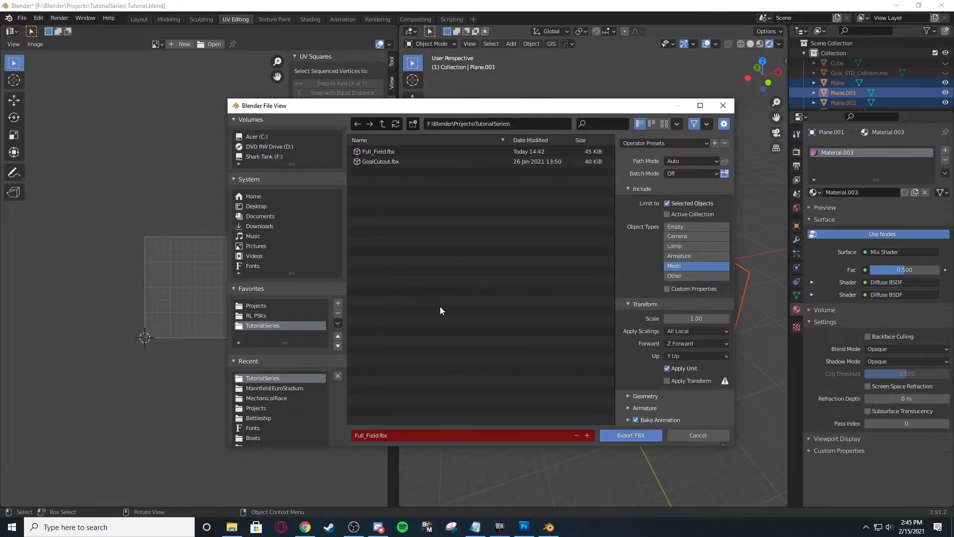
double_click(405, 151)
left_click(943, 5)
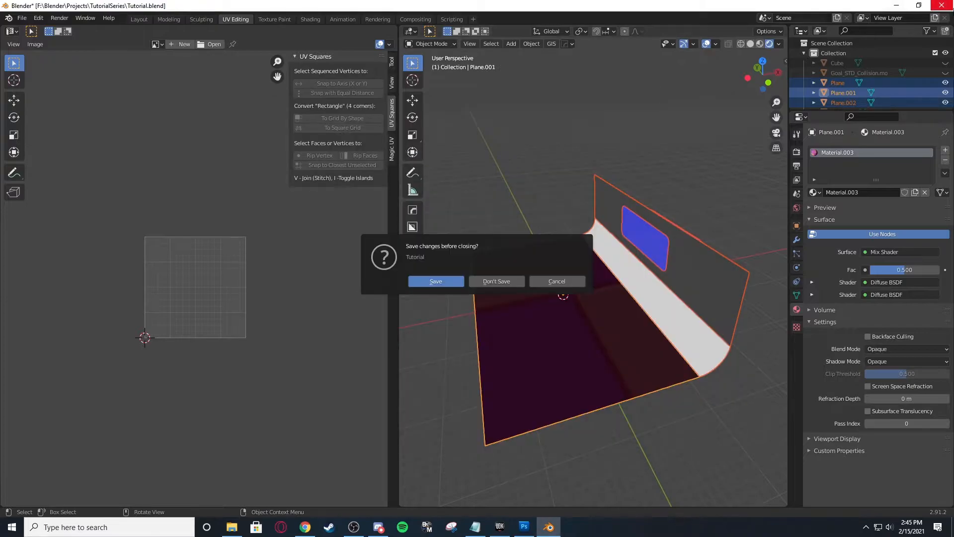
left_click(444, 281)
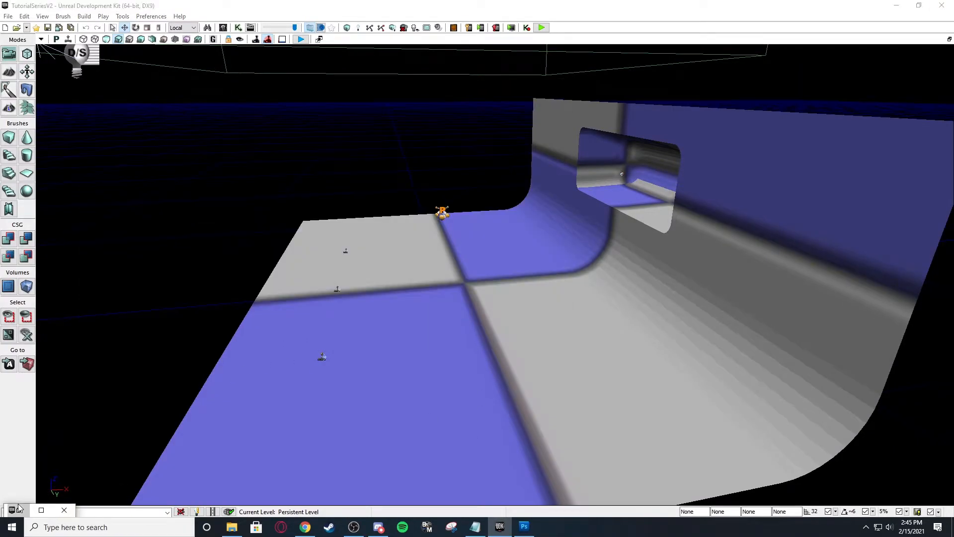
Import Full_Field.fbx into the TutorialSeriesV2 package in Unreal Development Kit, accepting the import settings for all meshes.
left_click(41, 508)
right_click(280, 306)
left_click(328, 8)
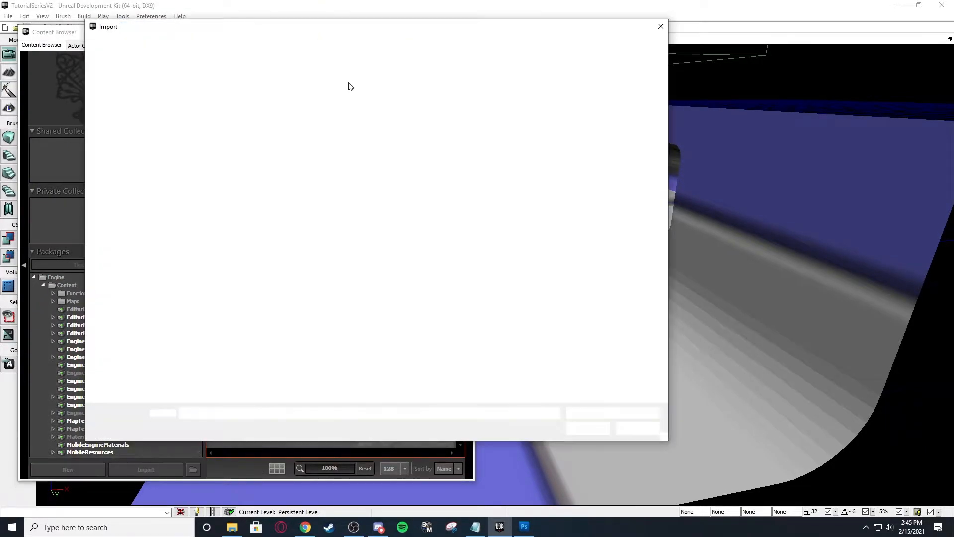
left_click(588, 428)
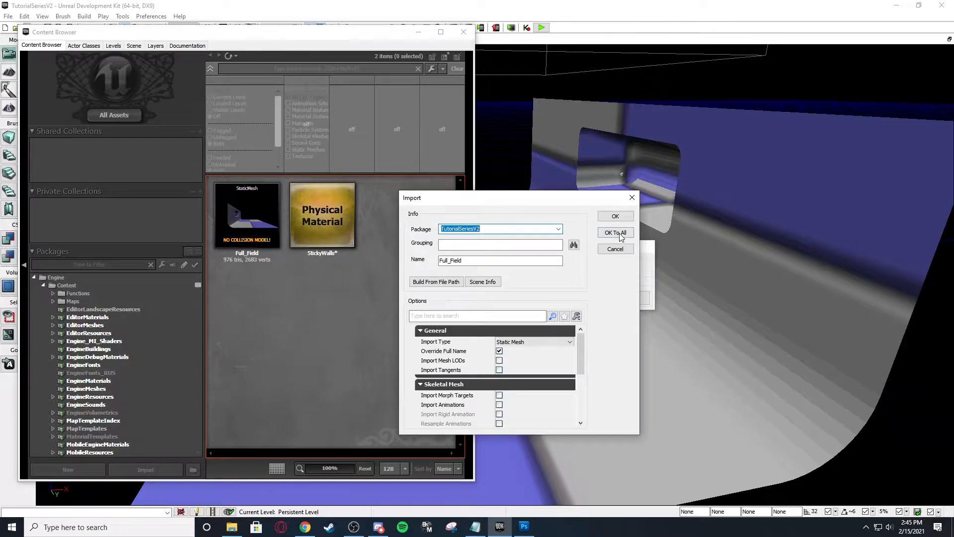
left_click(617, 233)
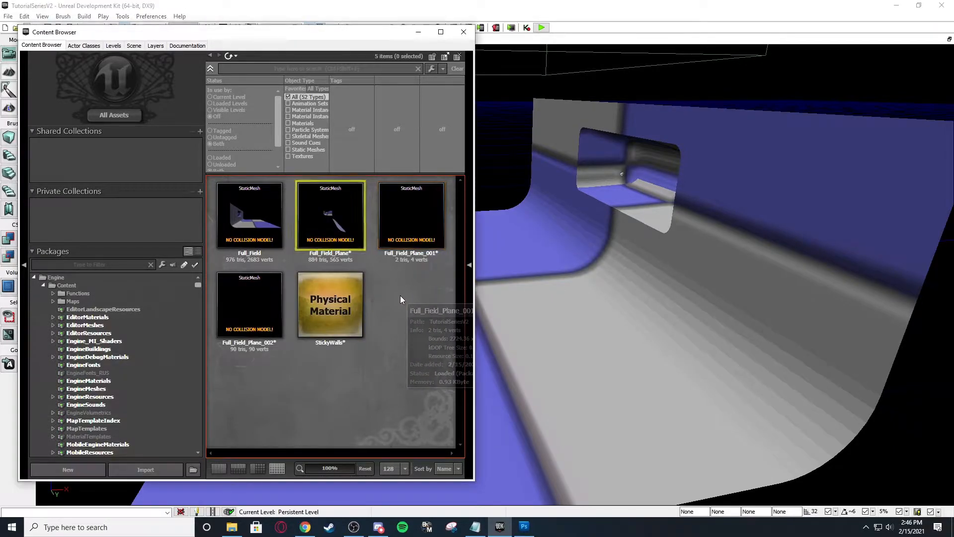
Review the old Full_Field mesh's collision settings and remove the old field actor from the level.
left_click(592, 279)
right_click_drag(592, 279, 599, 275)
key("s")
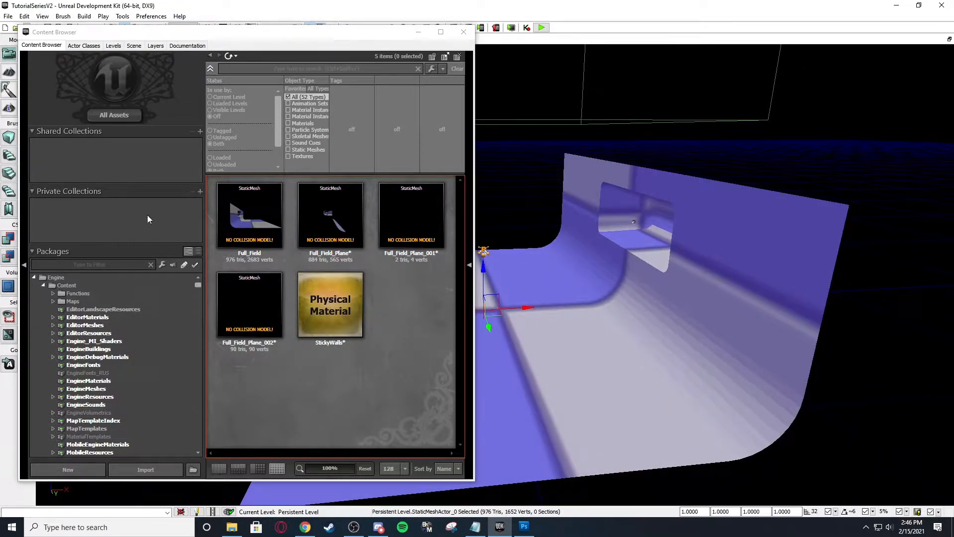
double_click(259, 216)
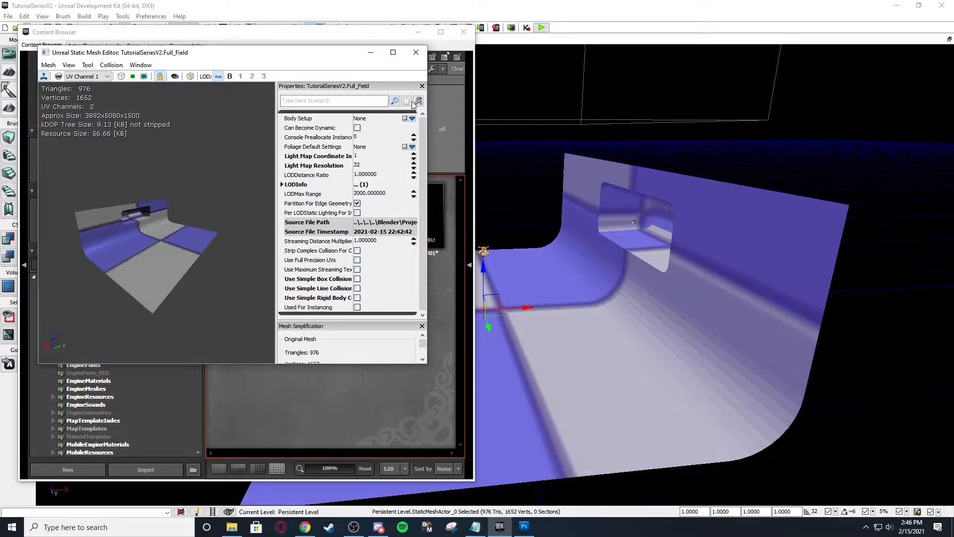
left_click(415, 52)
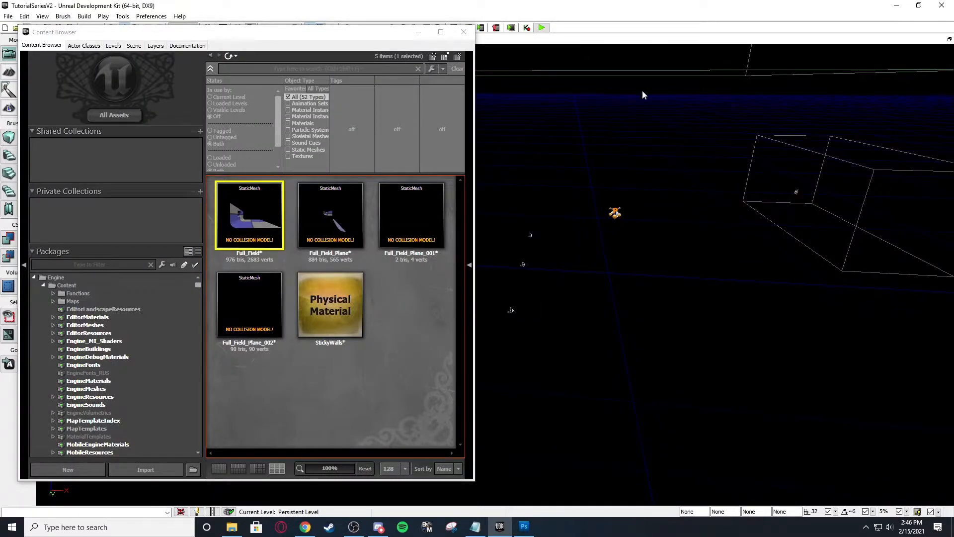
Place Full_Field_Plane, Full_Field_Plane_001 and Full_Field_Plane_002 in the level and minimise the Content Browser.
left_click(343, 222)
left_click_drag(419, 239, 654, 259)
left_click_drag(232, 321, 591, 272)
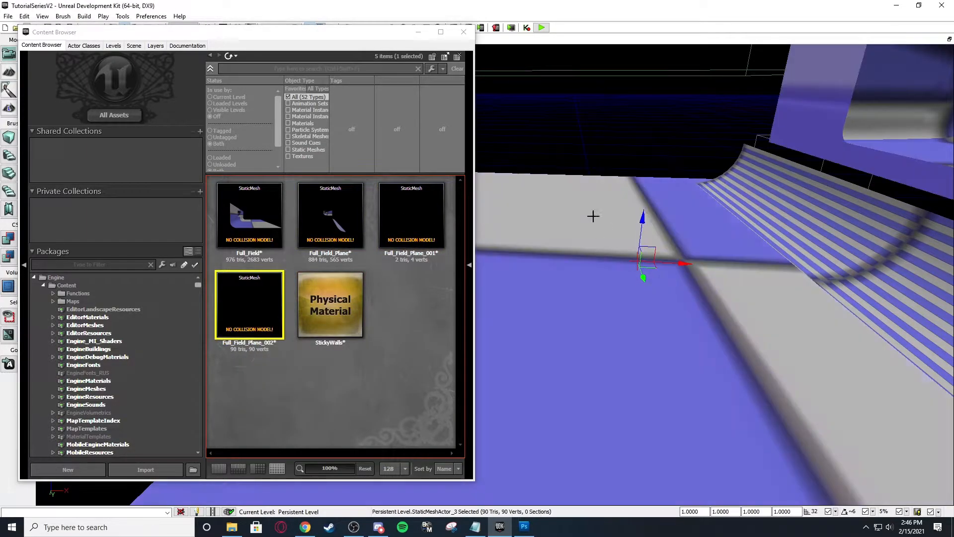
left_click(404, 35)
left_click(418, 32)
Select all three placed field meshes and set their location to X 0, Y 0, Z 0.
right_click_drag(438, 159, 488, 119)
left_click(455, 301, "ctrl")
left_click(467, 345, "ctrl")
scroll(500, 281, "up", 4)
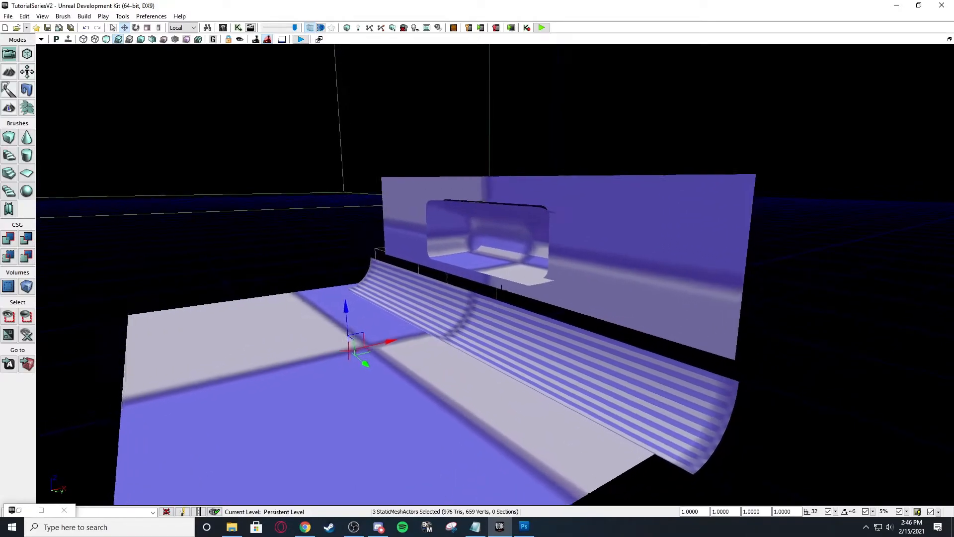
key("F4")
type("local")
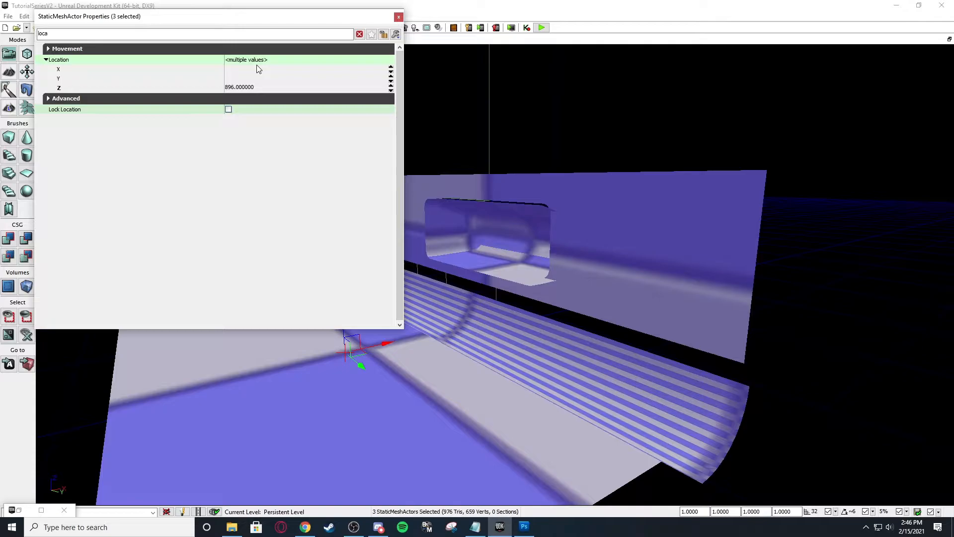
left_click(257, 67)
type("0")
key("Tab")
type("0")
key("Tab")
type("0")
key("Return")
right_click_drag(434, 165, 409, 154)
Turn off Disable All Rigid Body and enable Block Rigid Body for the three field actors.
left_click(36, 35)
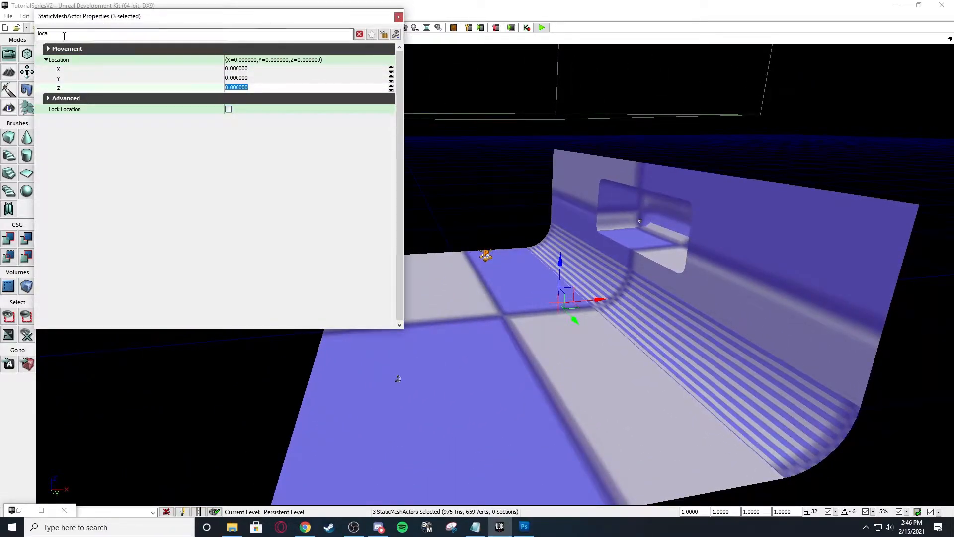
left_click_drag(64, 36, 31, 35)
key("BackSpace")
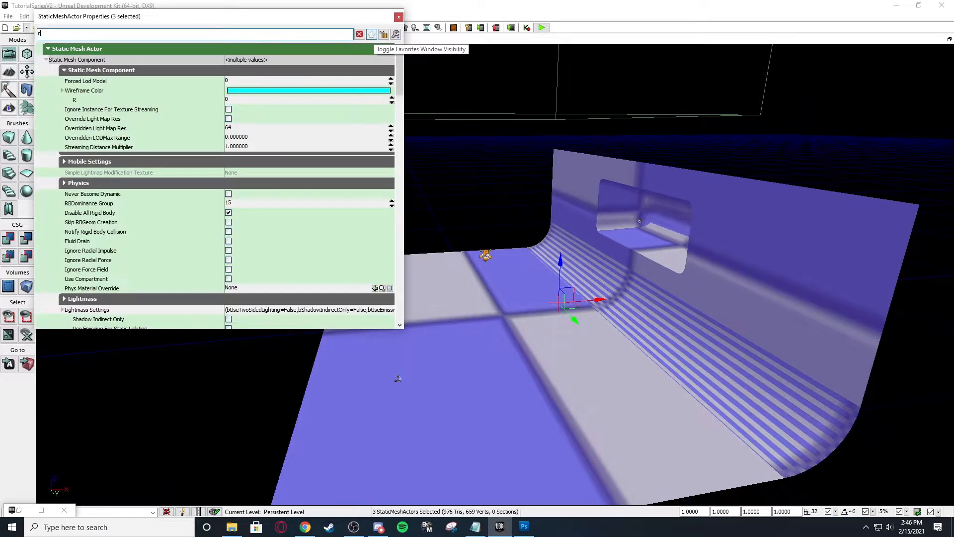
type("rigi")
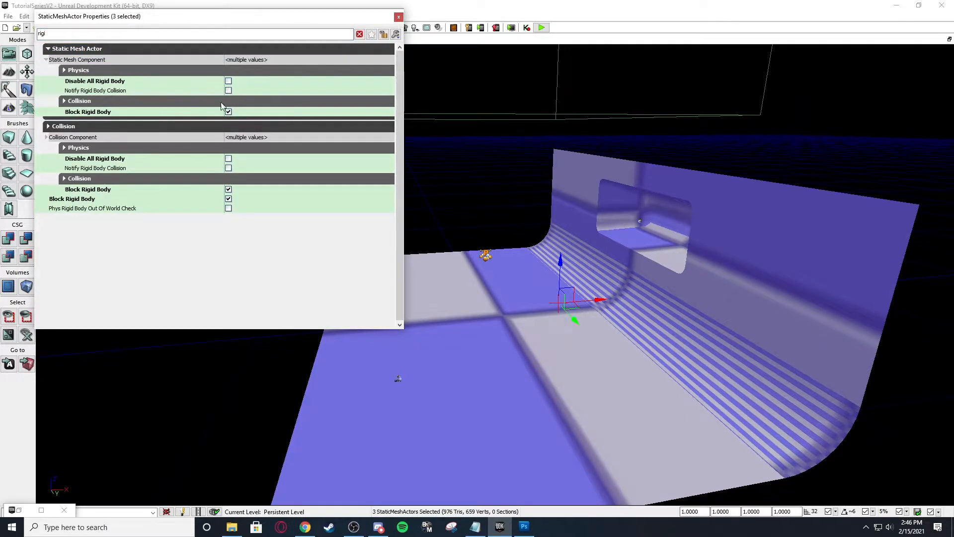
Enable the Default, Vehicle and Ball channels under RBCollide With Channels for the three actors, and close their properties.
left_click_drag(72, 33, 37, 35)
type("coll")
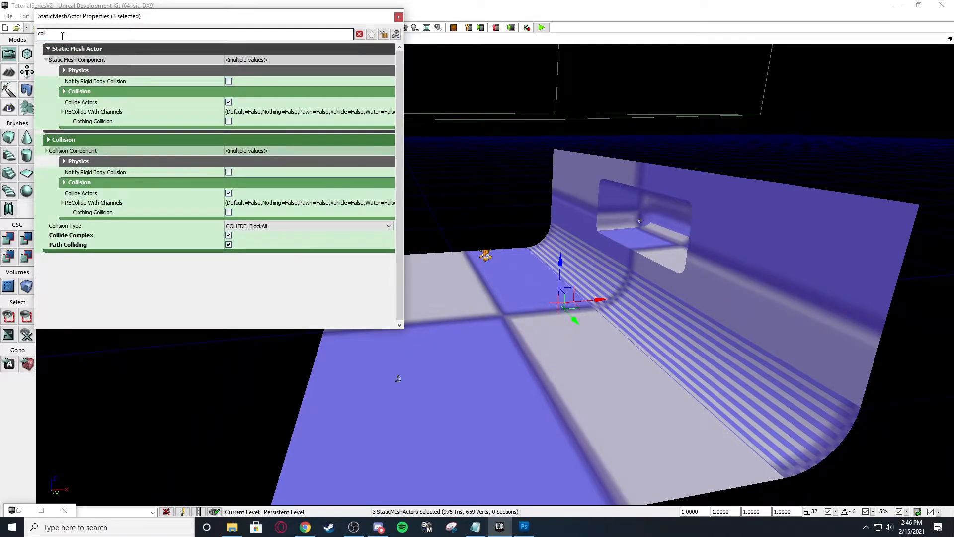
left_click_drag(67, 36, 37, 35)
type("rb")
double_click(207, 130)
left_click(228, 141)
left_click(228, 159)
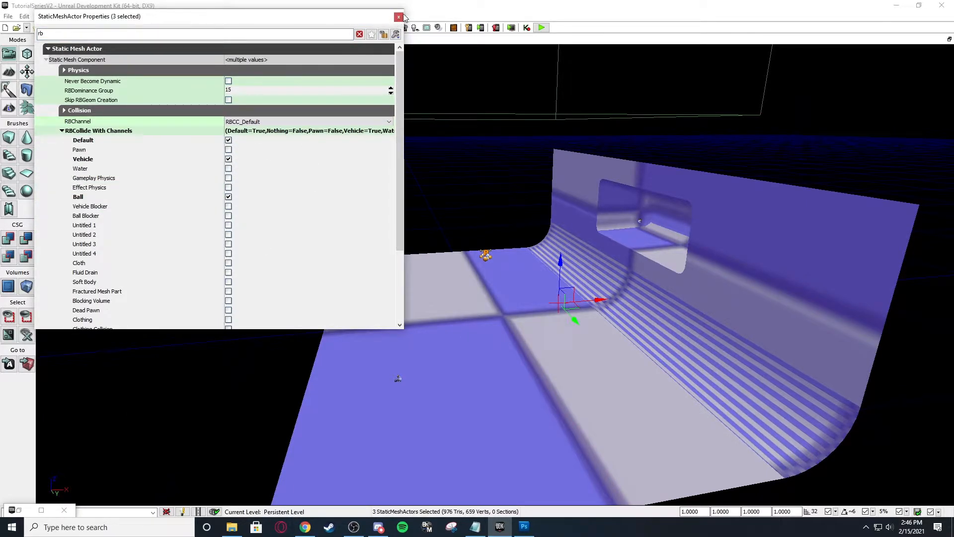
left_click(398, 17)
Disable simple box, simple line and simple rigid body collision on the Full_Field_Plane mesh.
left_click(20, 510)
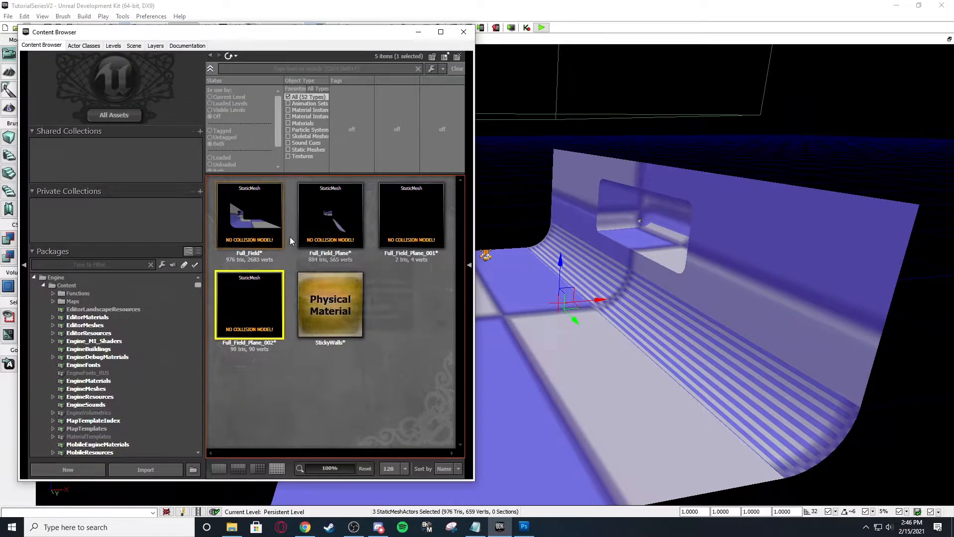
double_click(304, 222)
left_click(357, 297)
left_click(358, 288)
left_click(357, 279)
left_click(416, 54)
Disable simple box, simple line and simple rigid body collision on the Full_Field_Plane_001 mesh.
left_click(414, 219)
double_click(412, 220)
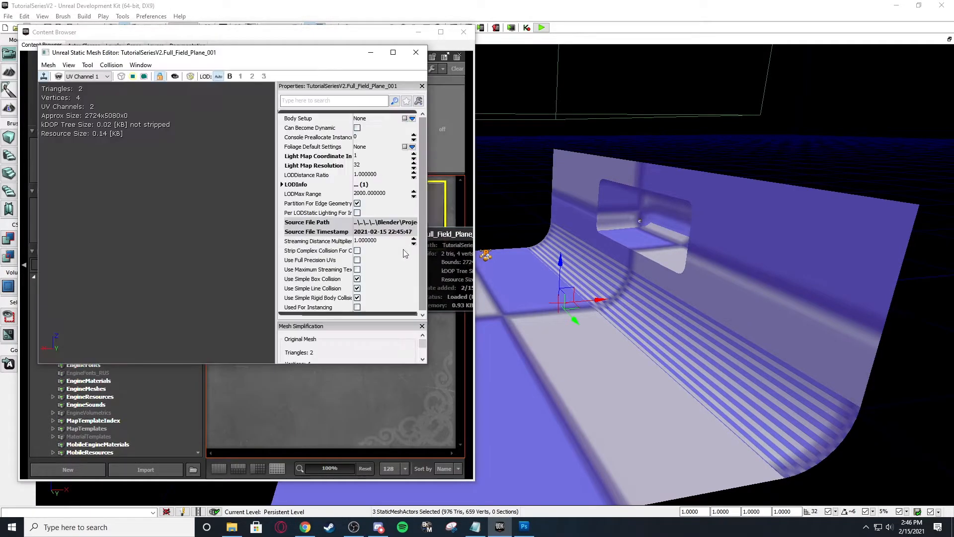
left_click(362, 298)
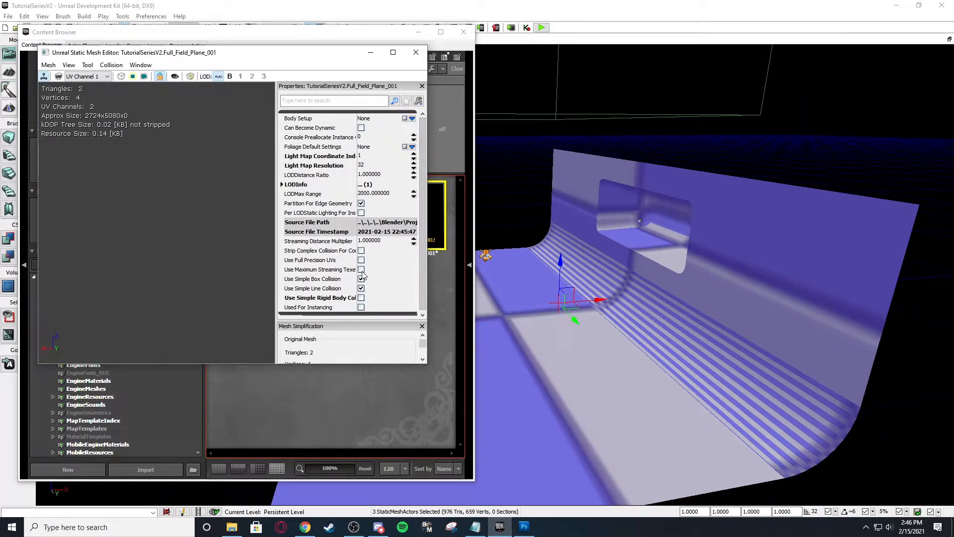
left_click(416, 53)
Disable the three simple collision options on the Full_Field_Plane_002 mesh and minimise the Content Browser.
left_click(254, 291)
double_click(268, 294)
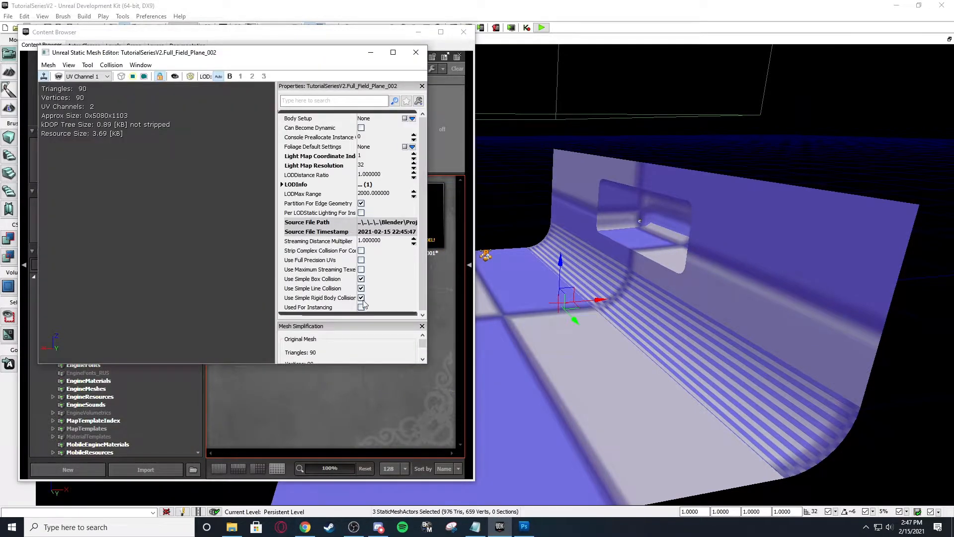
left_click(416, 52)
left_click(418, 33)
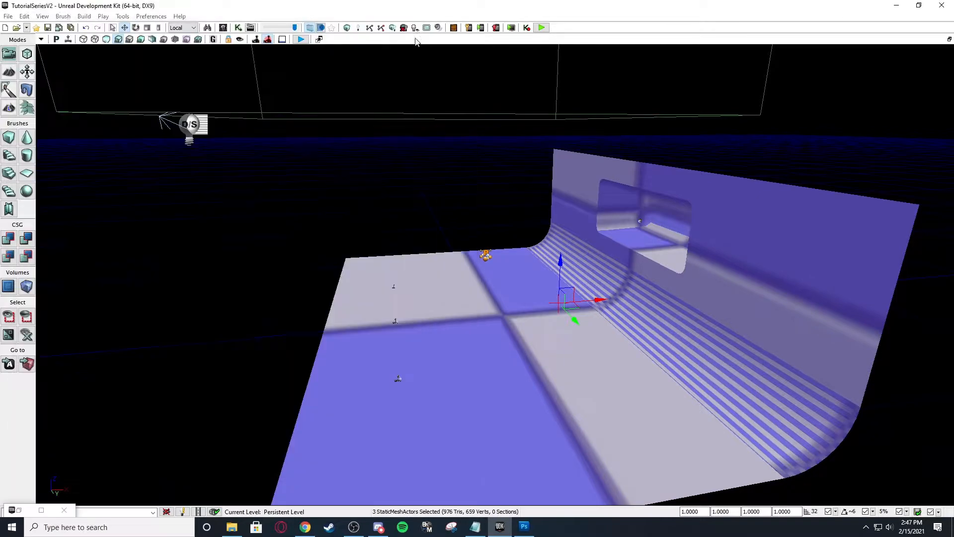
Select the field pieces in the level one at a time to check that they are separate, then save the level.
left_click(475, 113)
right_click_drag(475, 114, 541, 322)
left_click(551, 296)
left_click(632, 290)
left_click(549, 374)
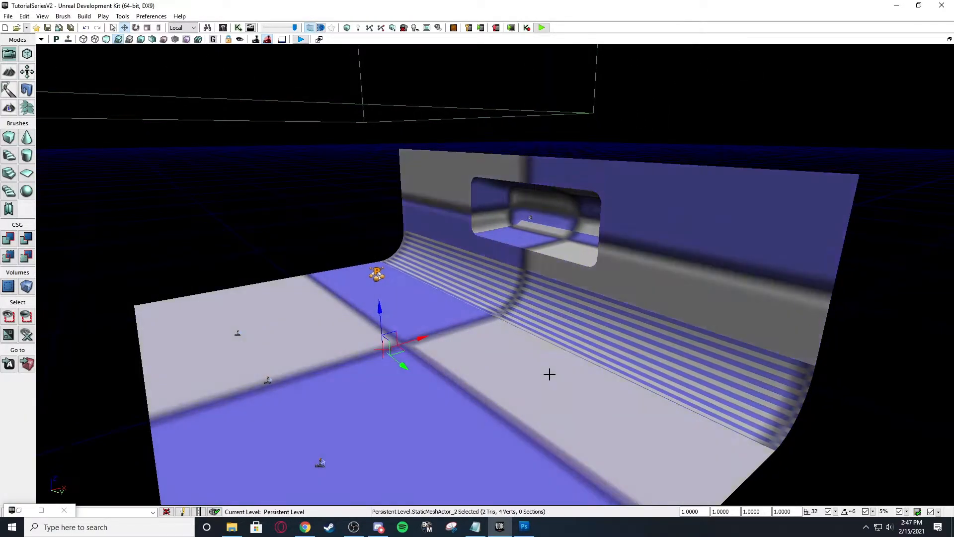
left_click(277, 193)
left_click(11, 15)
left_click(31, 53)
right_click_drag(496, 309, 413, 335)
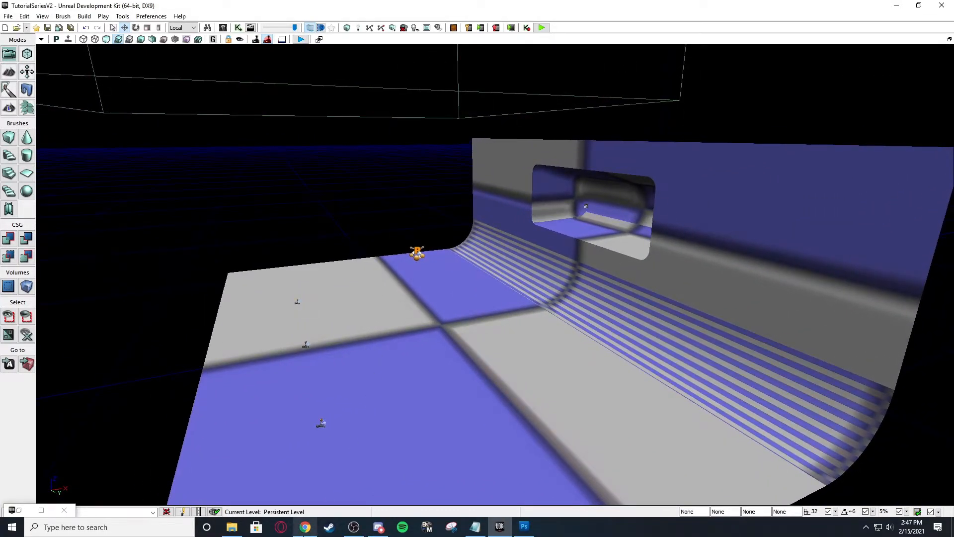
Switch to Chrome and read through the TOP FREE MATERIAL/TEXTURE SITES document for texture sources.
mouse_move(305, 526)
left_click(303, 503)
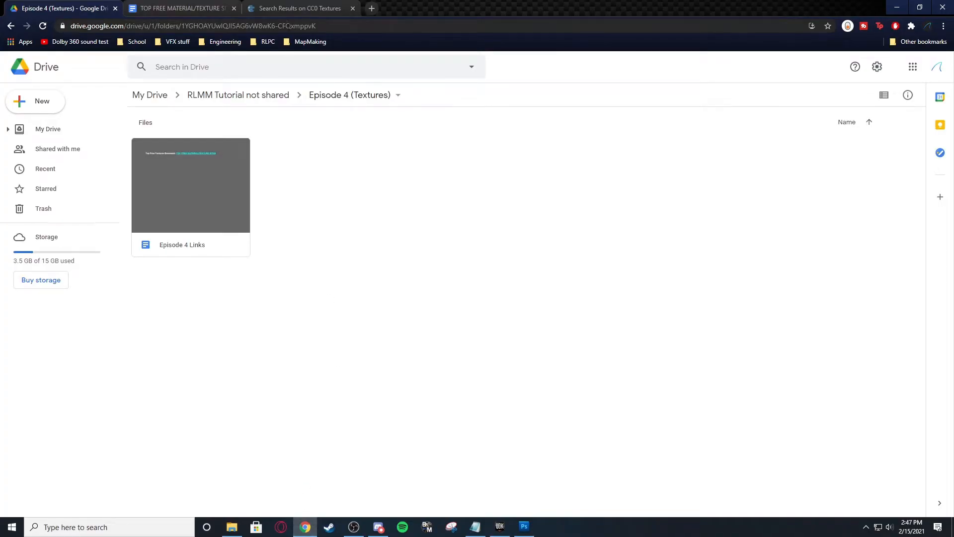
left_click(203, 5)
scroll(355, 215, "down", 9)
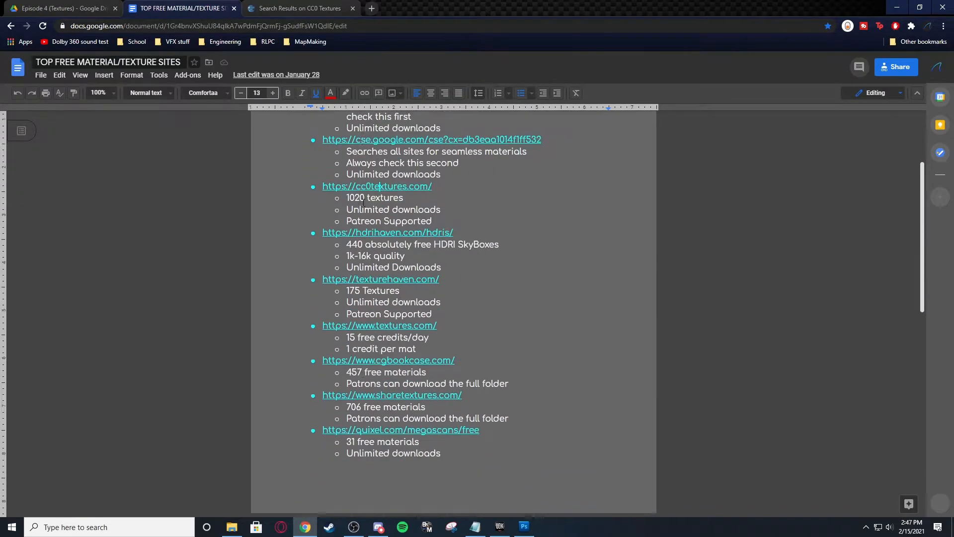
scroll(531, 357, "up", 7)
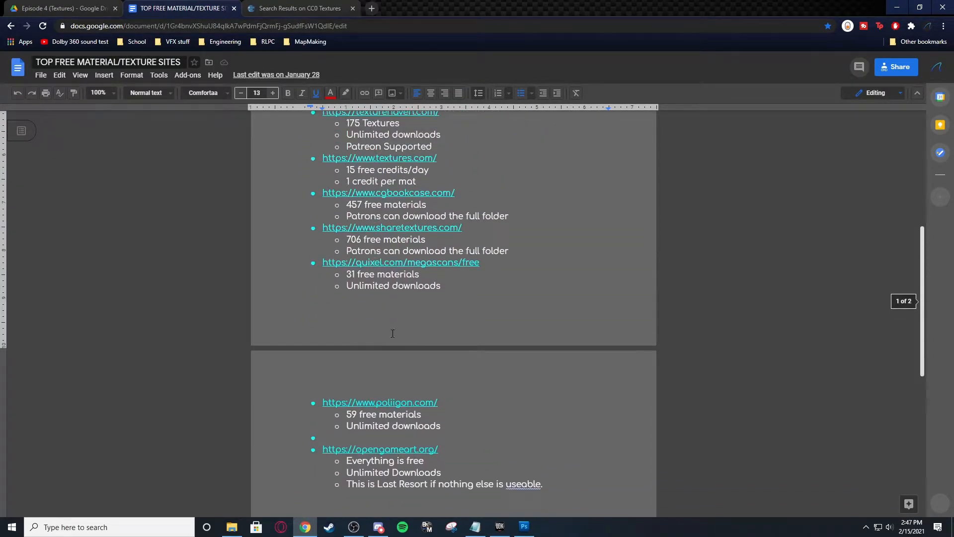
scroll(497, 323, "up", 1)
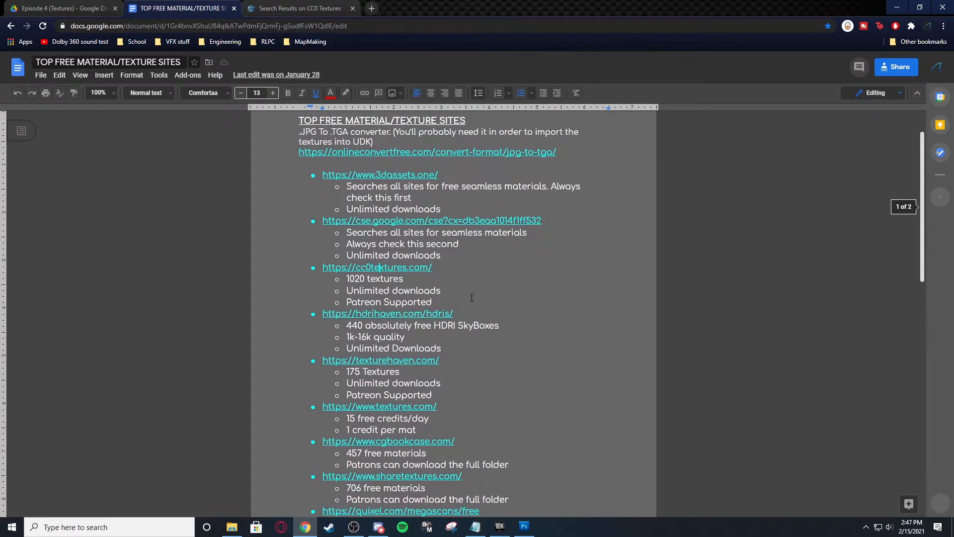
scroll(349, 187, "up", 1)
scroll(402, 210, "down", 5)
scroll(422, 259, "down", 7)
scroll(438, 298, "up", 12)
Browse the popular assets listed on cc0textures.com for a suitable field texture.
left_click(302, 8)
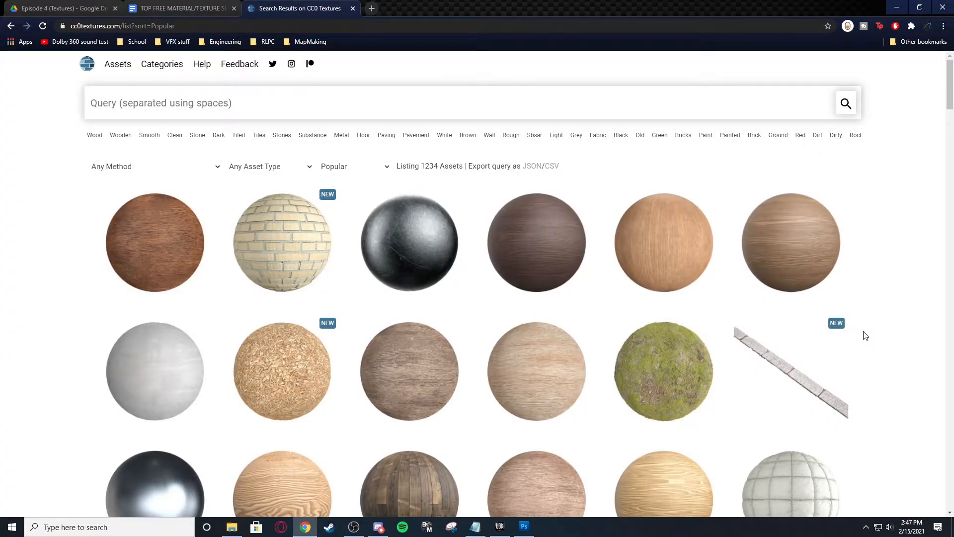
scroll(863, 329, "down", 3)
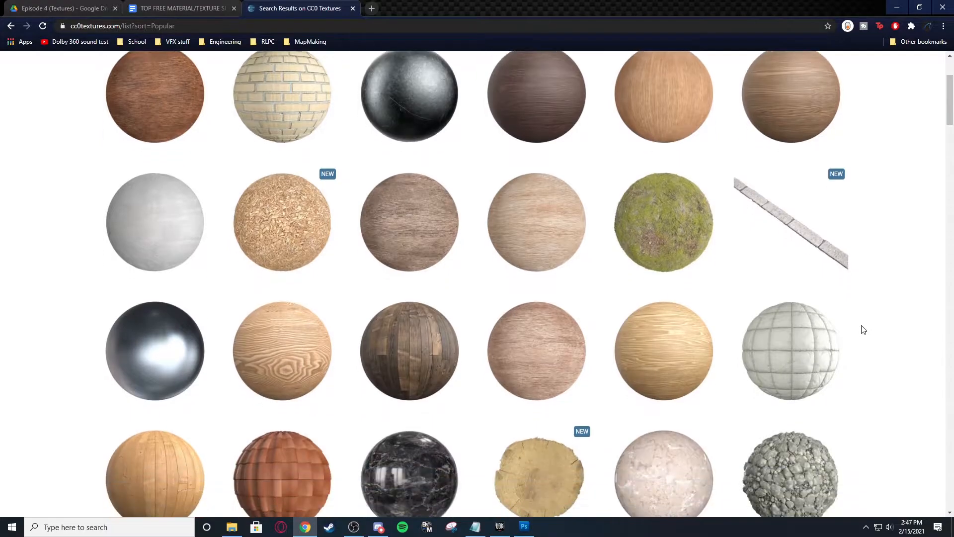
scroll(859, 318, "down", 2)
scroll(677, 356, "down", 3)
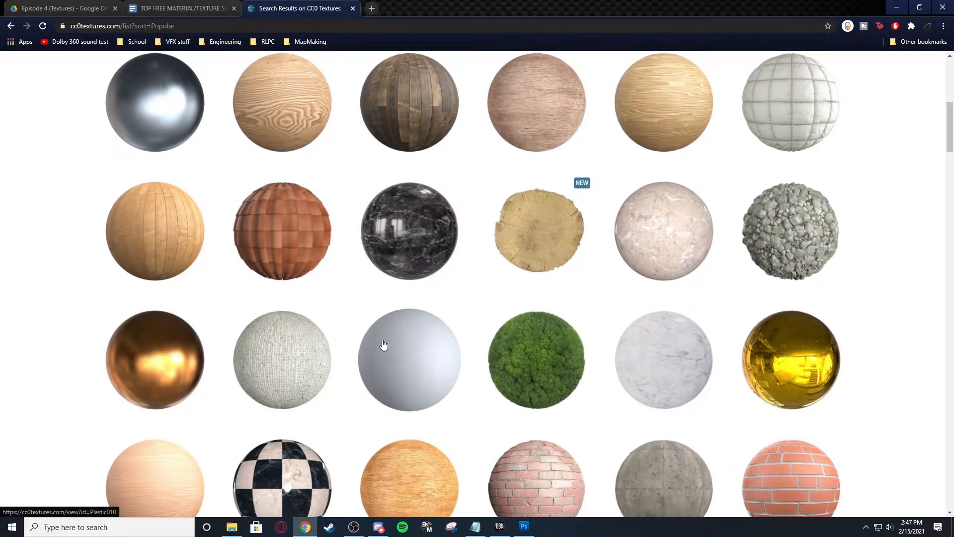
scroll(386, 345, "down", 4)
scroll(377, 338, "down", 4)
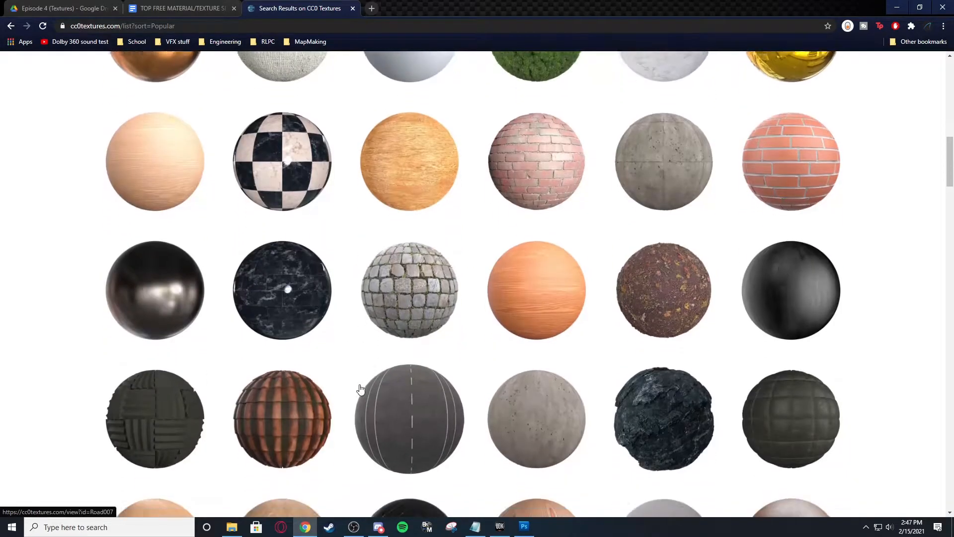
scroll(321, 338, "down", 4)
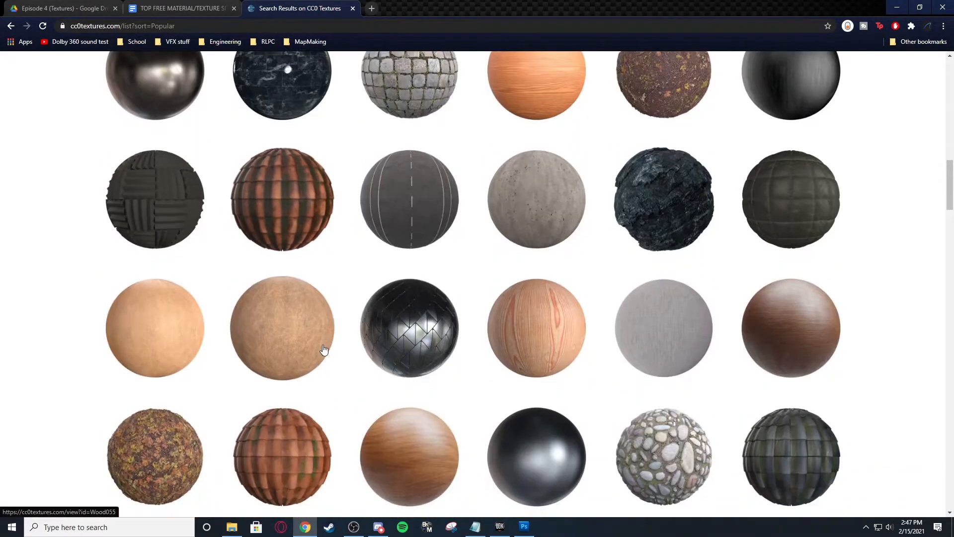
scroll(469, 331, "up", 1)
scroll(477, 326, "down", 9)
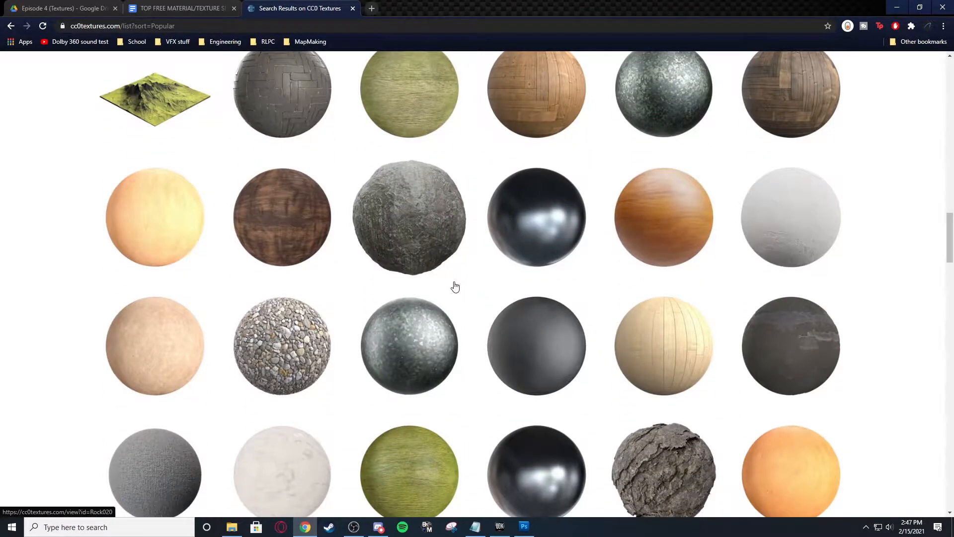
scroll(454, 304, "down", 5)
scroll(453, 303, "down", 4)
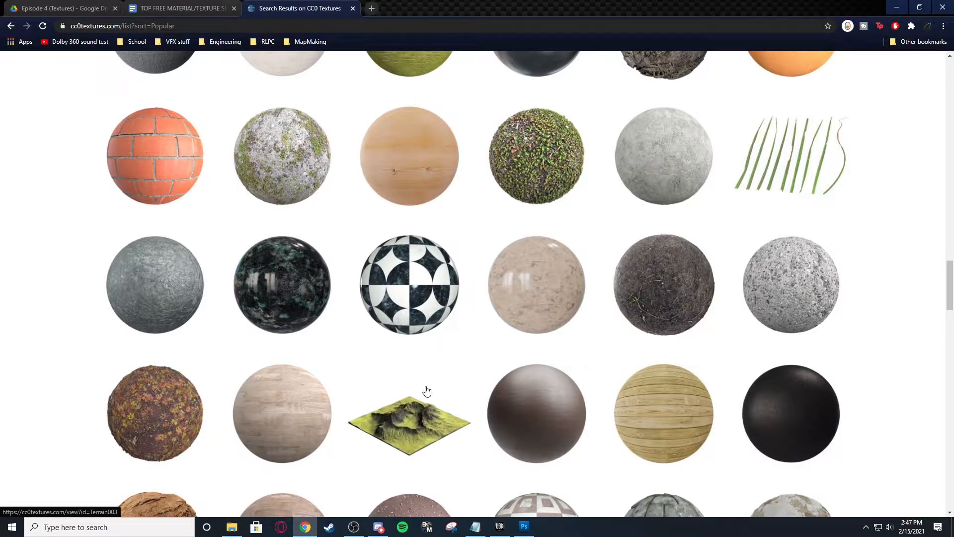
scroll(426, 390, "down", 4)
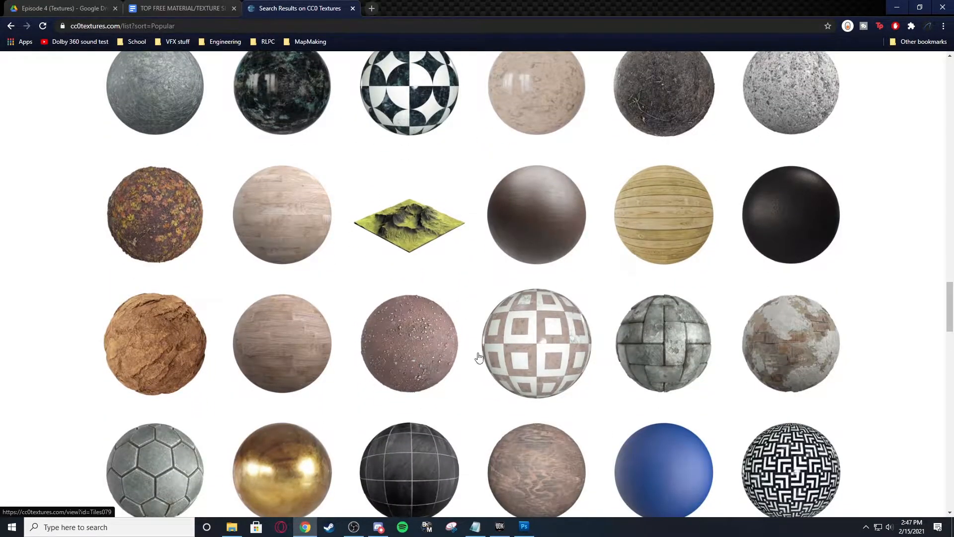
scroll(300, 365, "down", 2)
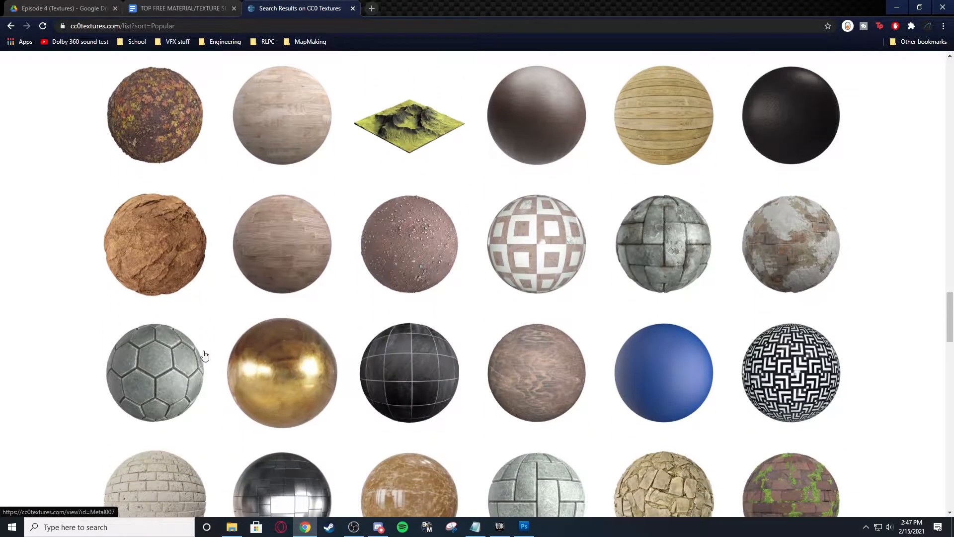
Open the Paving Stones 075 material and zoom out its tiled preview to examine how the pattern repeats.
left_click(239, 343)
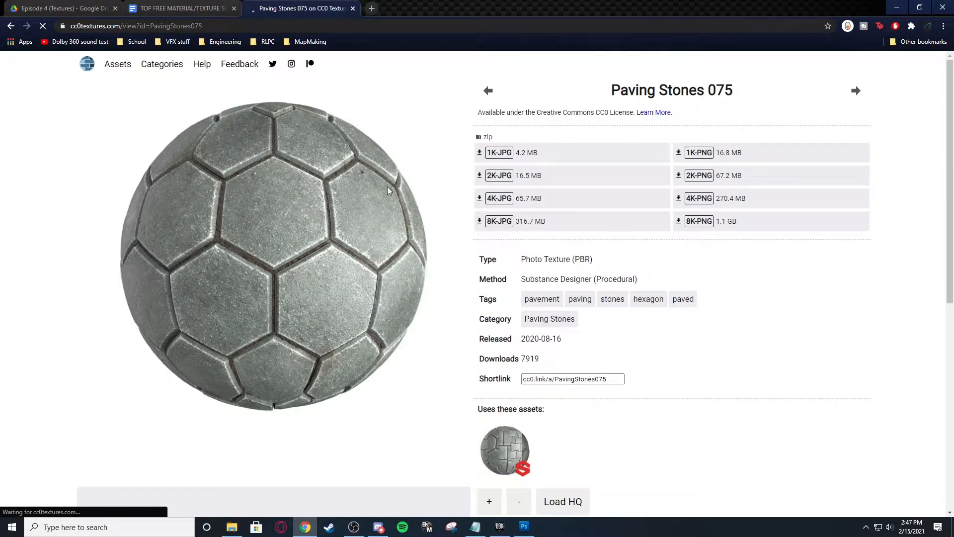
scroll(591, 359, "down", 4)
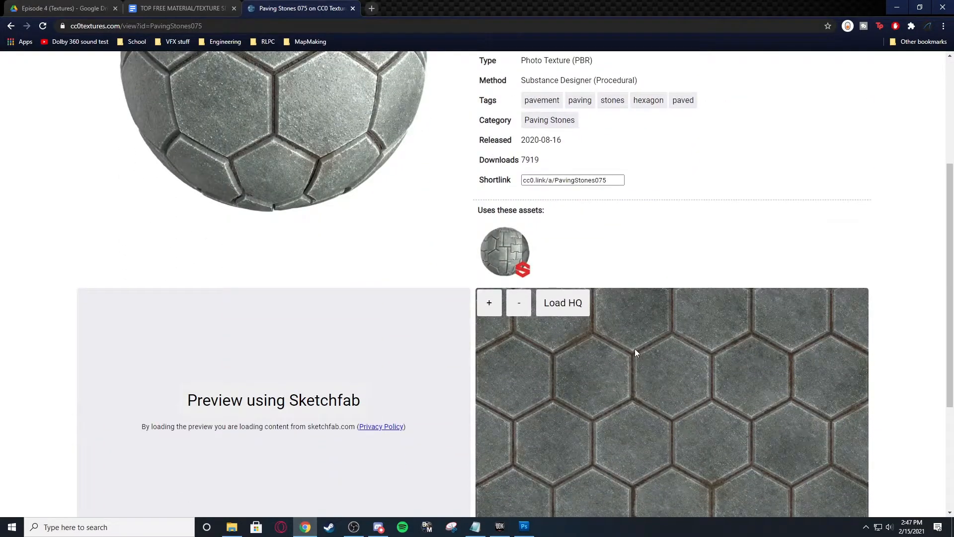
scroll(509, 306, "down", 3)
left_click(527, 155)
left_click(516, 153)
left_click(517, 153)
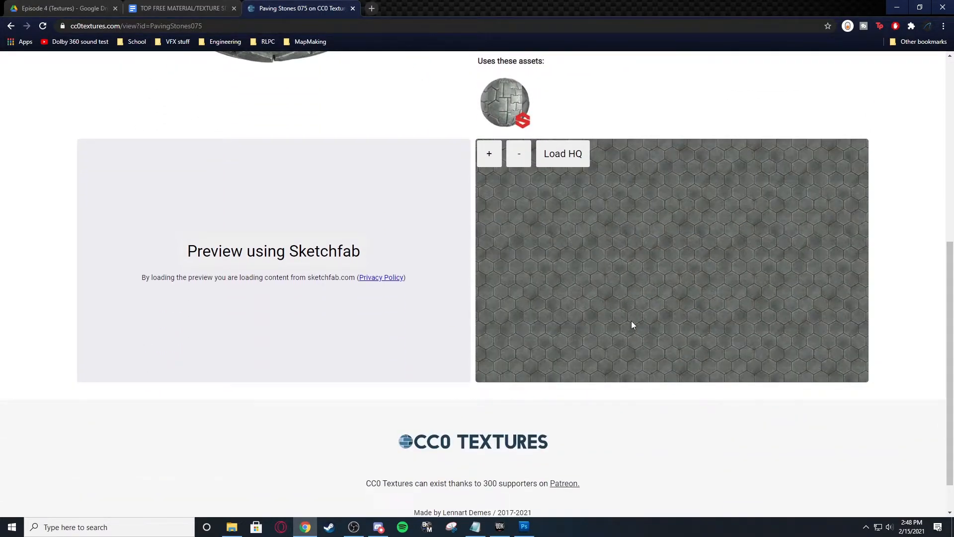
right_click(606, 247)
left_click(674, 174)
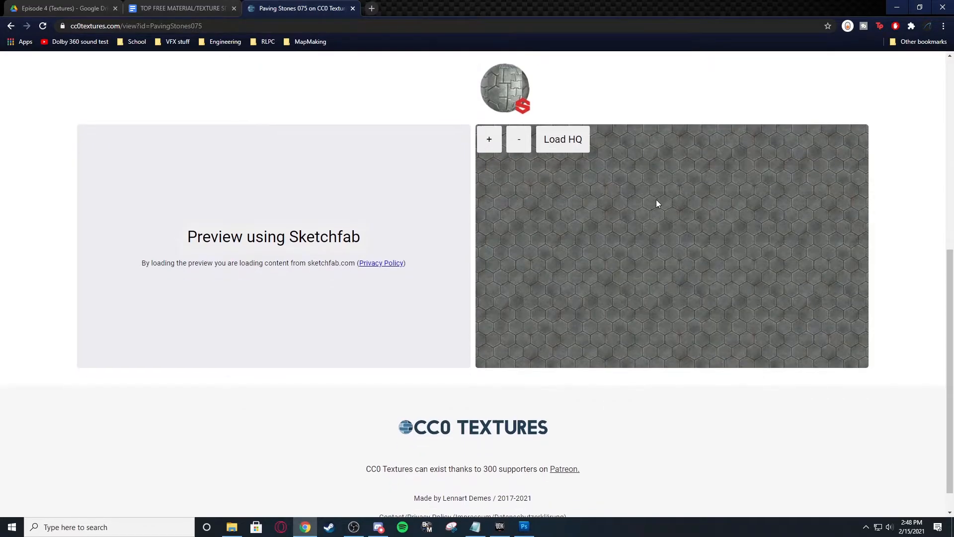
scroll(646, 227, "up", 1)
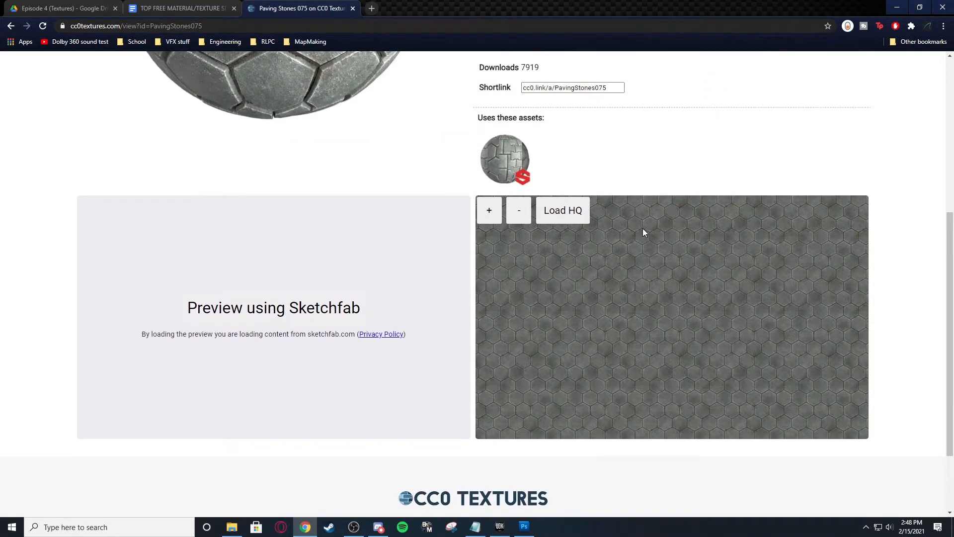
scroll(622, 296, "up", 5)
scroll(703, 496, "down", 3)
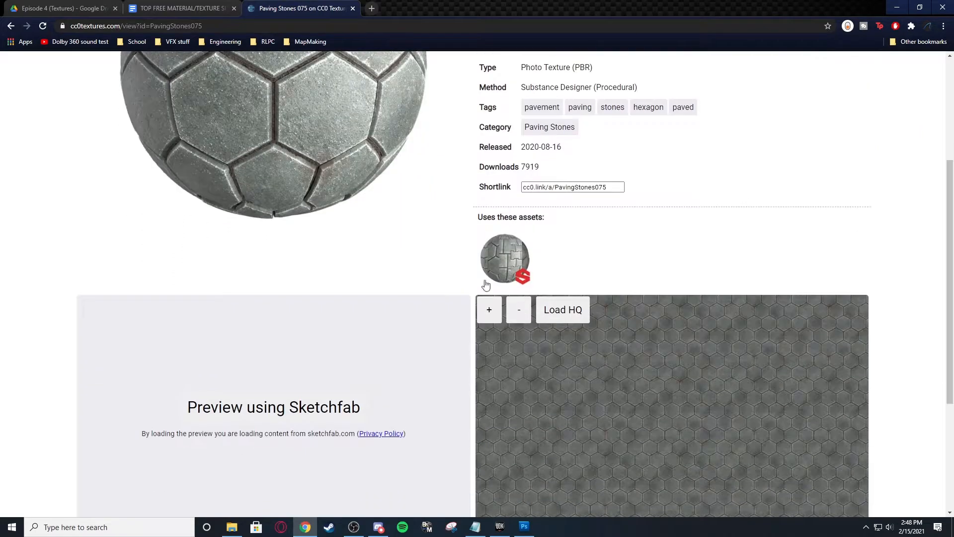
scroll(360, 512, "up", 4)
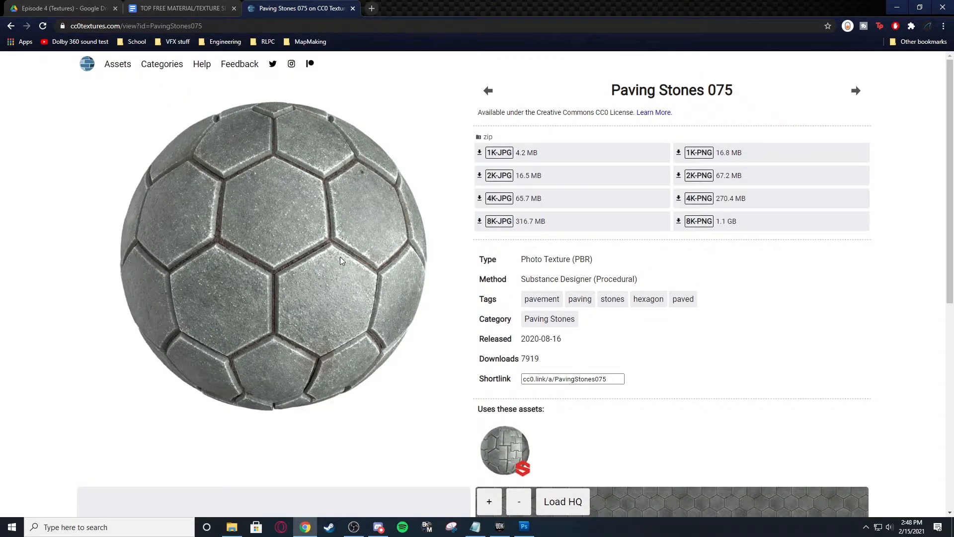
Download the 2K-JPG version of Paving Stones 075, open the zip archive and dismiss the WinRAR licence reminder.
left_click(482, 175)
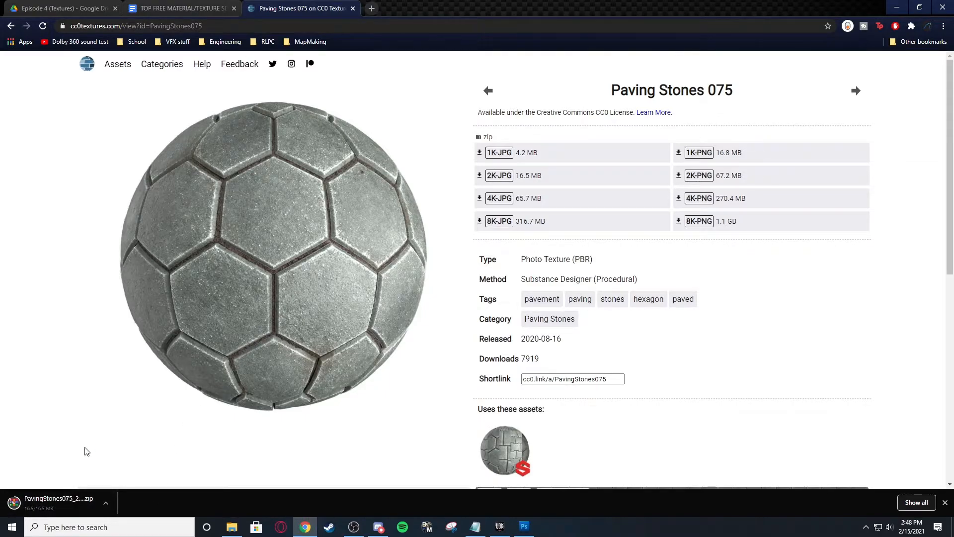
left_click(54, 504)
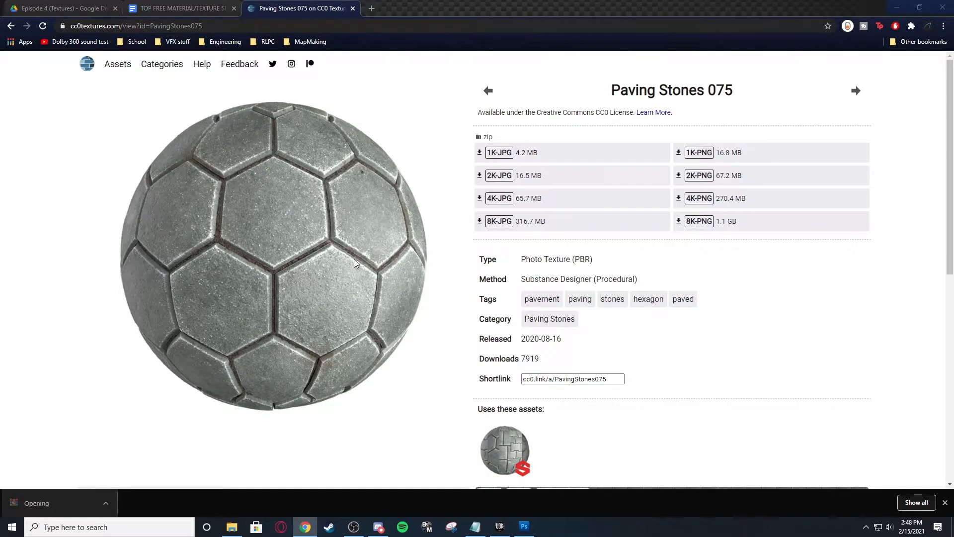
left_click_drag(306, 328, 306, 249)
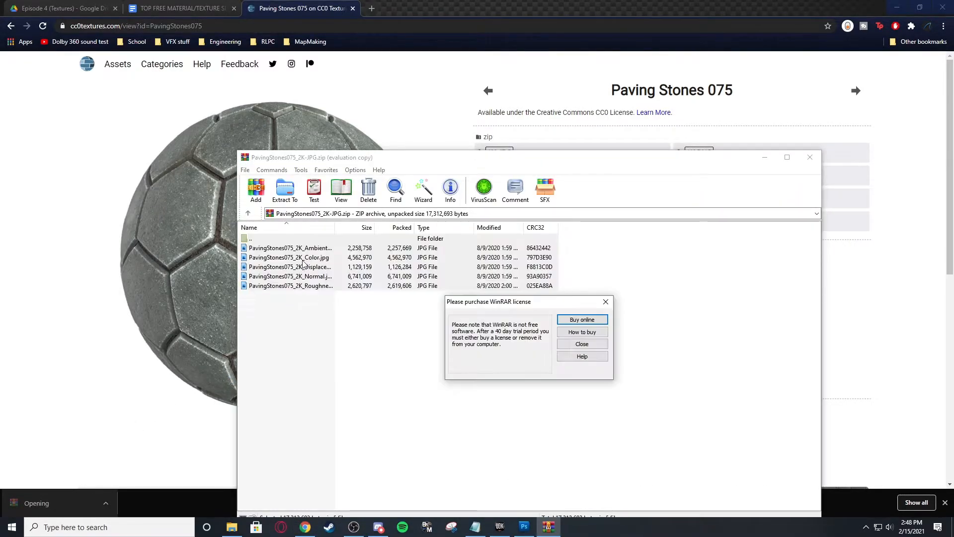
left_click(582, 344)
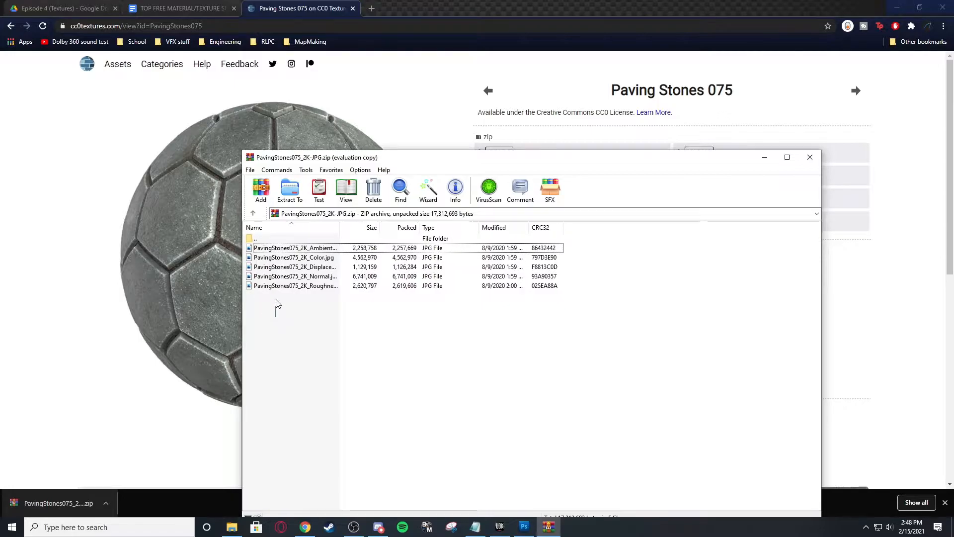
Extract all five Paving Stones 075 images into a project folder under F:\Projects, then close the archive.
left_click_drag(277, 305, 291, 249)
right_click(291, 250)
left_click(341, 303)
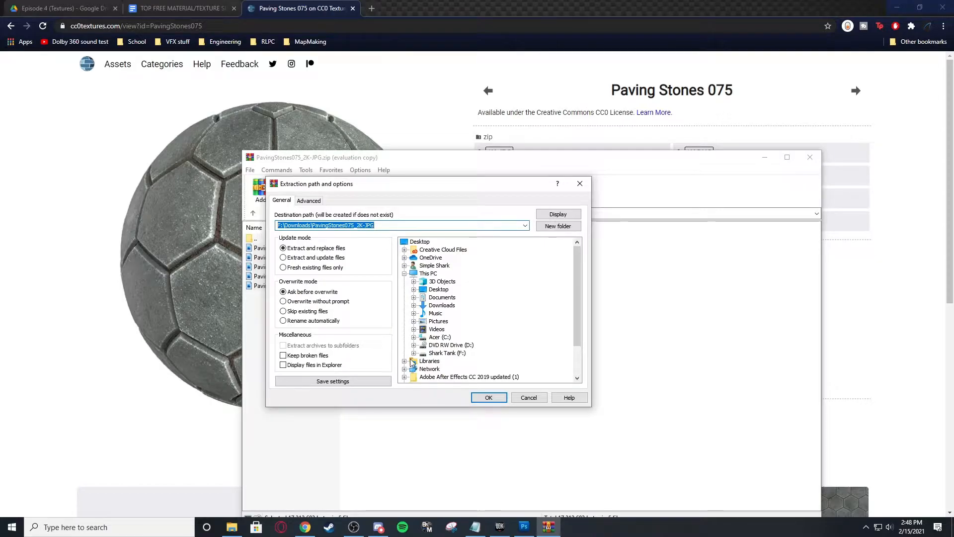
left_click(419, 353)
scroll(437, 290, "up", 2)
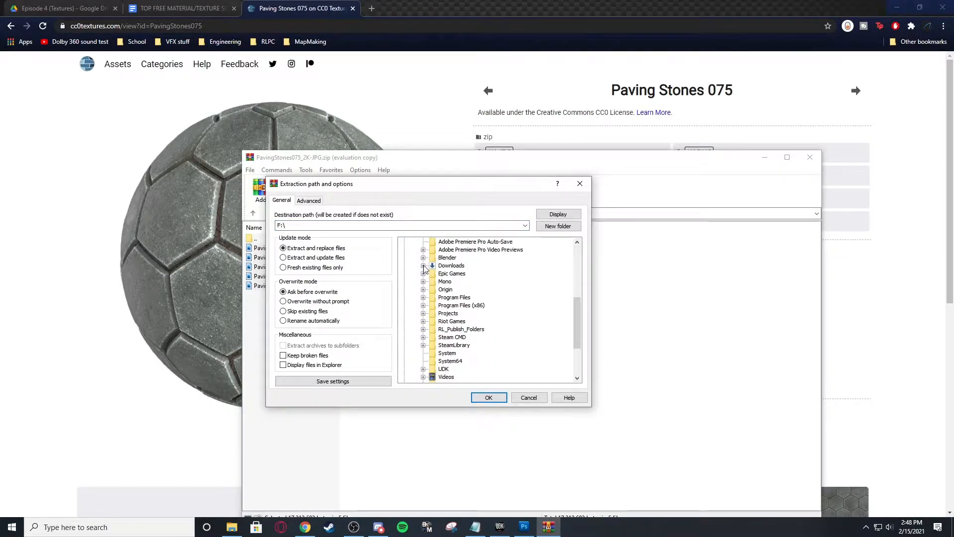
left_click(424, 258)
left_click(433, 267)
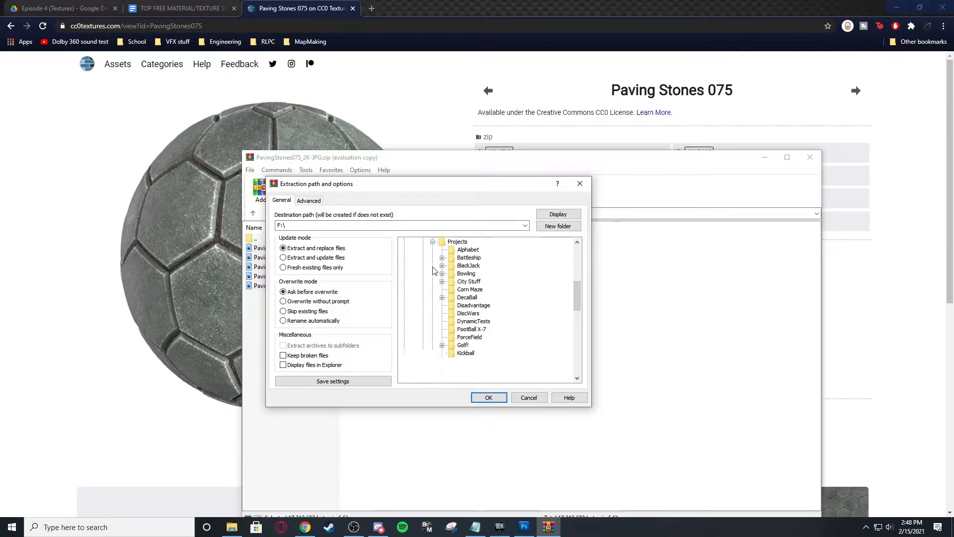
scroll(458, 298, "down", 6)
left_click(474, 305)
left_click(490, 398)
left_click(810, 157)
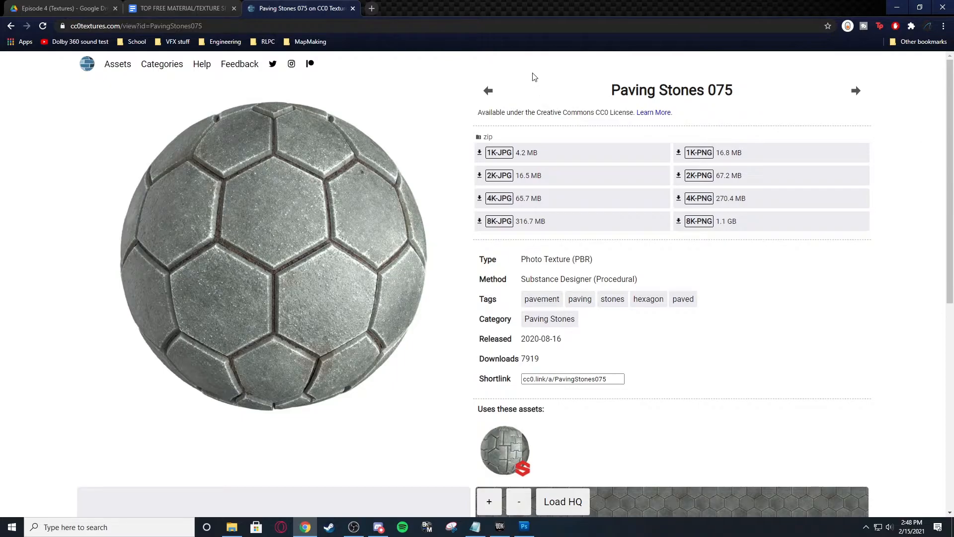
Switch to Photoshop and create a new 2048 px X 2048 px document named TutorialTextures.
left_click(64, 8)
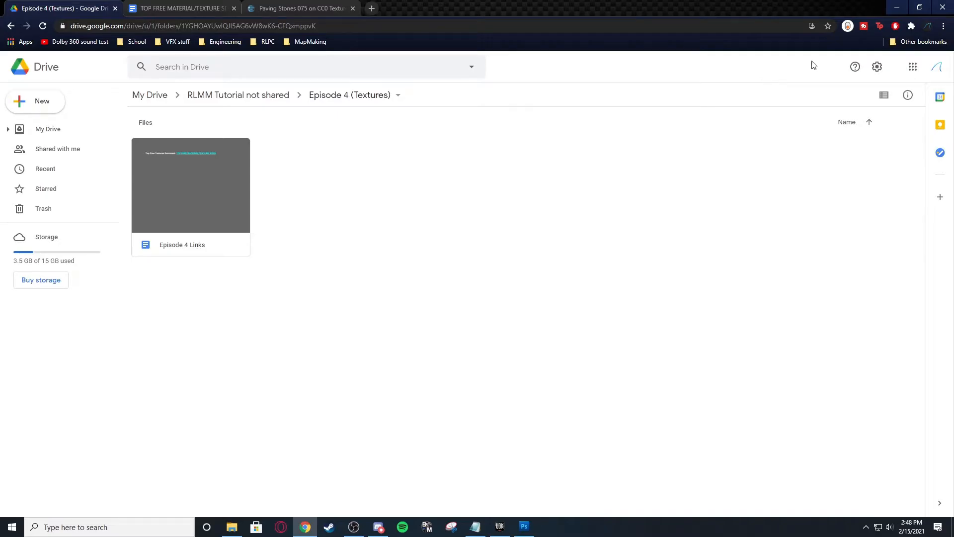
left_click(897, 7)
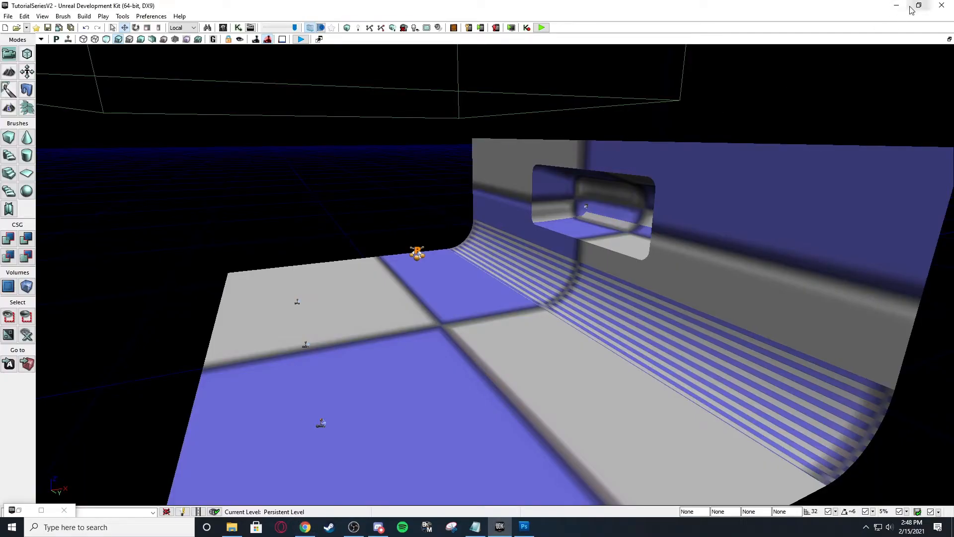
left_click(524, 527)
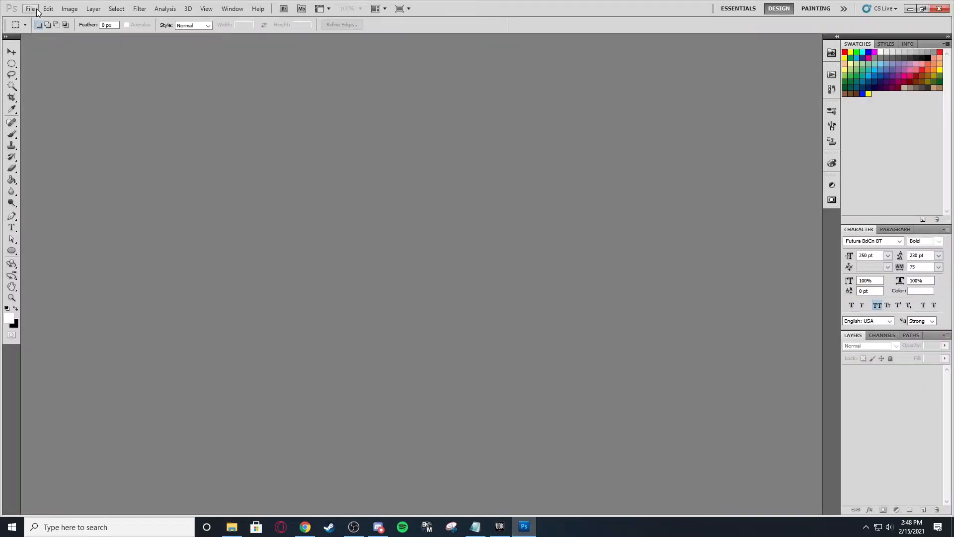
left_click(31, 9)
left_click(36, 19)
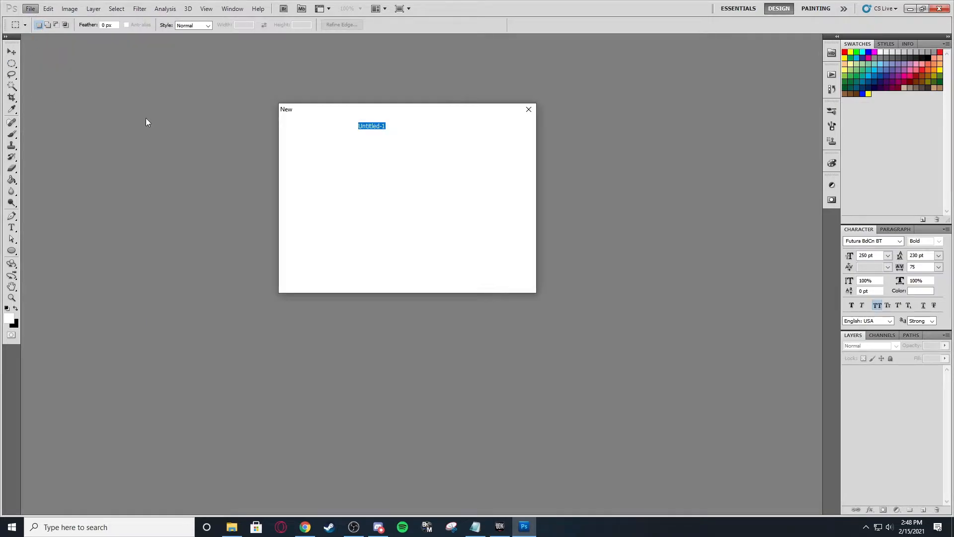
left_click(426, 140)
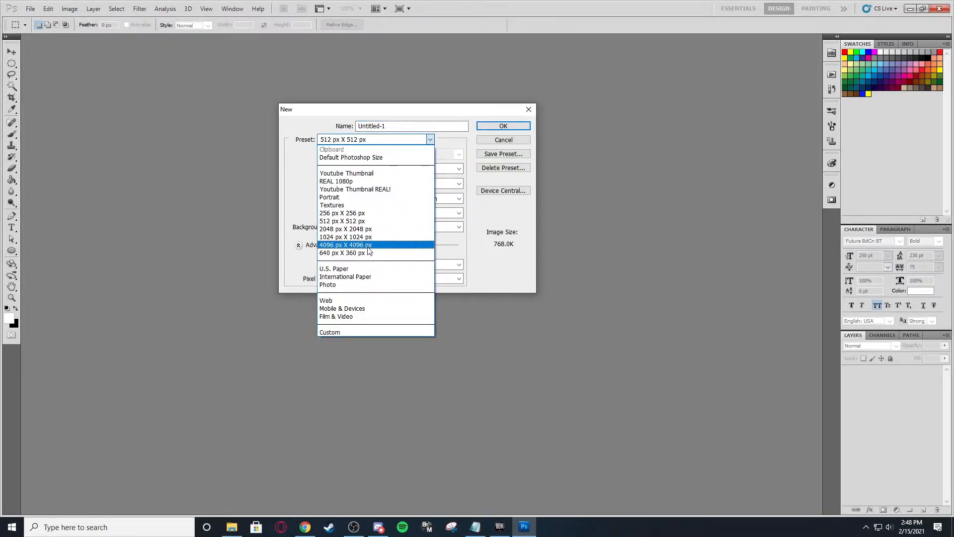
left_click(361, 236)
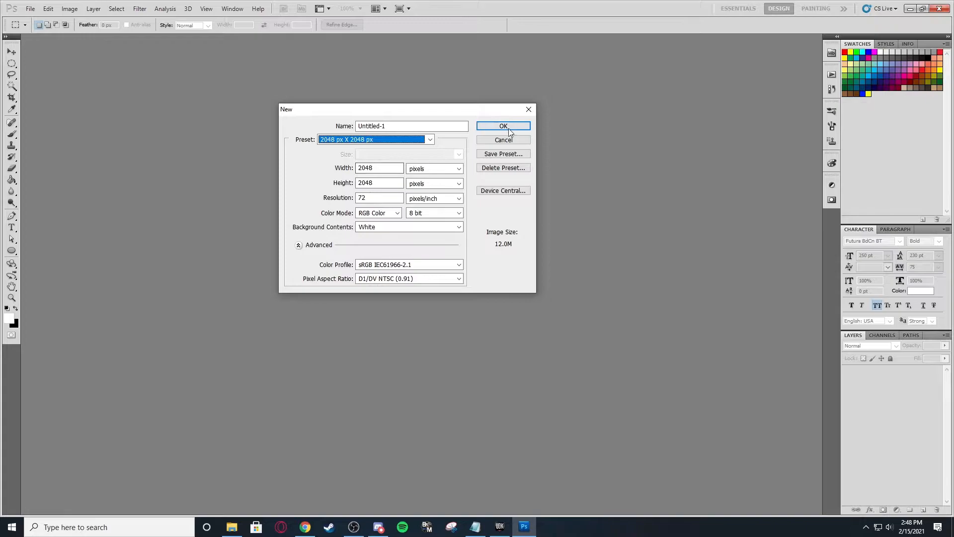
key("shift+Tab")
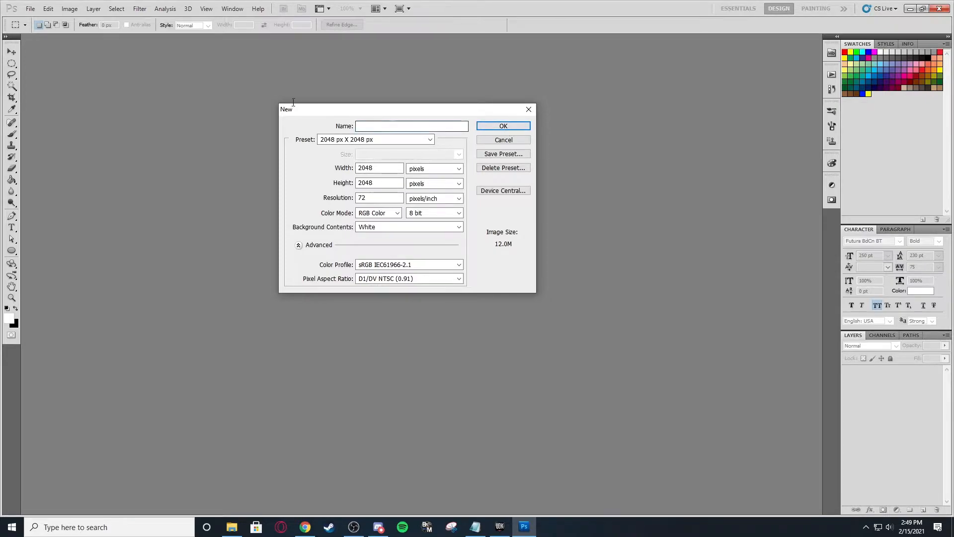
type("Tutorial")
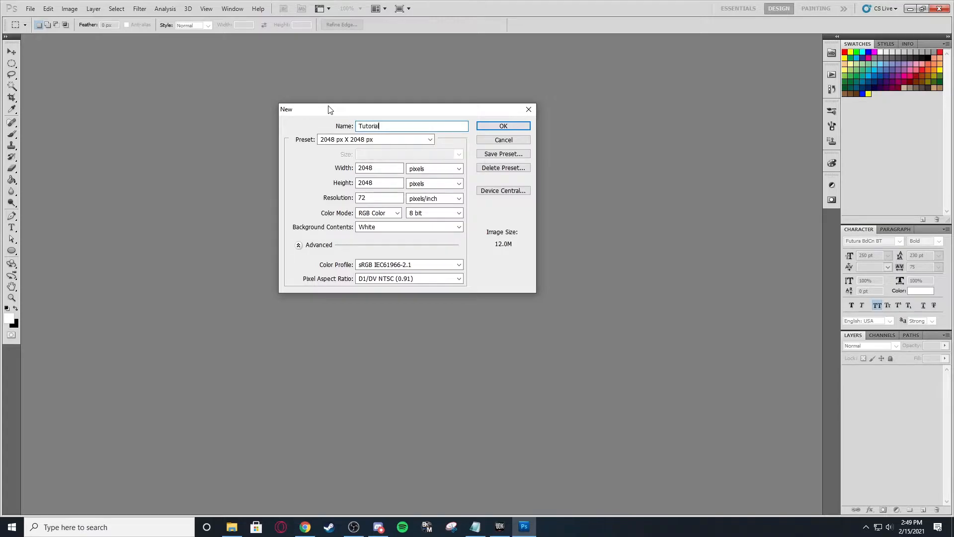
type("Textures")
key("Return")
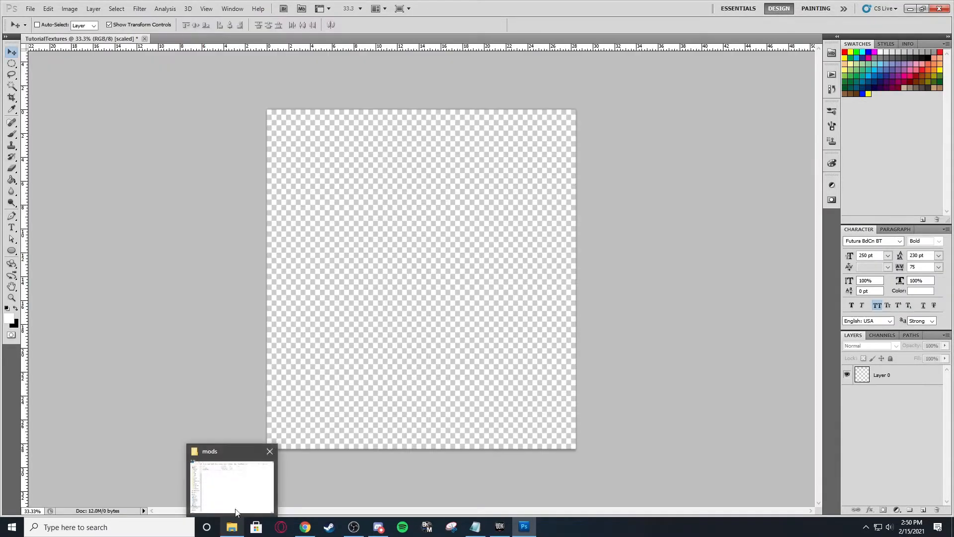
Place all five PavingStones075_2K images from the Blender\Projects\TutorialSeries folder into the TutorialTextures document.
left_click(236, 512)
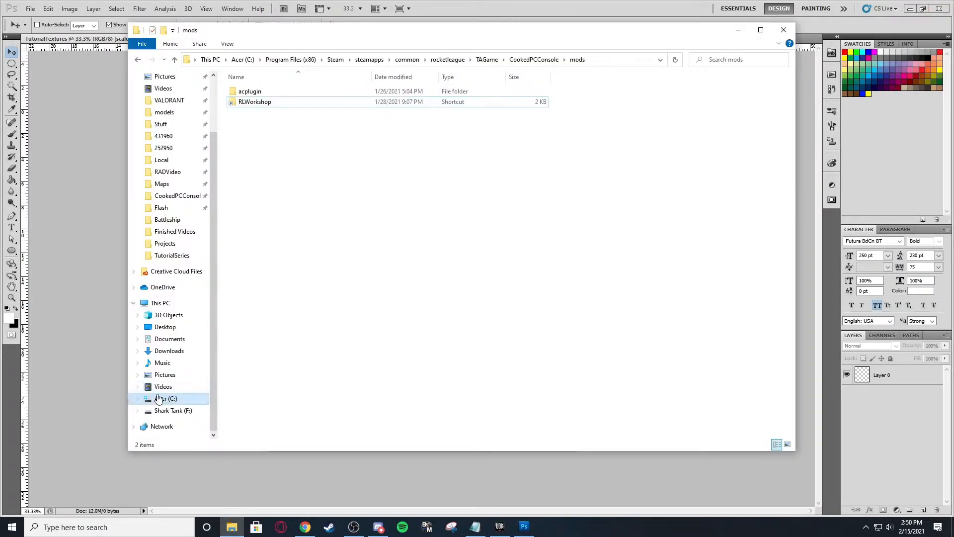
left_click(172, 405)
left_click(165, 243)
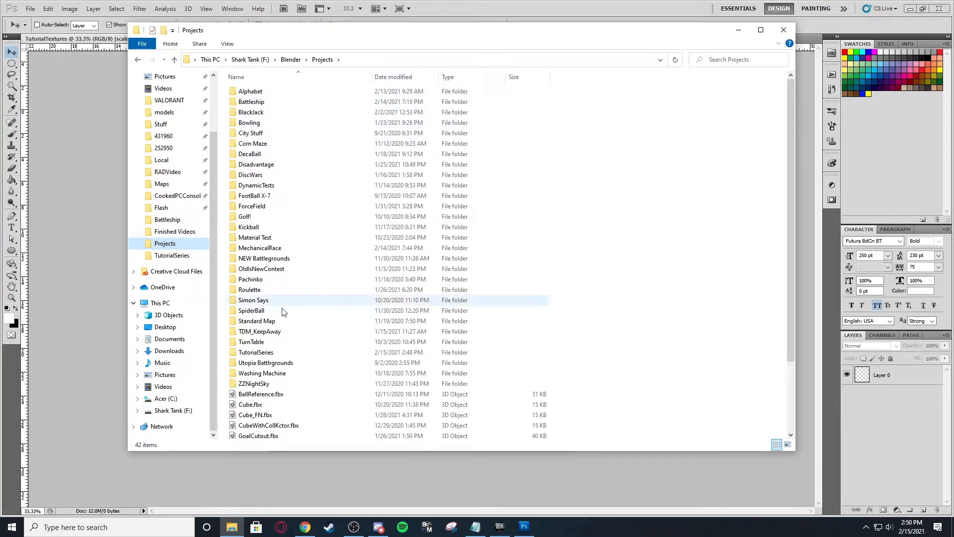
double_click(253, 352)
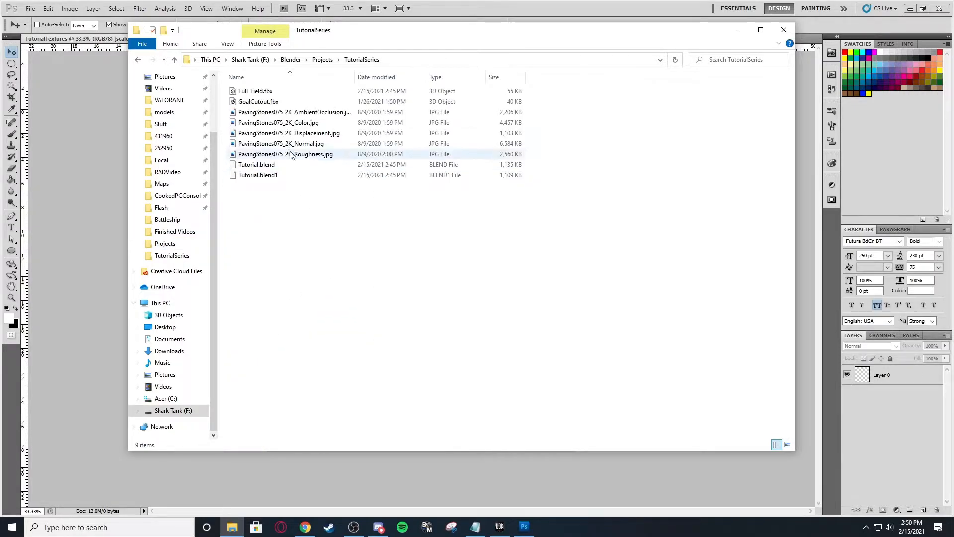
left_click_drag(545, 116, 406, 147)
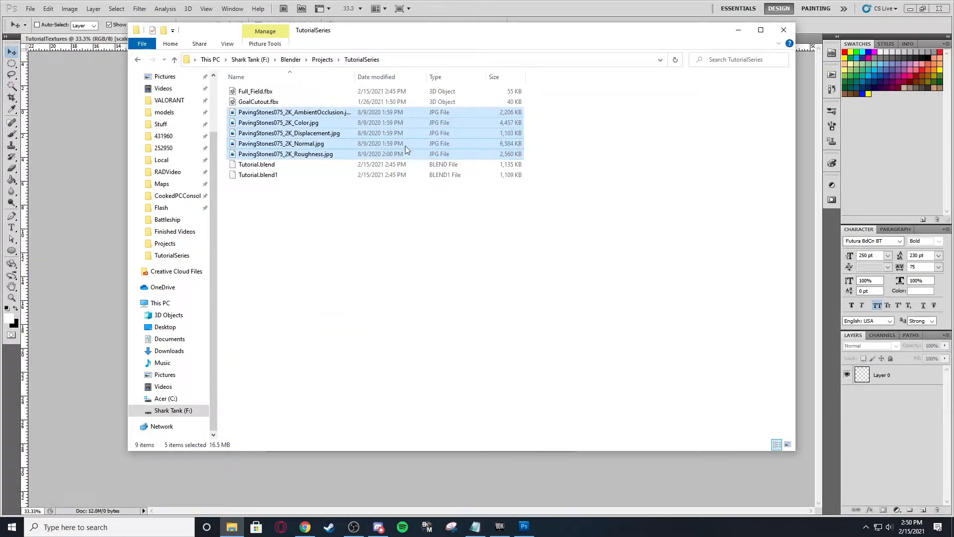
left_click_drag(42, 253, 44, 252)
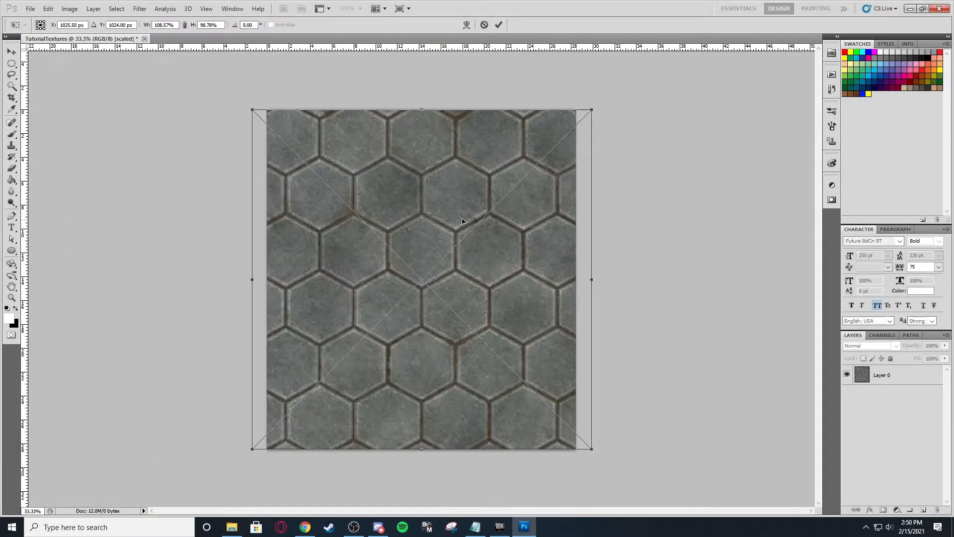
Align the placed Color and Displacement images with the canvas's left edge and narrow each to the canvas width.
left_click_drag(462, 215, 479, 215)
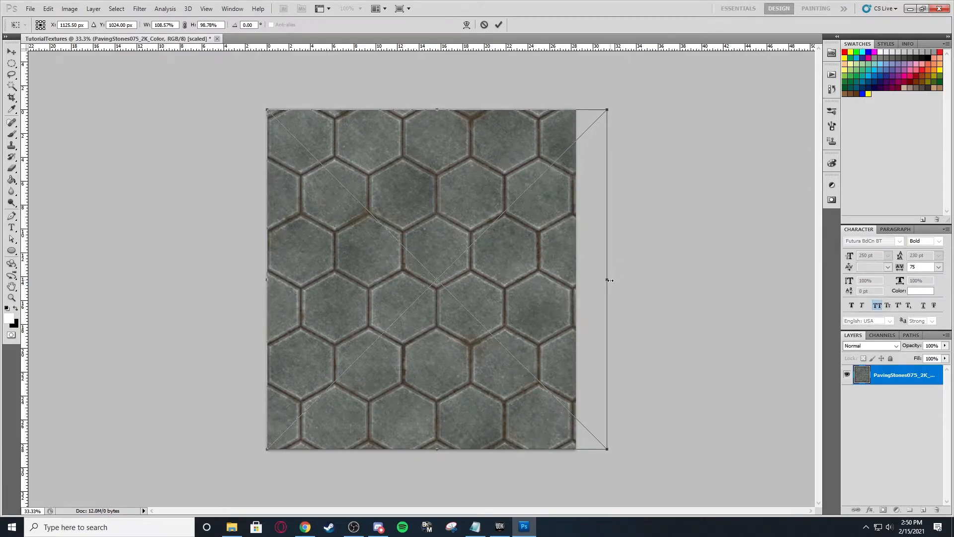
left_click_drag(609, 281, 577, 280)
key("Return")
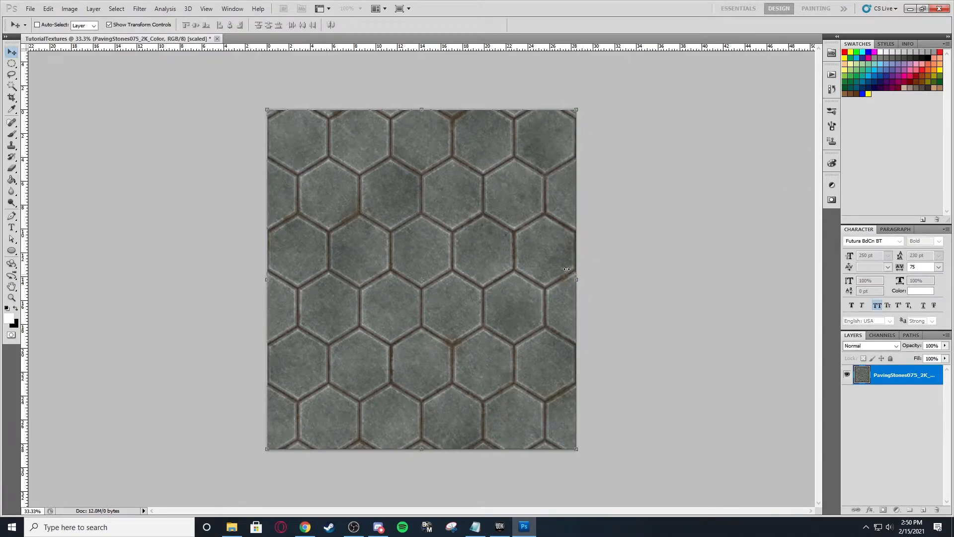
left_click_drag(543, 258, 556, 258)
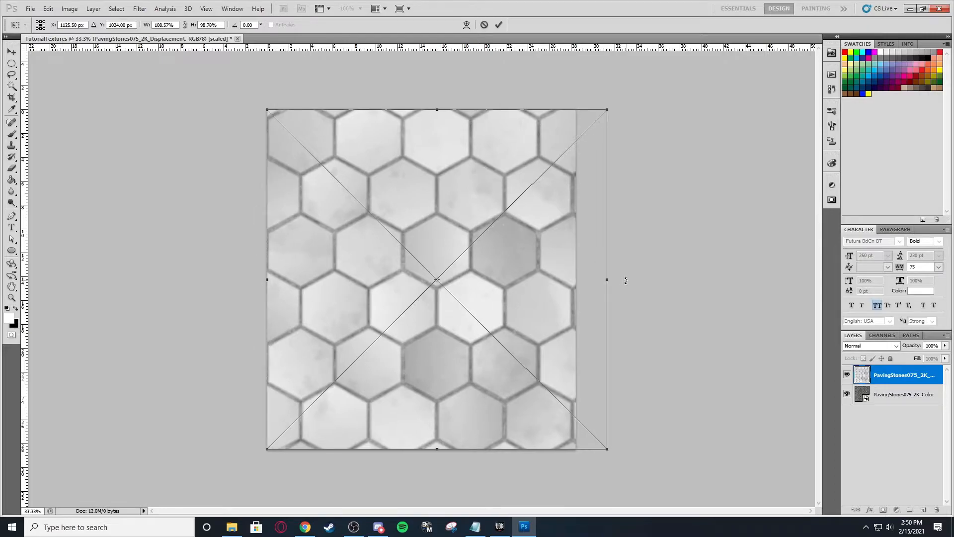
left_click_drag(609, 281, 577, 280)
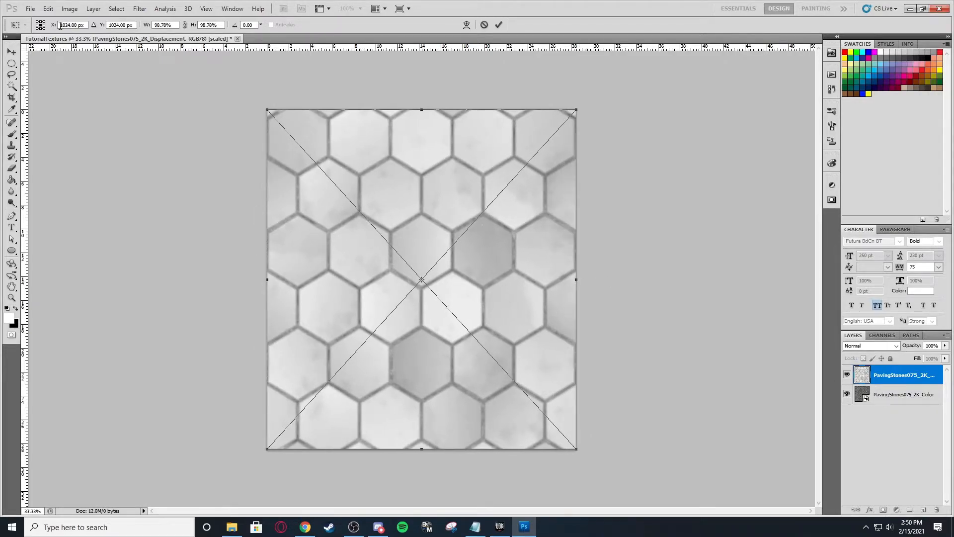
key("Return")
Align the placed Normal and Roughness images with the canvas's left edge and narrow each to the canvas width.
left_click_drag(458, 214, 475, 214)
left_click_drag(609, 281, 577, 280)
key("Return")
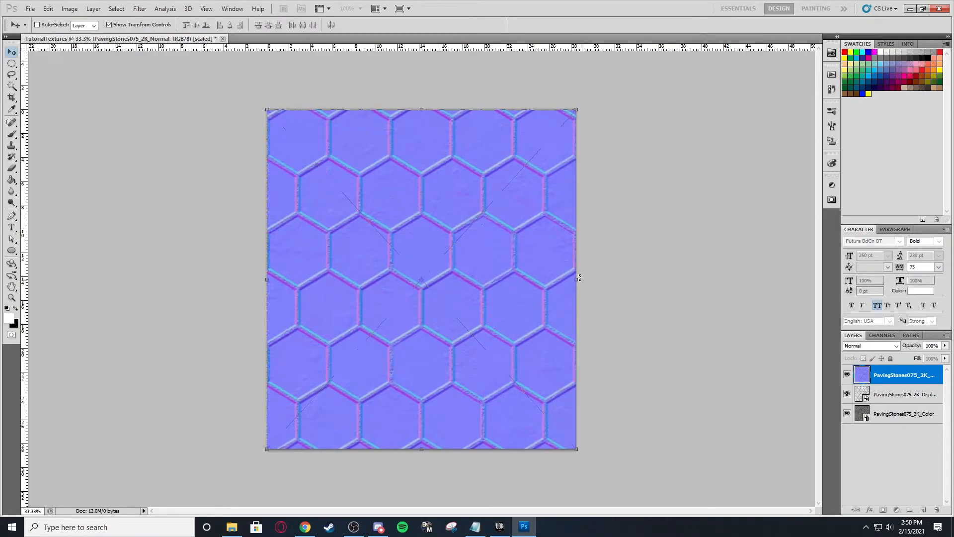
left_click_drag(533, 253, 548, 250)
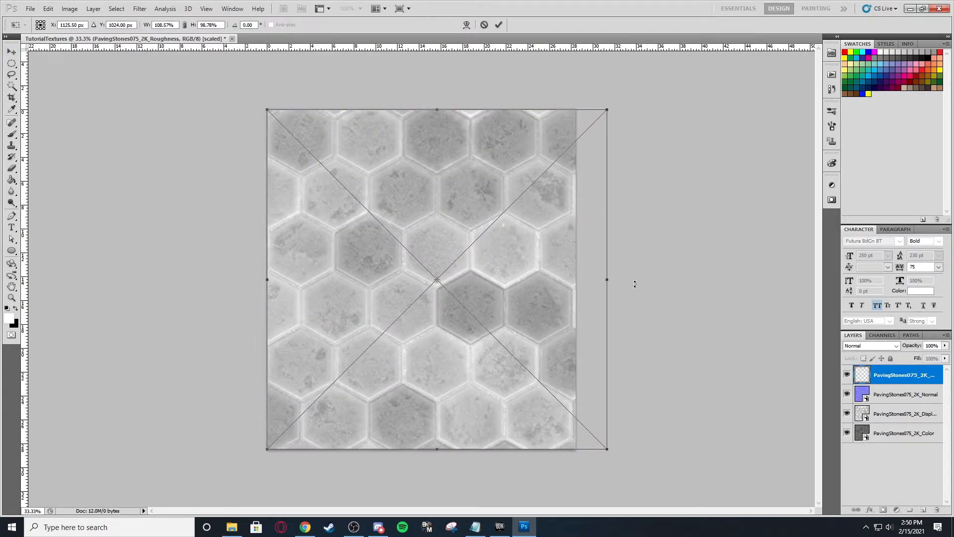
left_click_drag(610, 279, 578, 278)
key("Return")
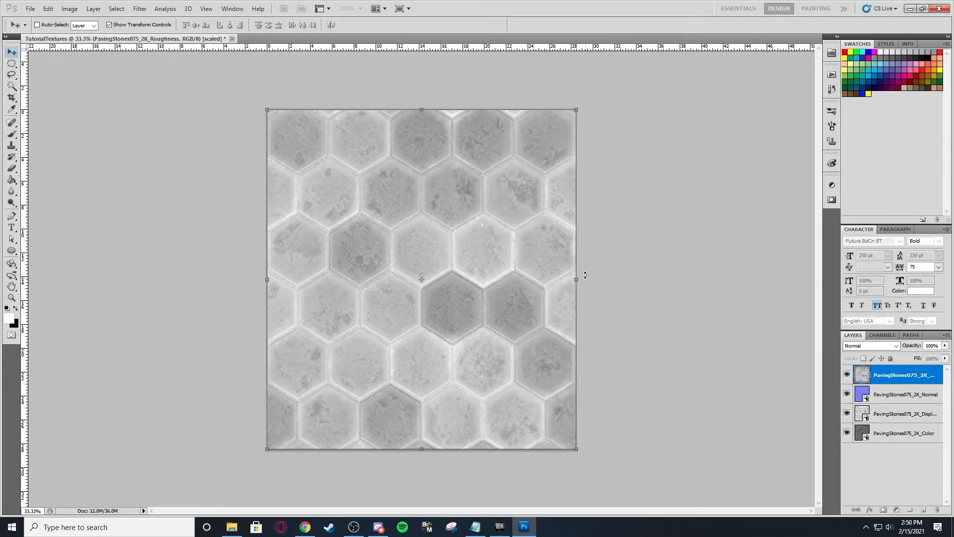
Align the placed AmbientOcclusion image with the canvas's left edge and narrow it to the canvas width.
left_click_drag(542, 247, 552, 249)
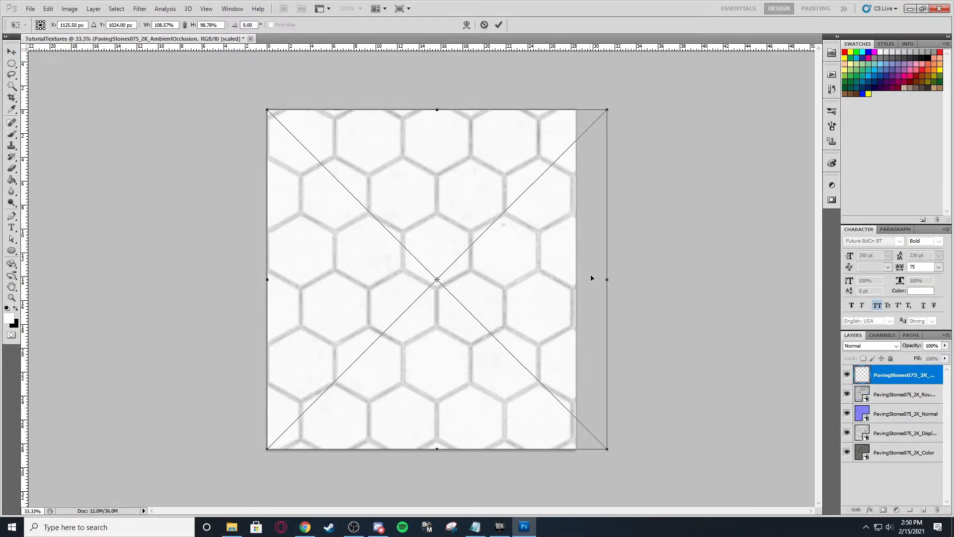
left_click_drag(609, 279, 575, 281)
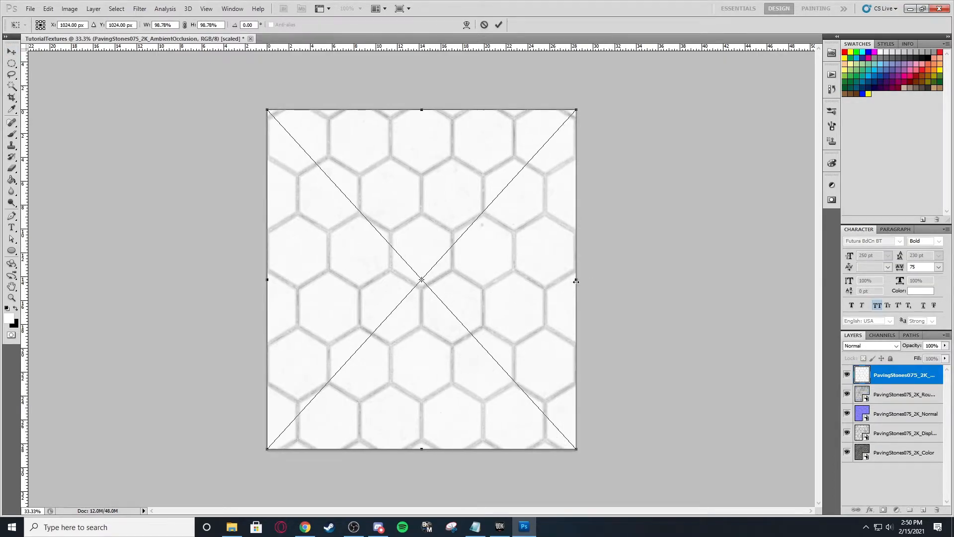
key("Return")
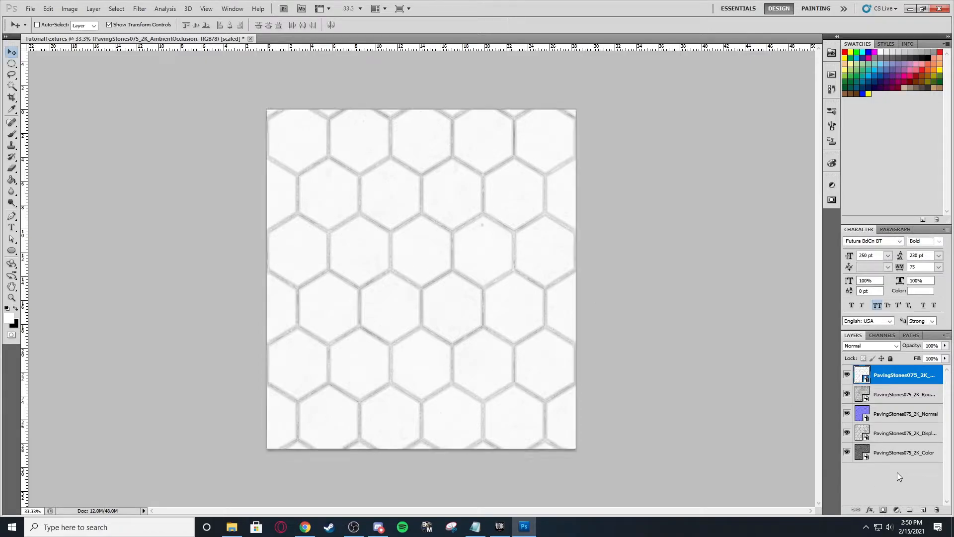
Hide the AmbientOcclusion, Roughness, Normal and Displacement layers, leaving only the Color layer shown.
left_click_drag(847, 433, 847, 374)
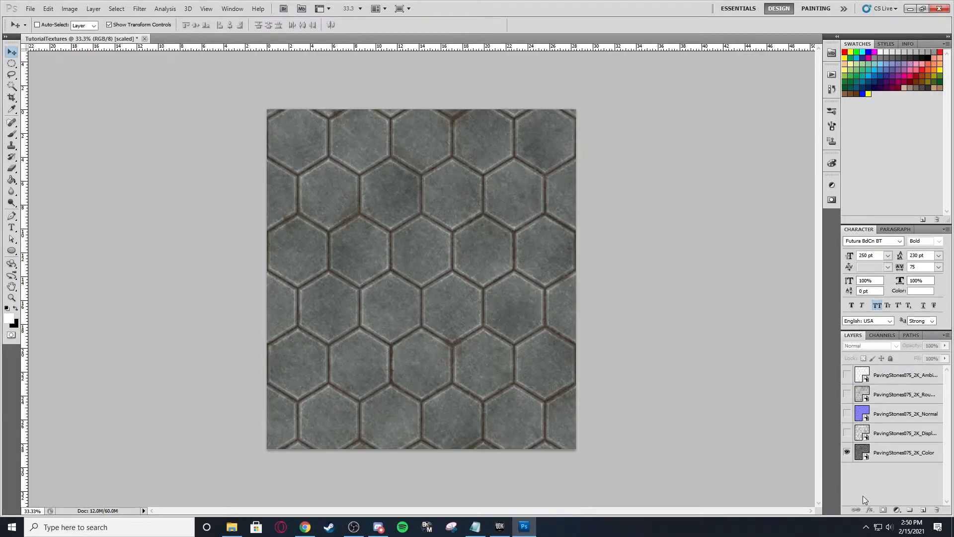
left_click(900, 452)
left_click(925, 491)
Start saving the document under a new name and choose the Projects\TutorialSeries folder as the destination.
left_click(31, 8)
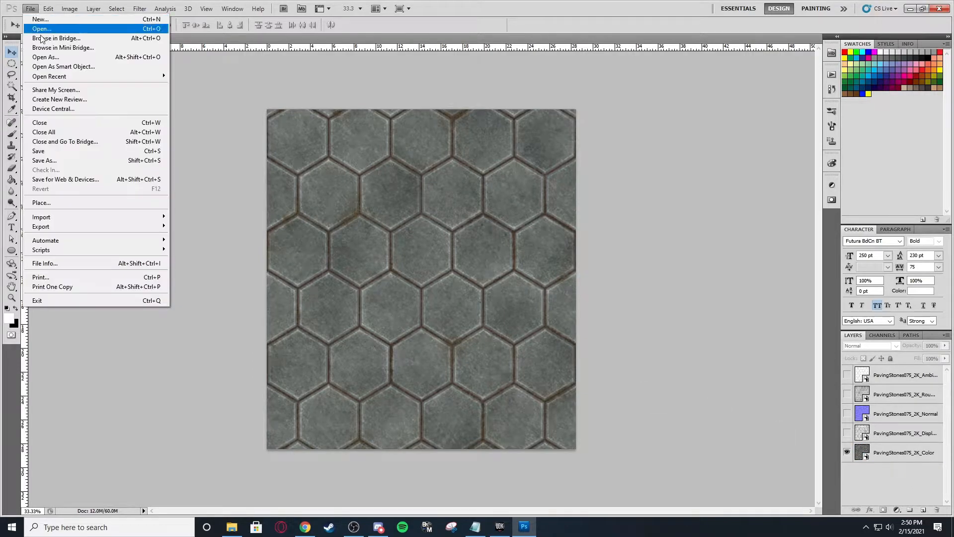
left_click(90, 161)
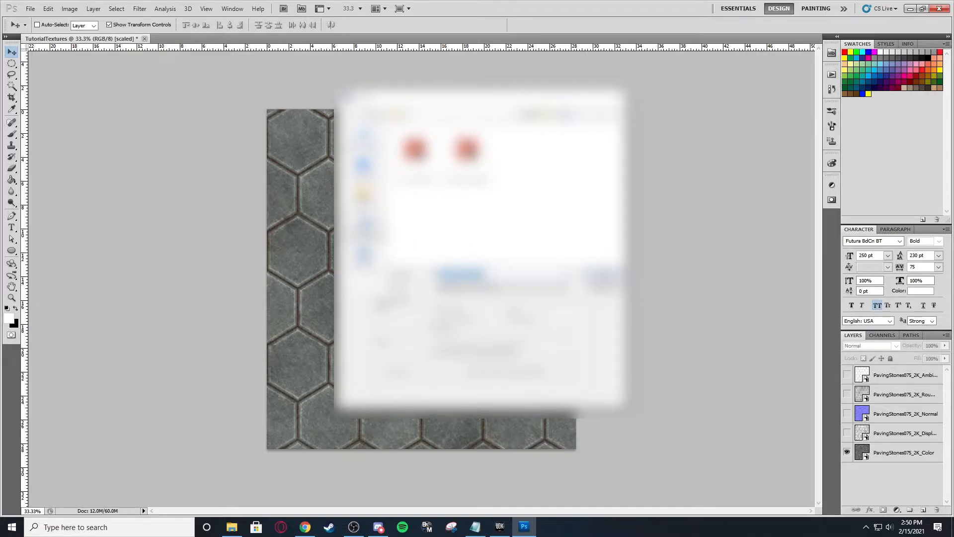
left_click(368, 226)
scroll(455, 200, "down", 2)
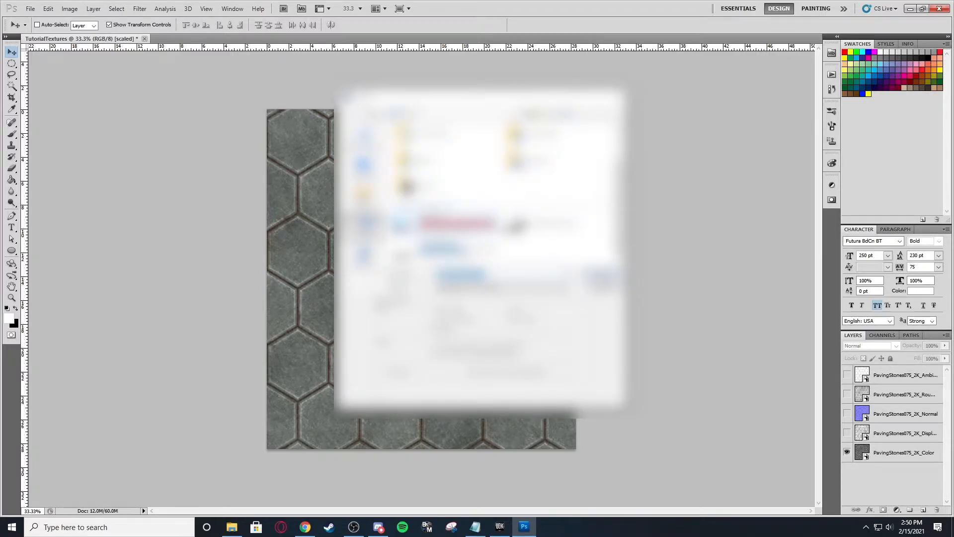
double_click(431, 249)
double_click(421, 180)
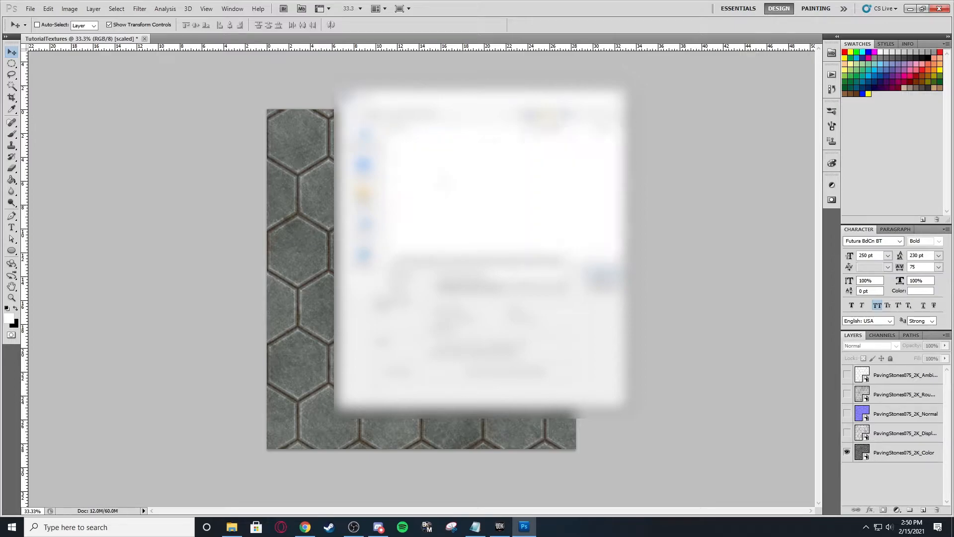
double_click(432, 142)
scroll(435, 164, "down", 6)
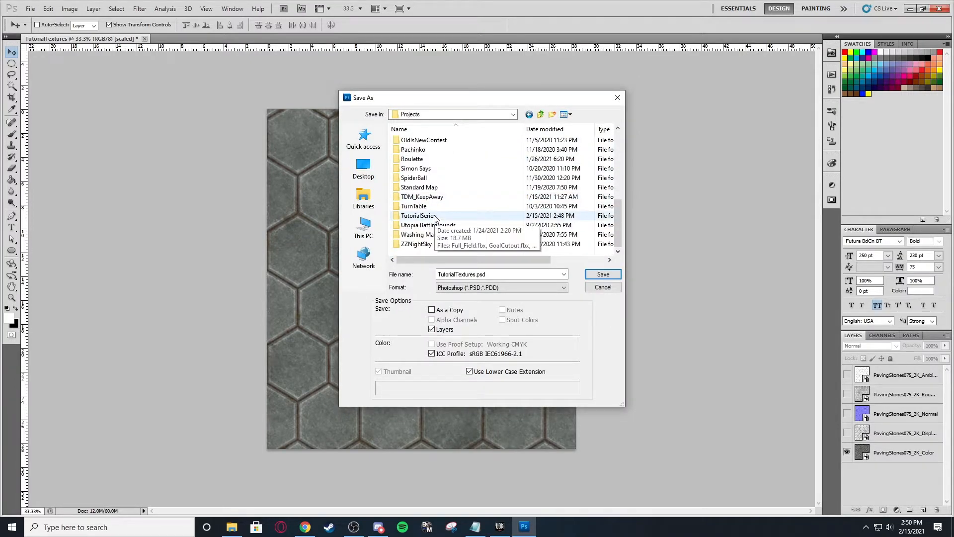
double_click(428, 216)
Save the Color texture as a 32 bits/pixel Targa file named PavingStone075_Color in the TutorialSeries folder.
left_click(501, 274)
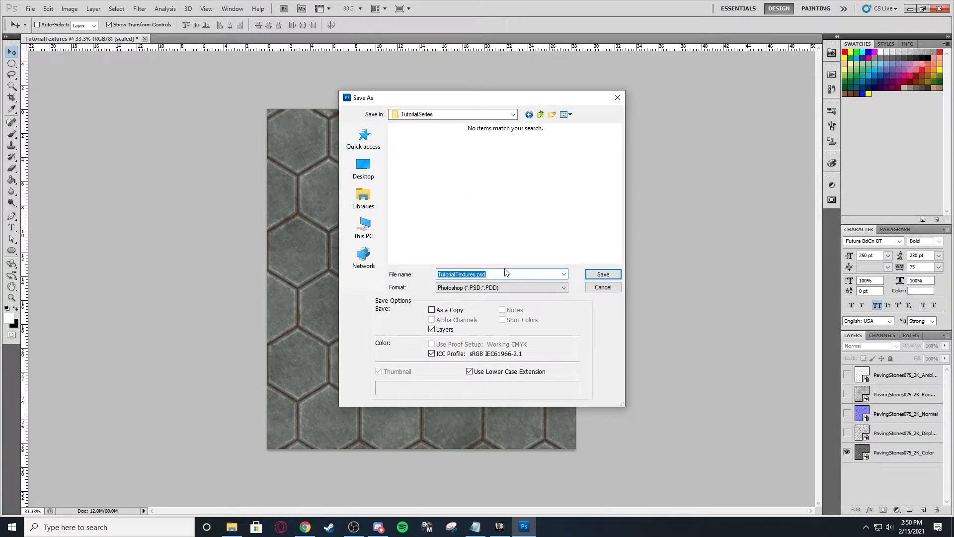
type("PavingStone")
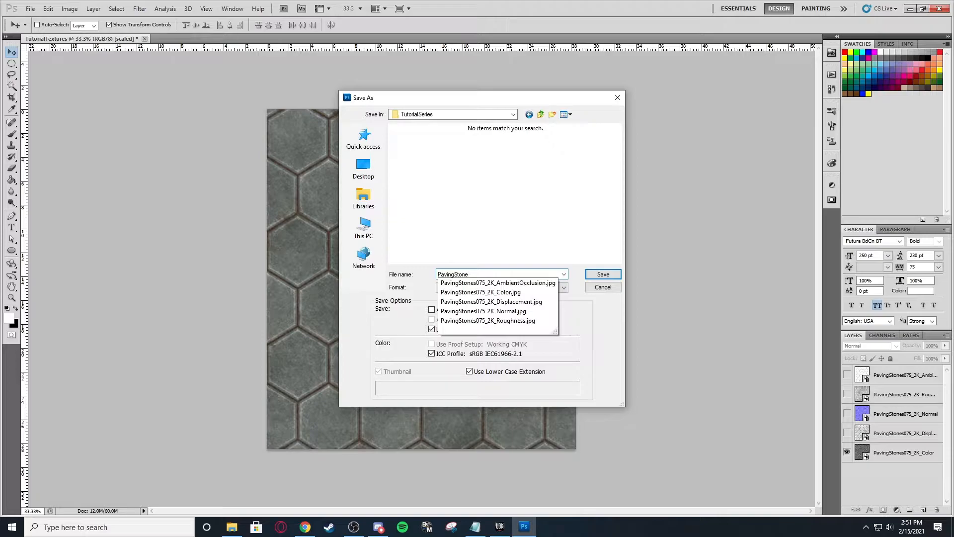
type("075_")
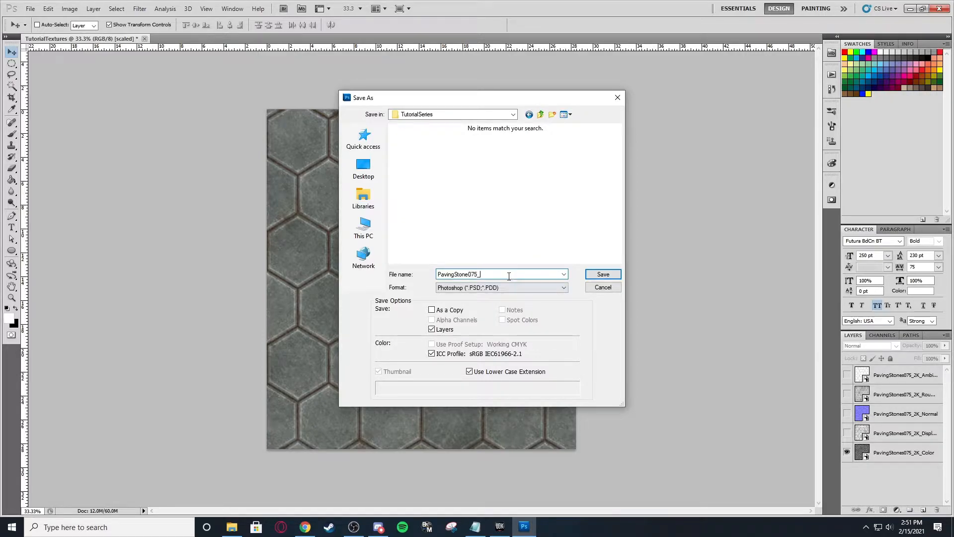
left_click_drag(498, 274, 376, 267)
key("ctrl+c")
left_click(514, 274)
left_click(477, 290)
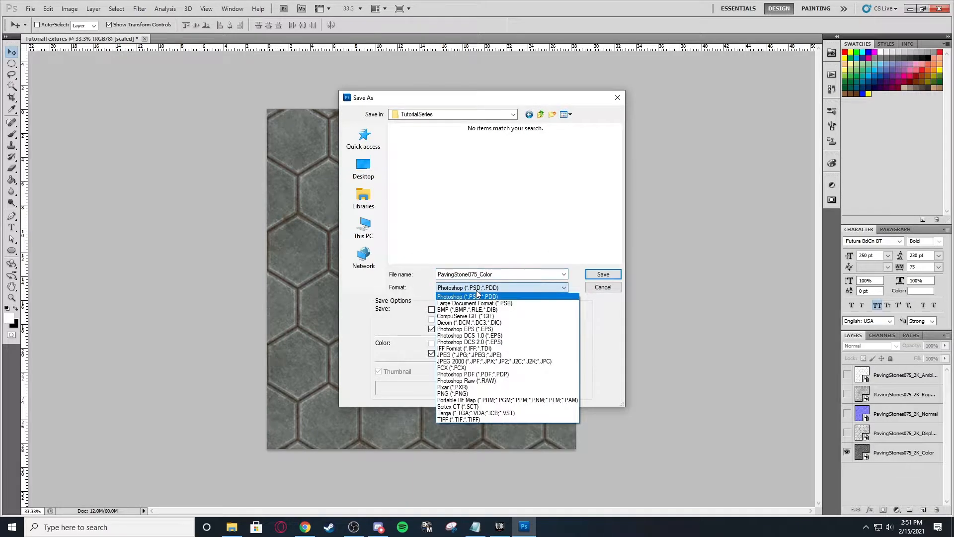
left_click(478, 406)
left_click(588, 276)
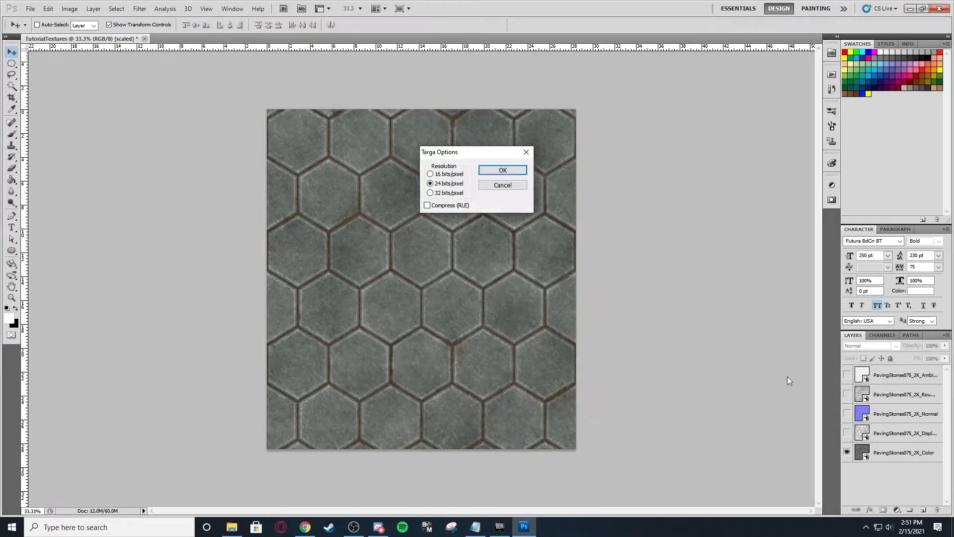
left_click(499, 171)
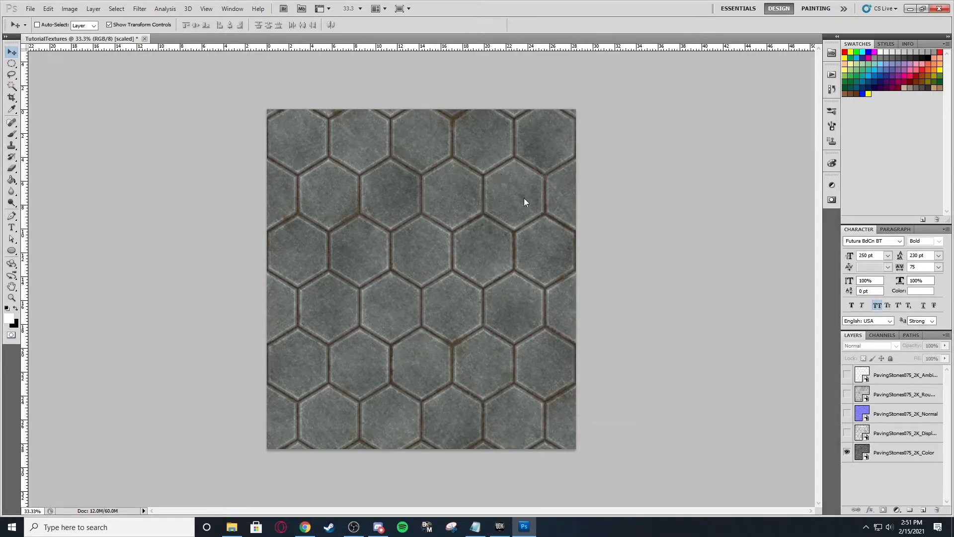
Show only the Displacement layer and save it as a 32 bits/pixel Targa file named PavingStone075_Displacement.
left_click(847, 433)
left_click(848, 452)
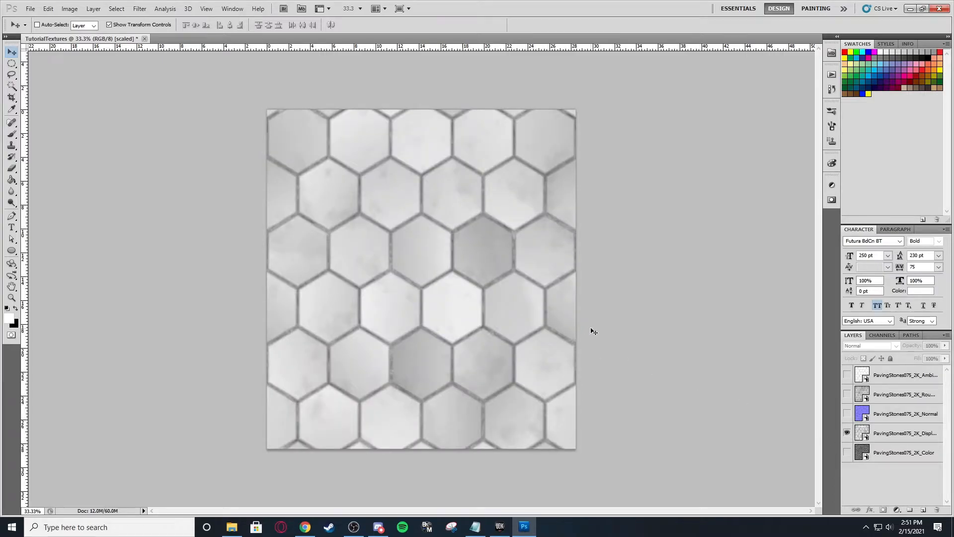
key("ctrl+shift+s")
left_click(502, 287)
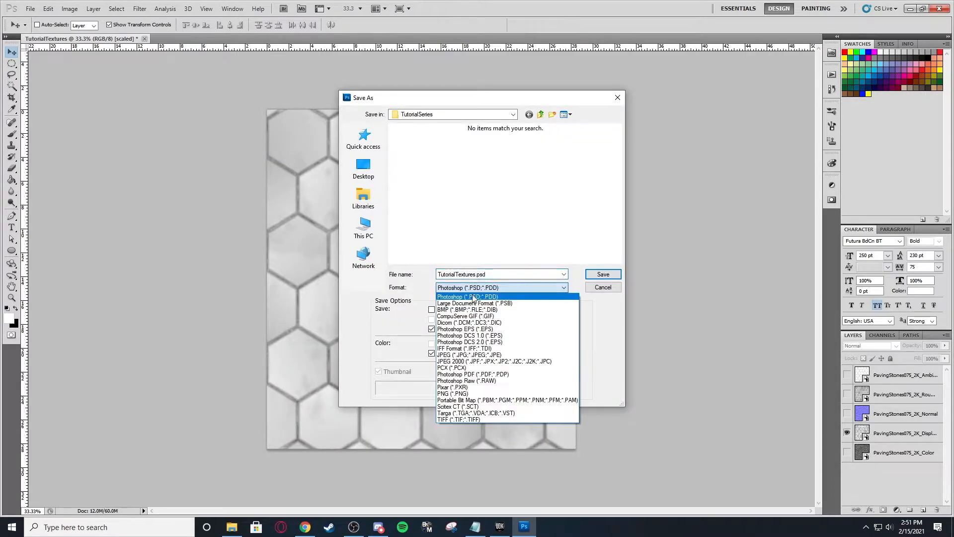
left_click(482, 413)
double_click(495, 274)
key("ctrl+v")
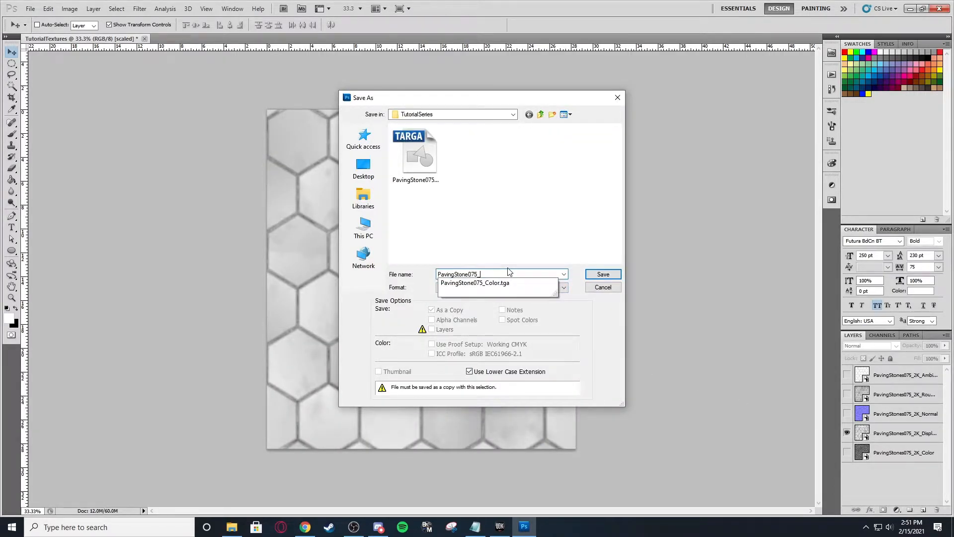
type("Displacement")
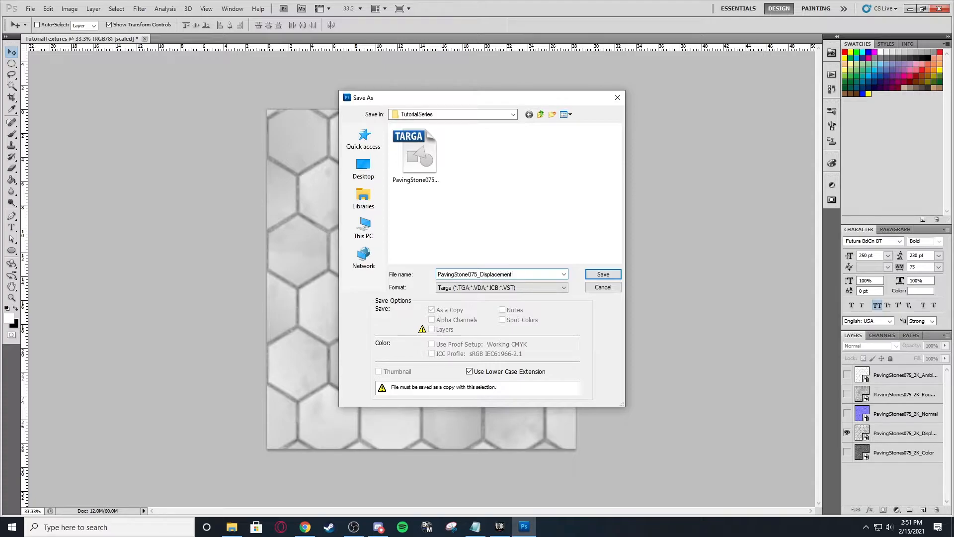
key("Return")
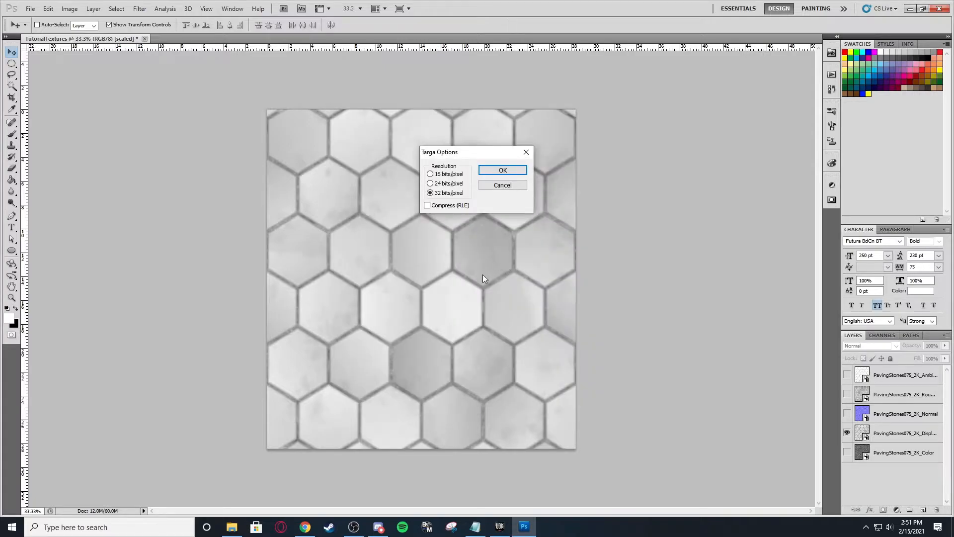
key("Return")
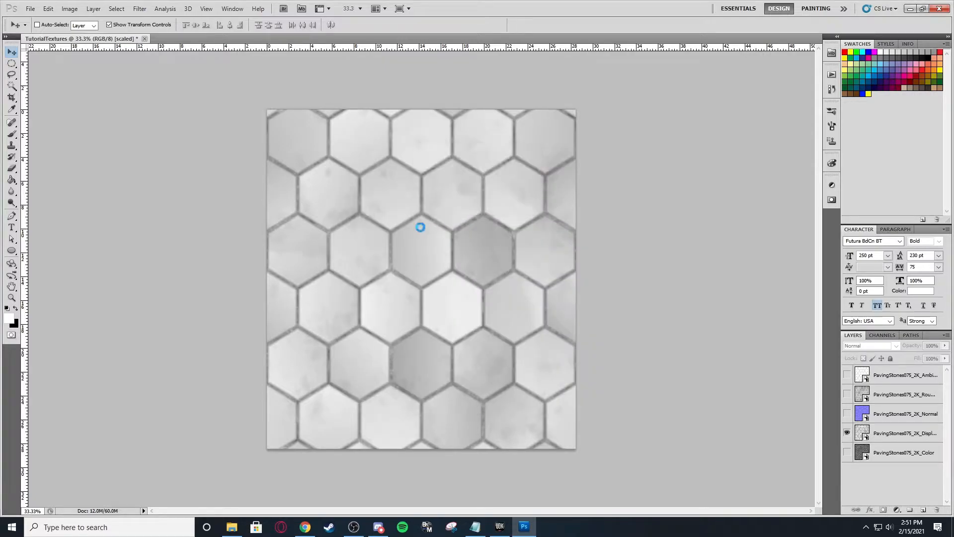
Show only the Normal layer and save it as a 32 bits/pixel Targa file named PavingStone075_Normal.
left_click(857, 415)
left_click(848, 433)
left_click(847, 413)
key("ctrl+shift+s")
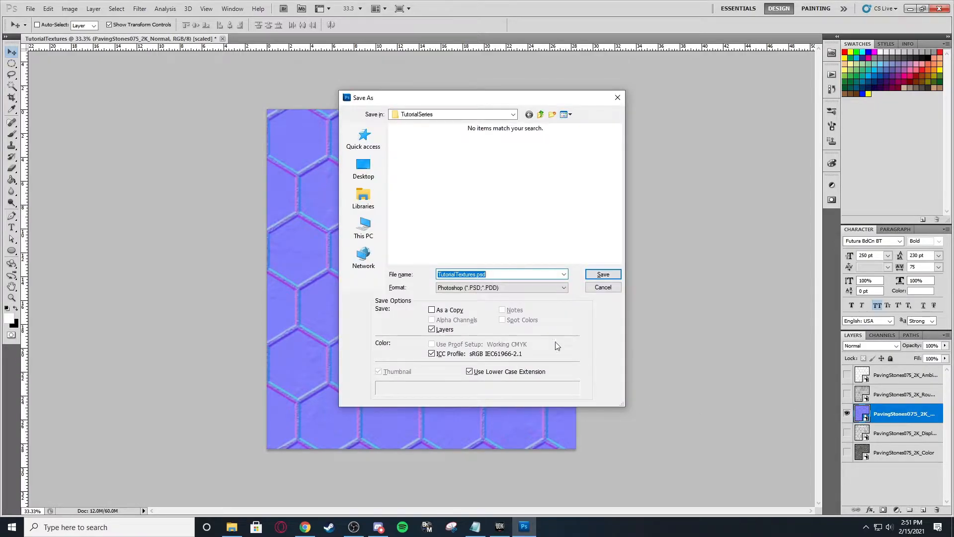
left_click(475, 287)
left_click(467, 416)
type("PavingStone075_N")
key("Return")
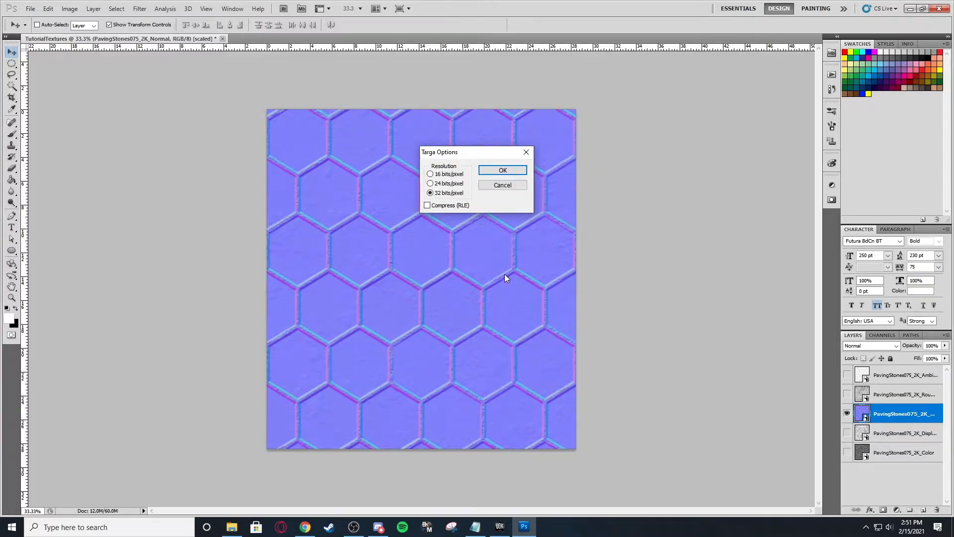
key("Return")
Show only the Roughness layer and save it as a Targa file named PavingStone075_Roughness.
left_click(847, 394)
left_click(847, 413)
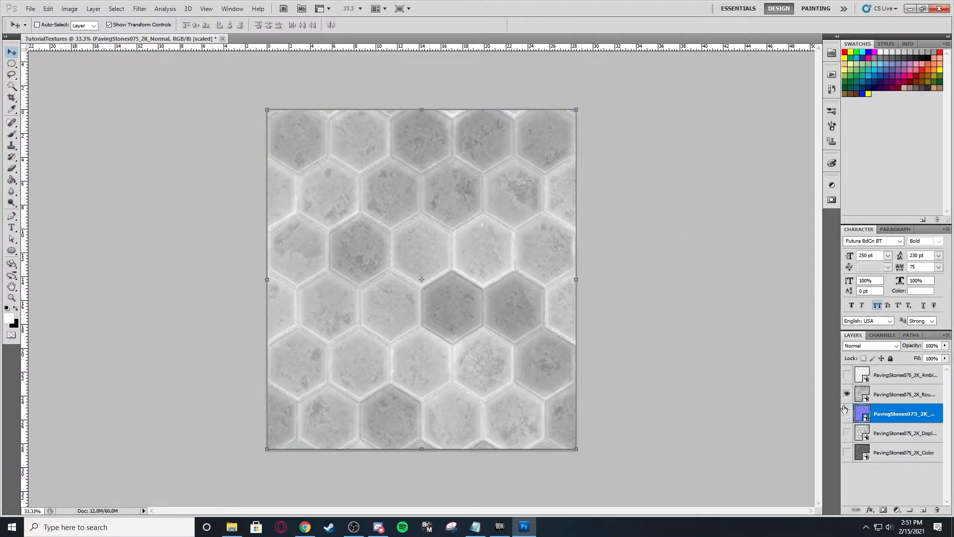
key("ctrl+shift+s")
left_click(483, 290)
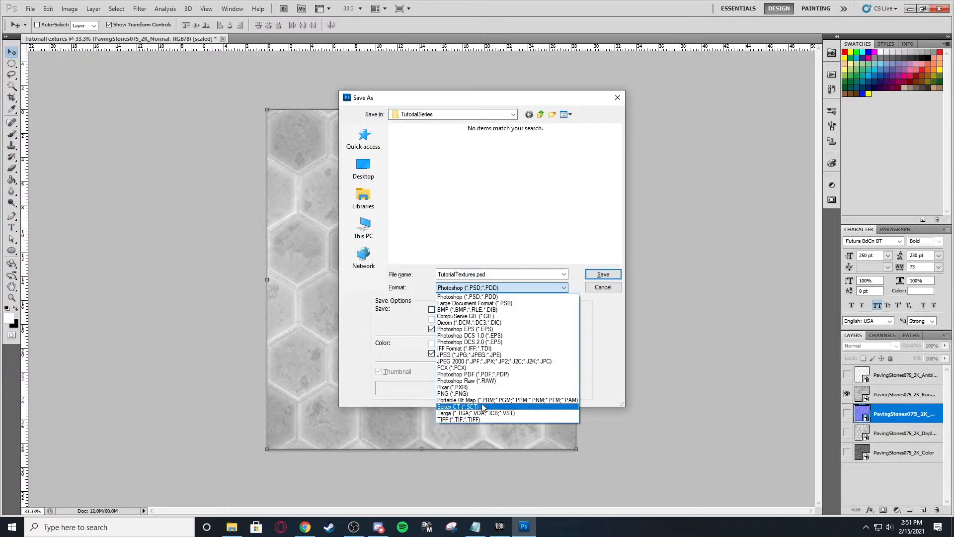
left_click(481, 408)
type("PavingStone075_R")
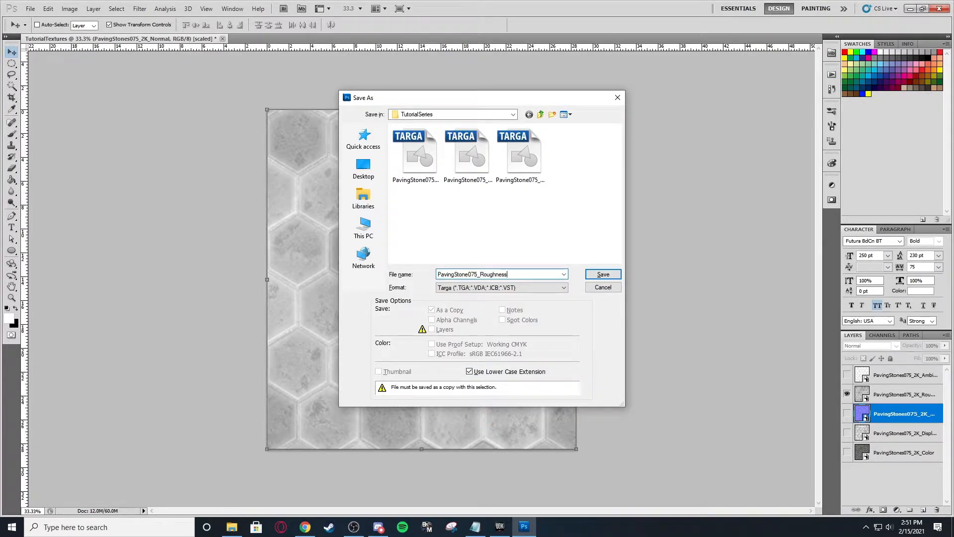
type("oughness")
key("Return")
key("Return")
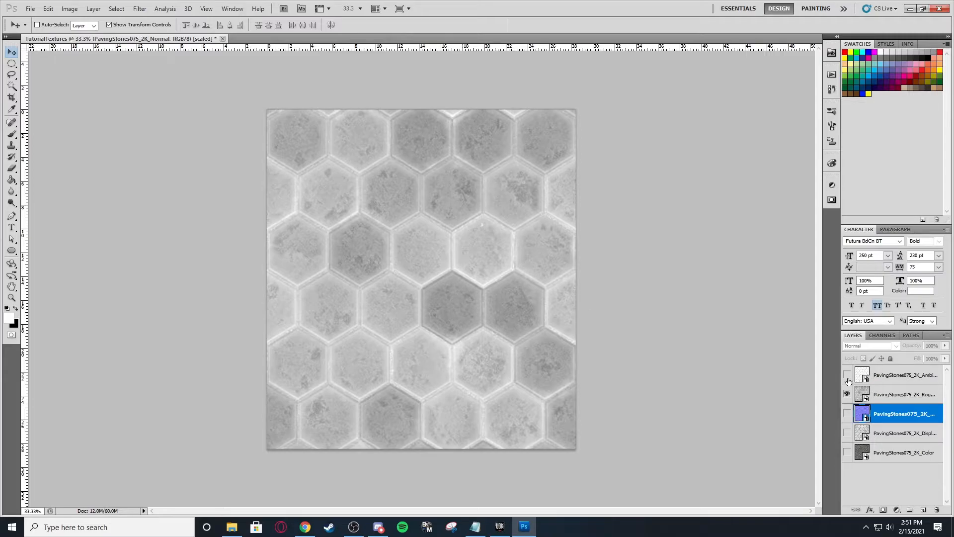
Show only the AmbientOcclusion layer and save it as a 32 bits/pixel Targa file named PavingStone075_AmbientOcclusion.
left_click(848, 376)
left_click(847, 396)
key("ctrl+shift+s")
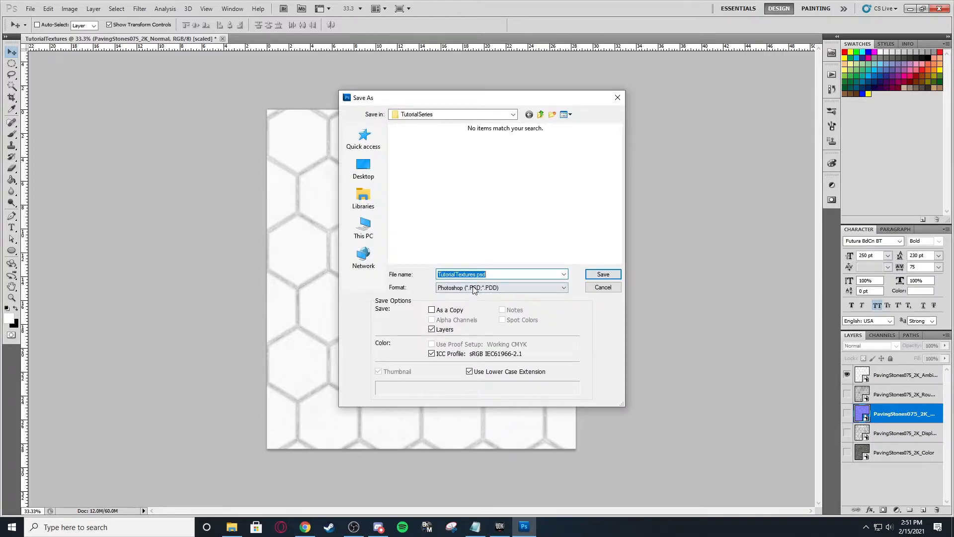
left_click(473, 289)
left_click(454, 419)
type("PavingStone075_")
key("Escape")
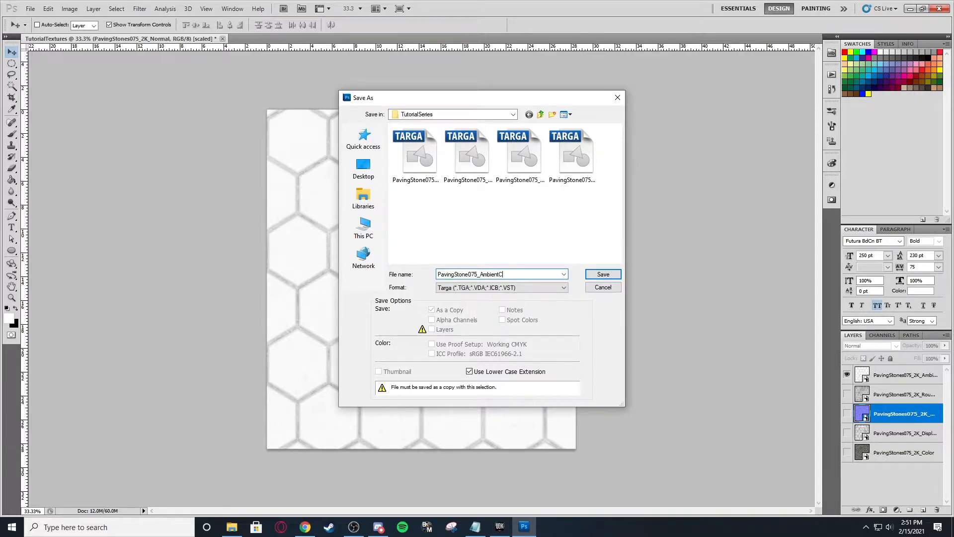
key("Return")
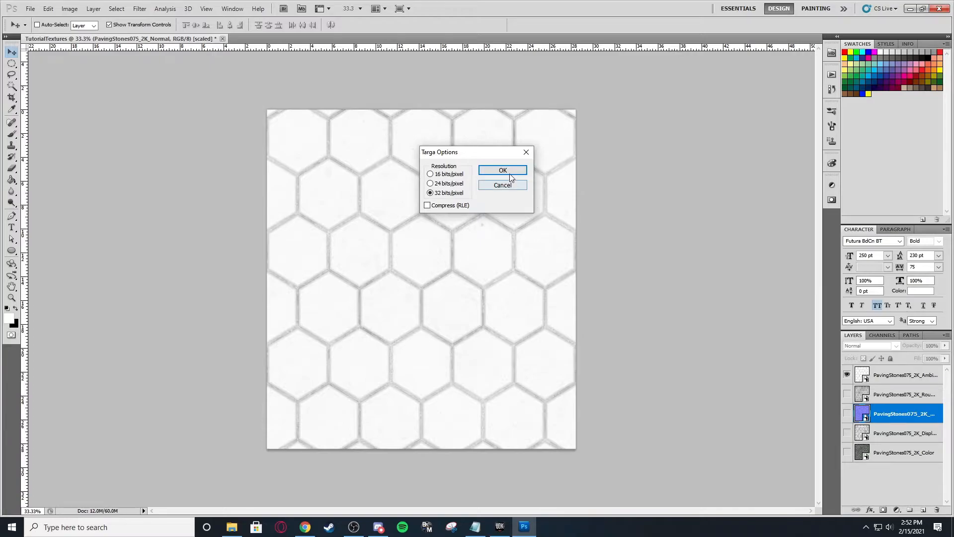
left_click(510, 169)
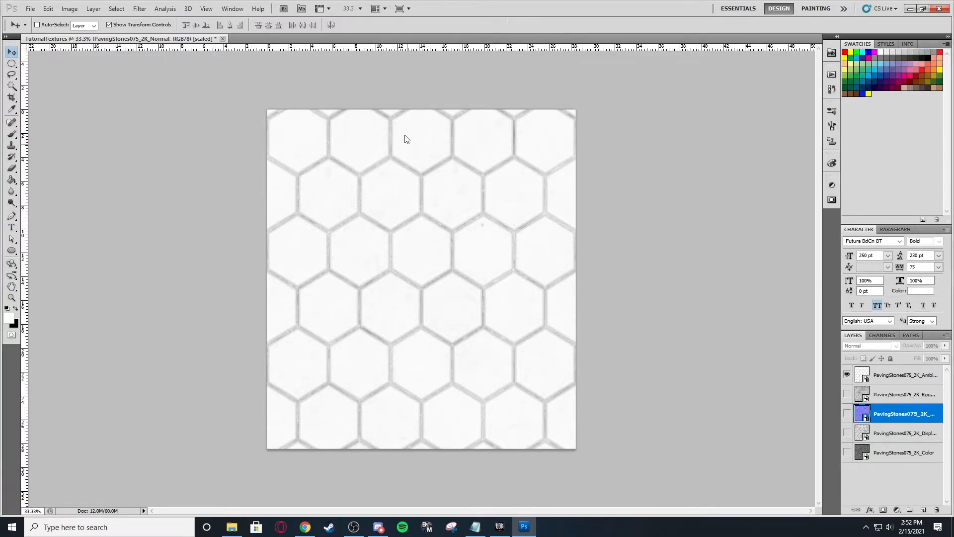
Save the layered document as TutorialTextures.psd in the TutorialSeries folder and close Photoshop.
key("ctrl+shift+s")
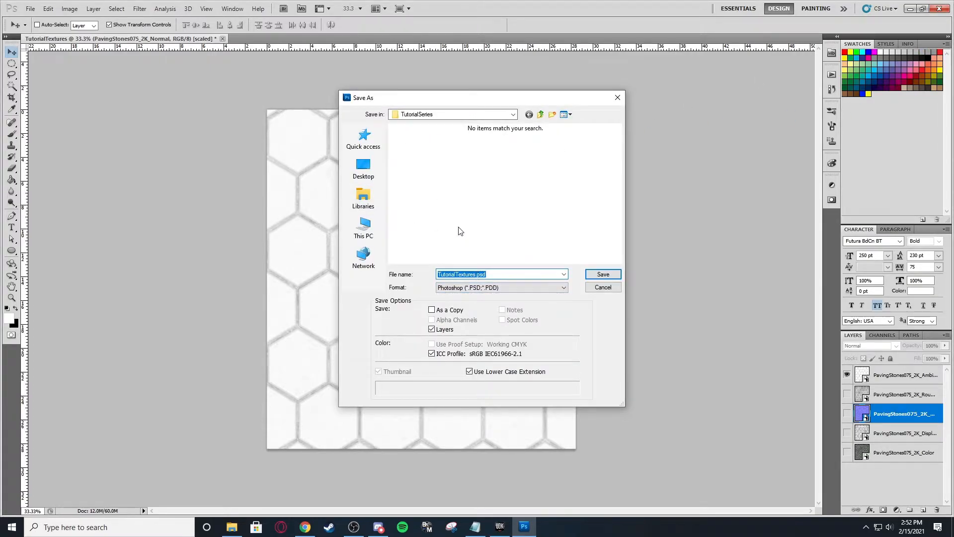
left_click(596, 275)
left_click(472, 136)
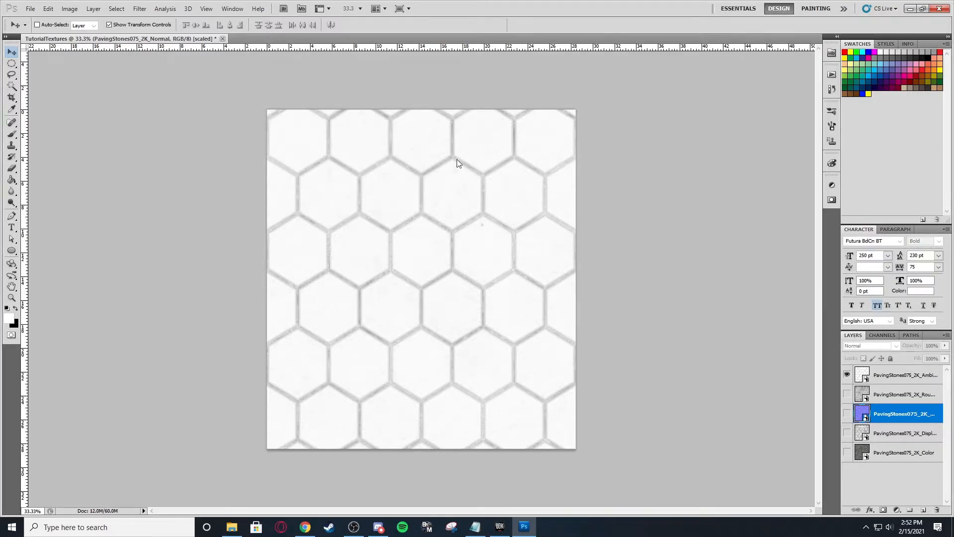
left_click(938, 8)
left_click(521, 278)
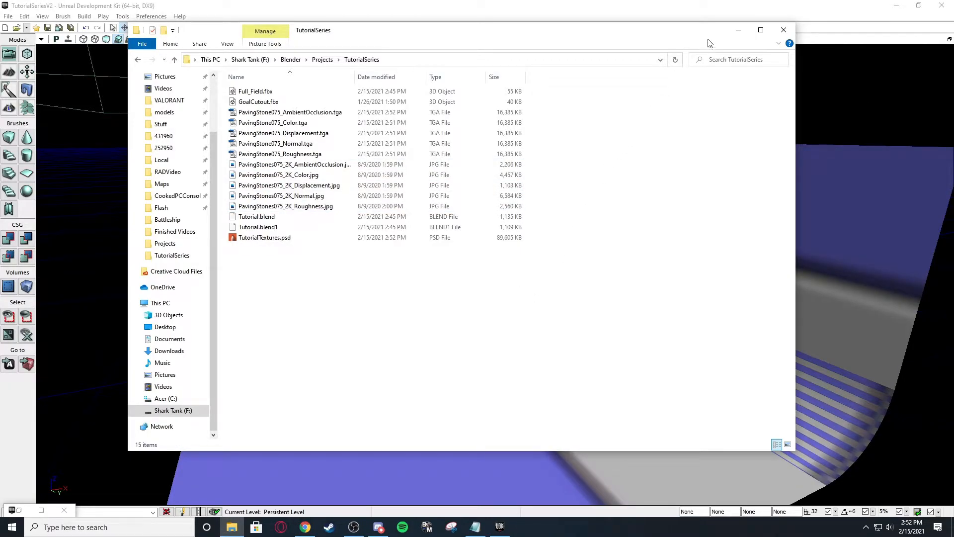
In Unreal Development Kit, import the five PavingStone075 Targa textures into the TutorialSeriesV2 package with the default import options.
left_click(739, 30)
left_click_drag(607, 125, 562, 214)
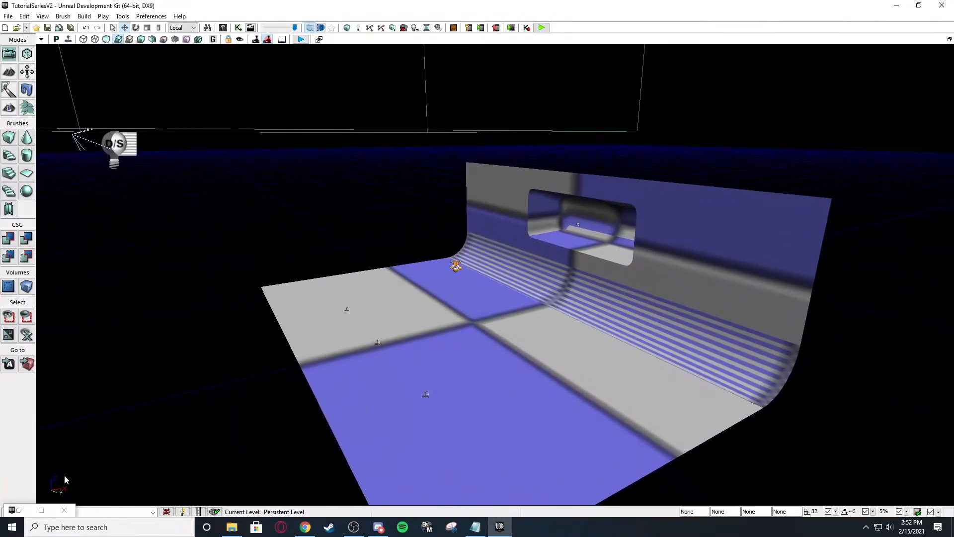
left_click(41, 510)
right_click(377, 343)
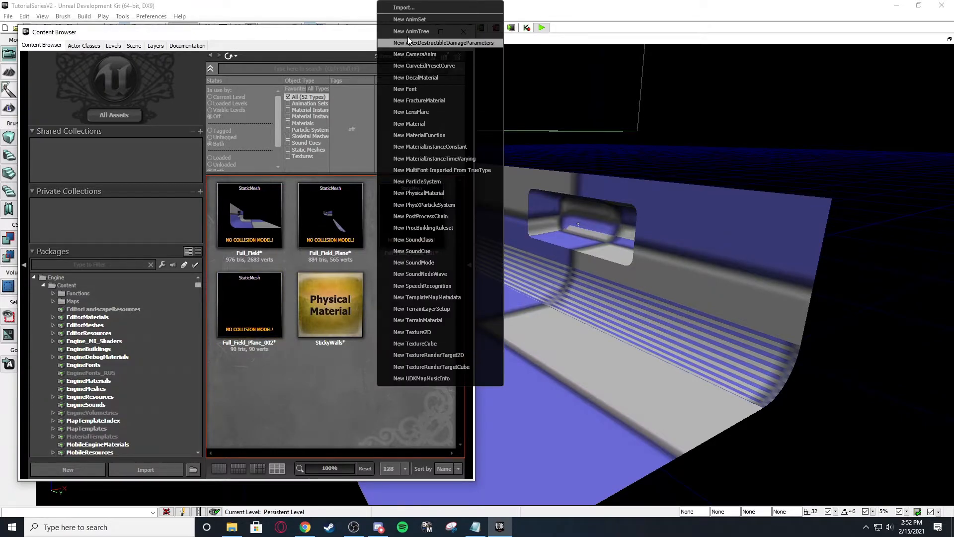
left_click(404, 8)
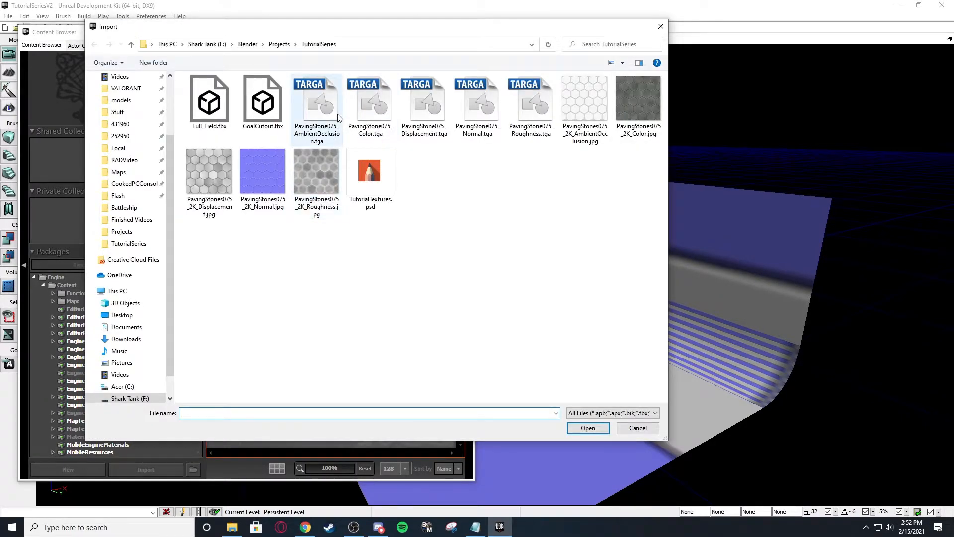
left_click(330, 111)
left_click(531, 105, "shift")
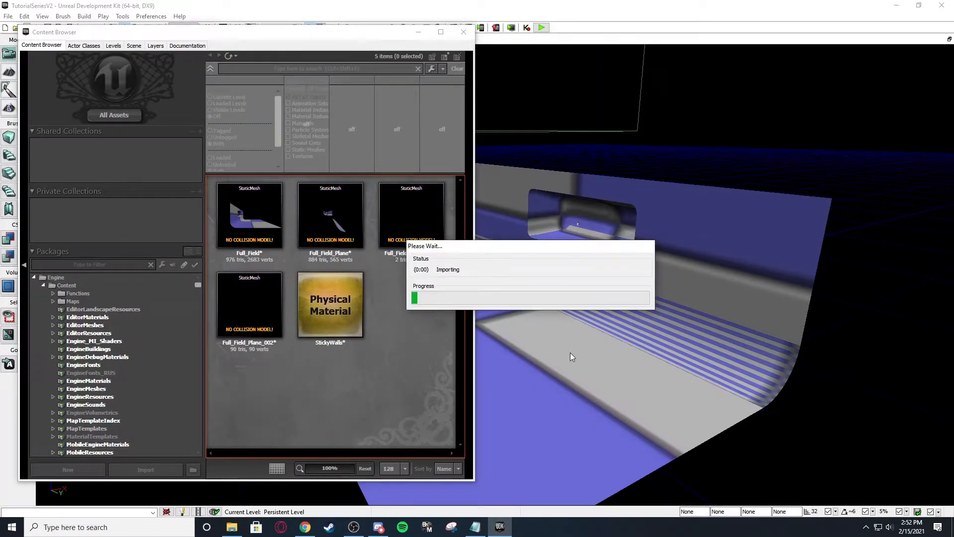
left_click(610, 233)
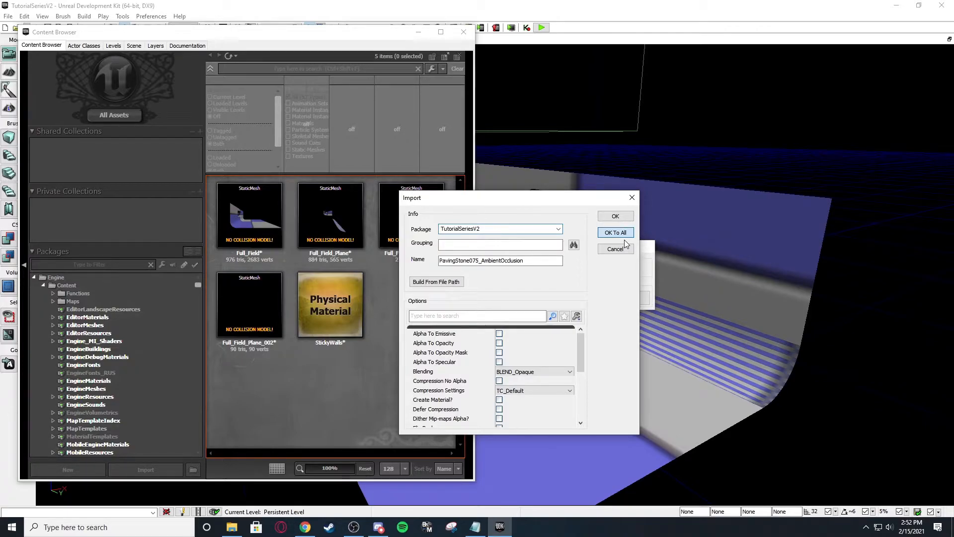
left_click(624, 236)
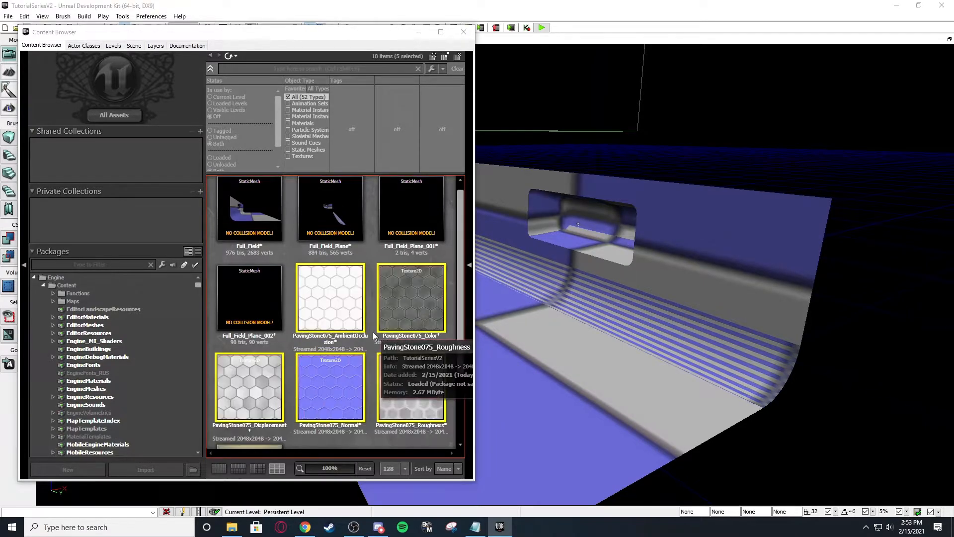
scroll(371, 312, "down", 1)
scroll(371, 322, "down", 1)
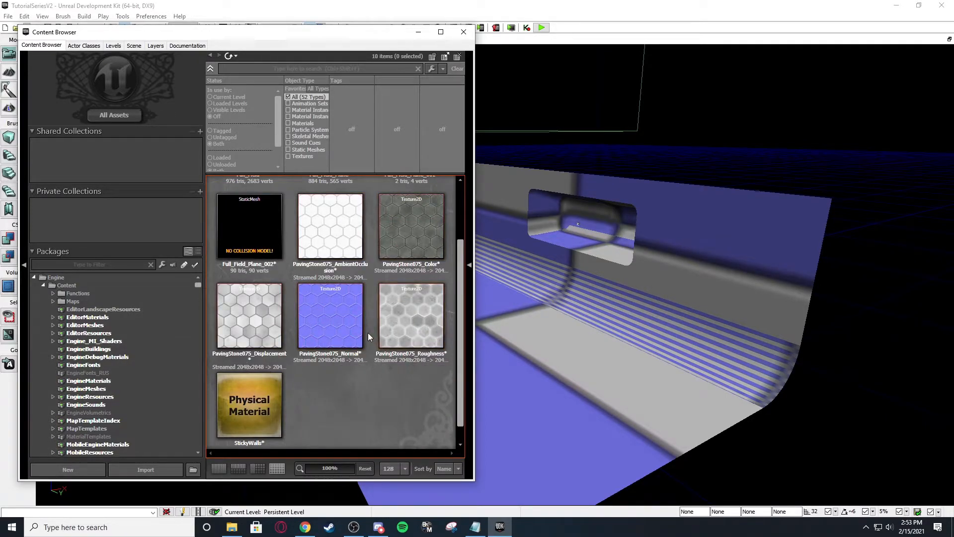
Find and select the TexturePaint_2Tex_Color material in the EngineDebugMaterials package.
scroll(154, 321, "down", 3)
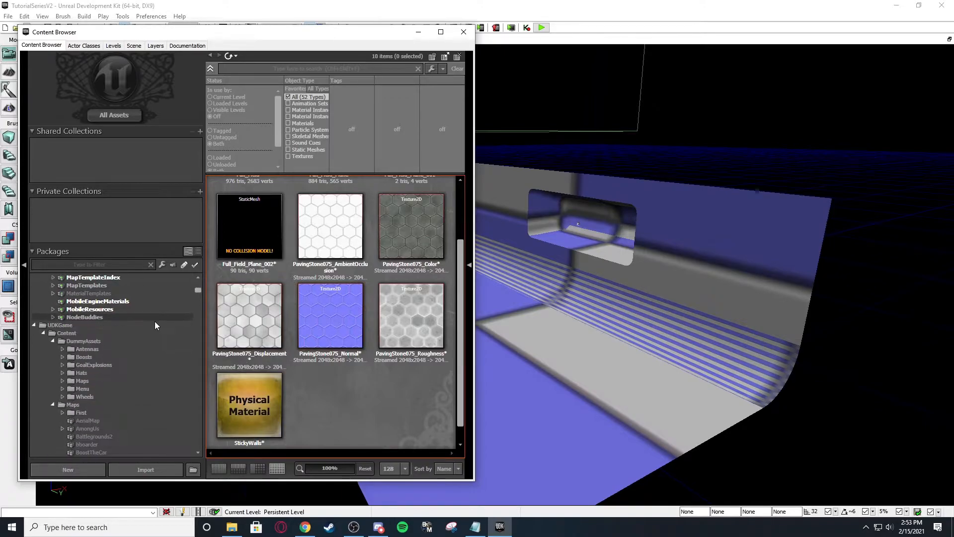
scroll(147, 331, "up", 3)
left_click(141, 341)
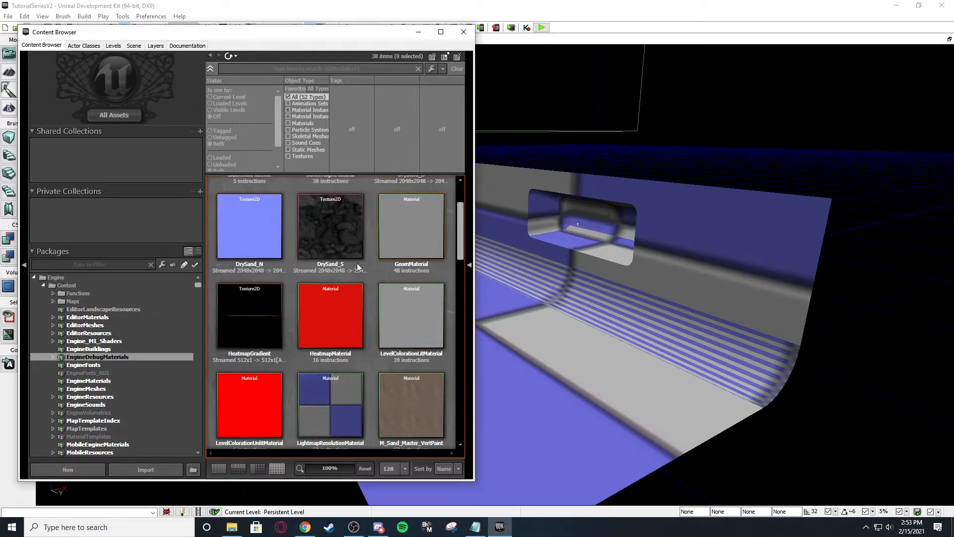
scroll(427, 338, "down", 10)
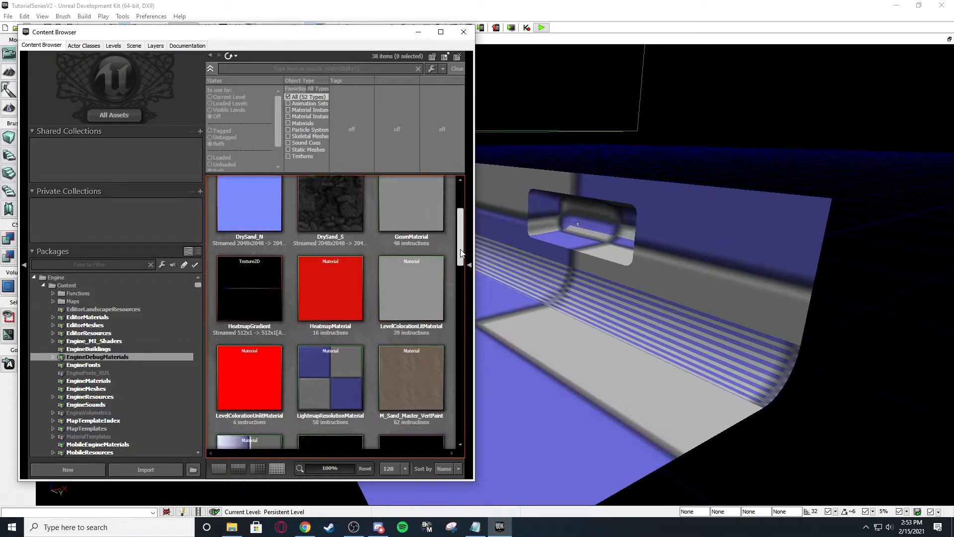
scroll(438, 346, "down", 4)
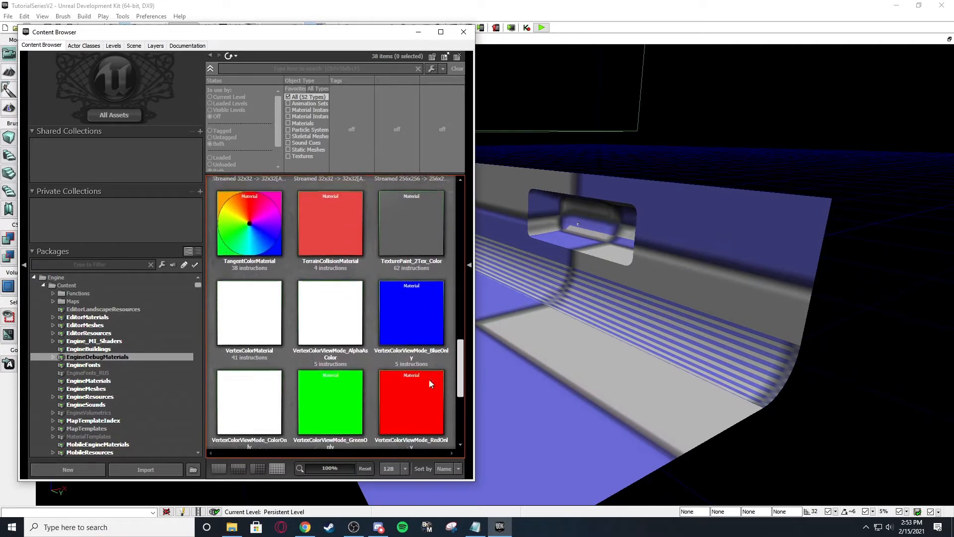
left_click(413, 217)
Create a constant material instance of TexturePaint_2Tex_Color named PavingStone075_MIC in the TutorialSeriesV2 package.
right_click(413, 213)
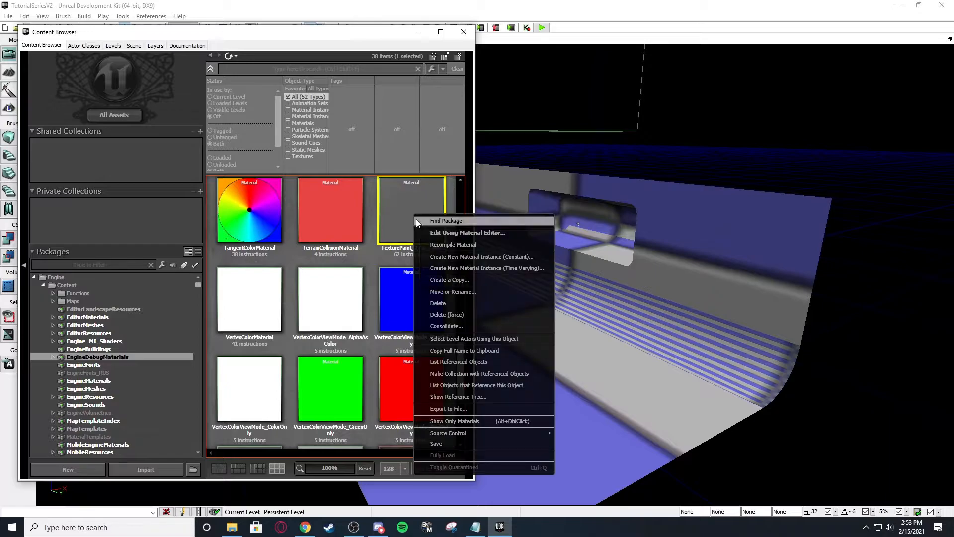
left_click(402, 242)
left_click(415, 220)
right_click(405, 207)
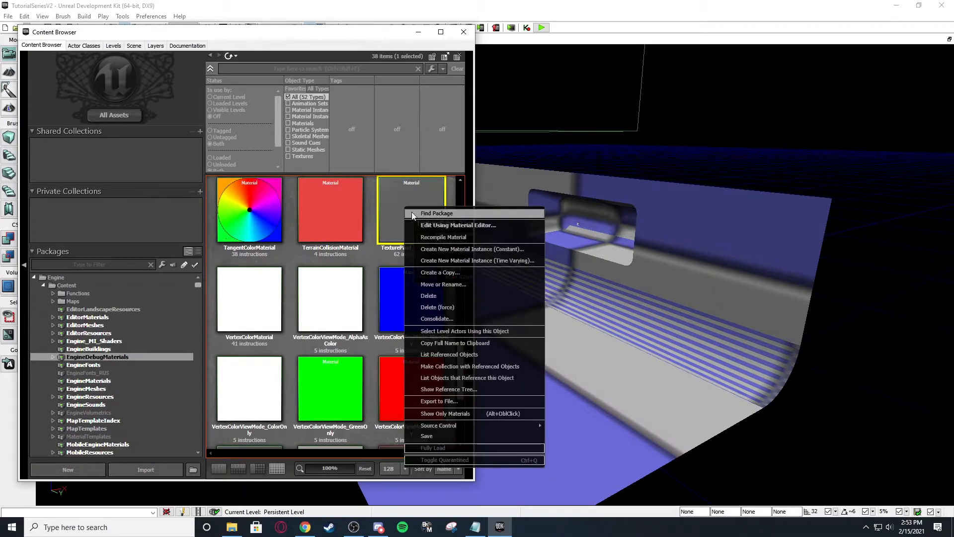
left_click(473, 253)
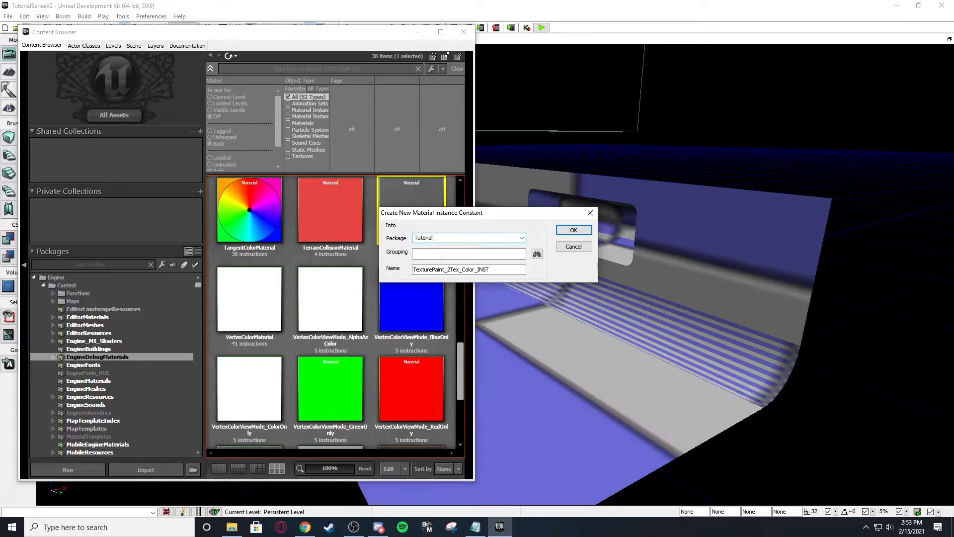
double_click(499, 269)
type("PavingStone075_")
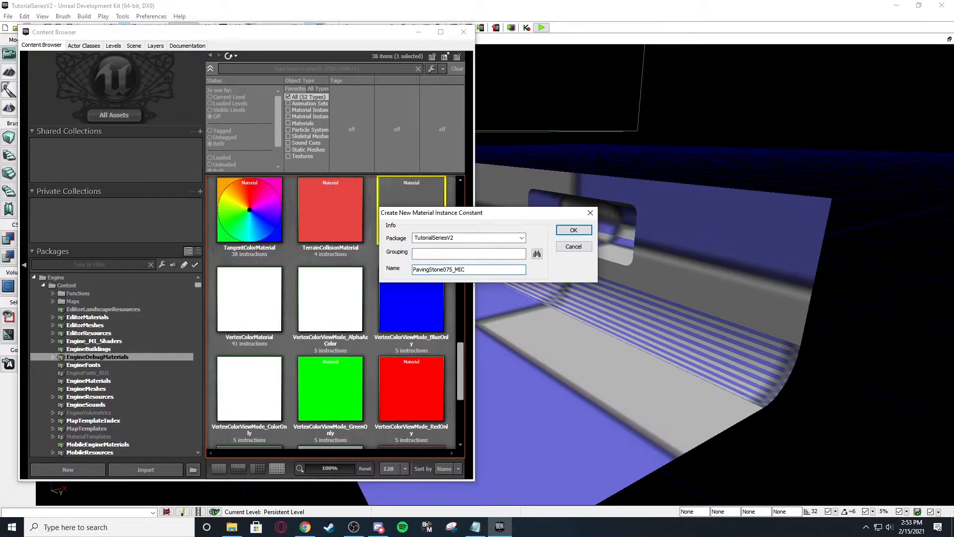
key("Return")
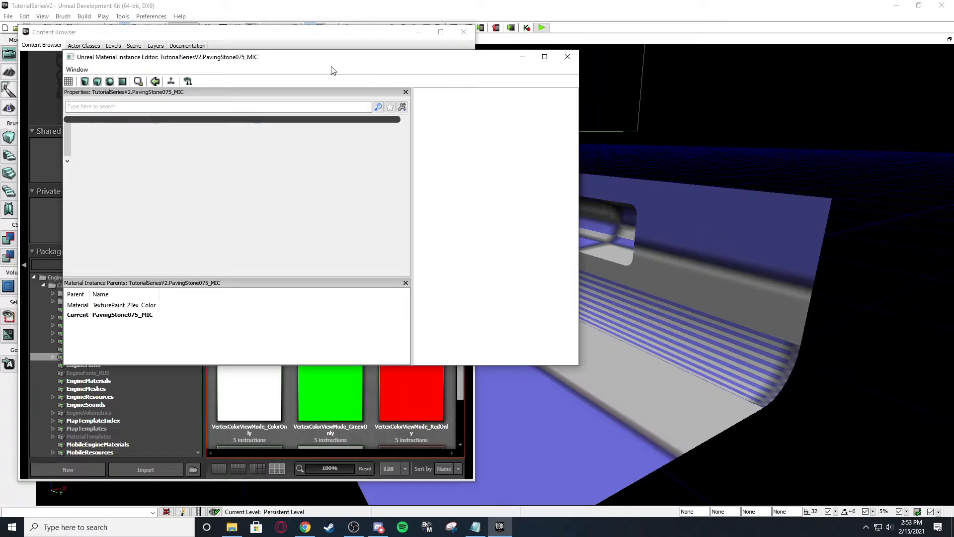
Override the Normal texture parameter of PavingStone075_MIC with the PavingStone075_Normal texture and inspect it on the preview sphere.
left_click_drag(320, 60, 705, 114)
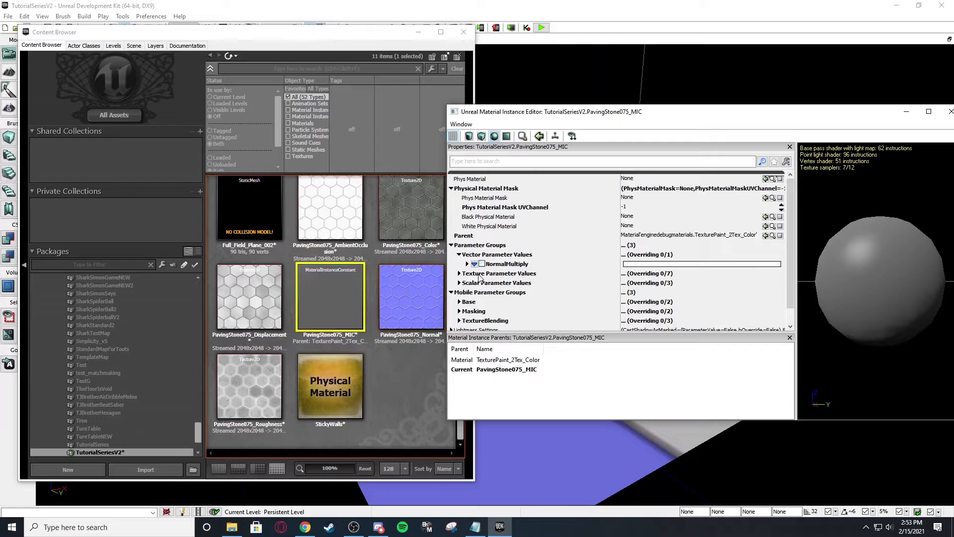
double_click(479, 276)
double_click(478, 257)
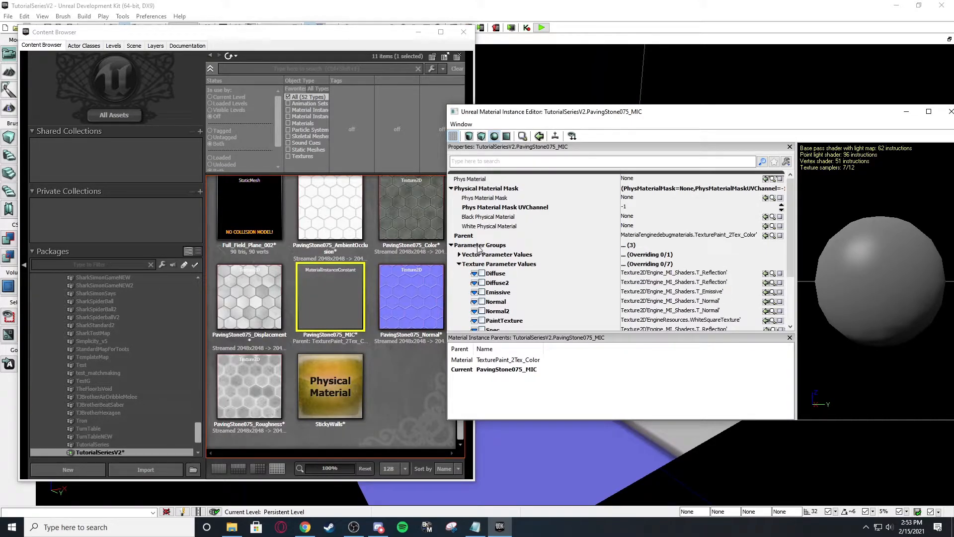
scroll(508, 271, "down", 2)
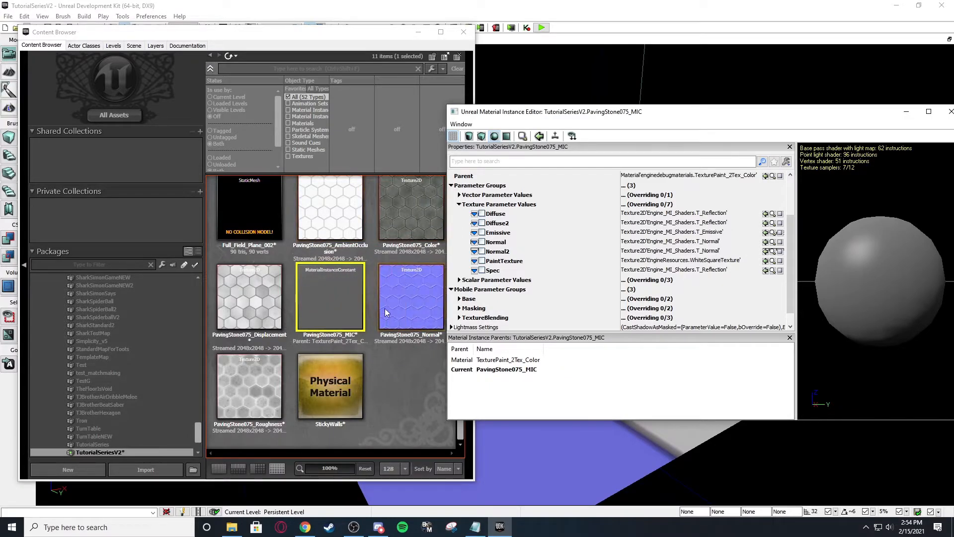
left_click(397, 291)
left_click(572, 113)
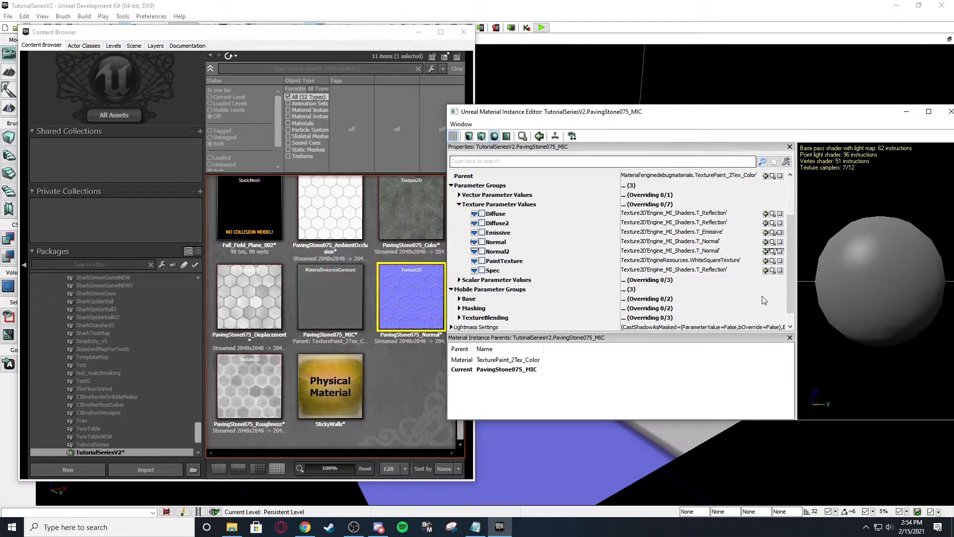
left_click(482, 242)
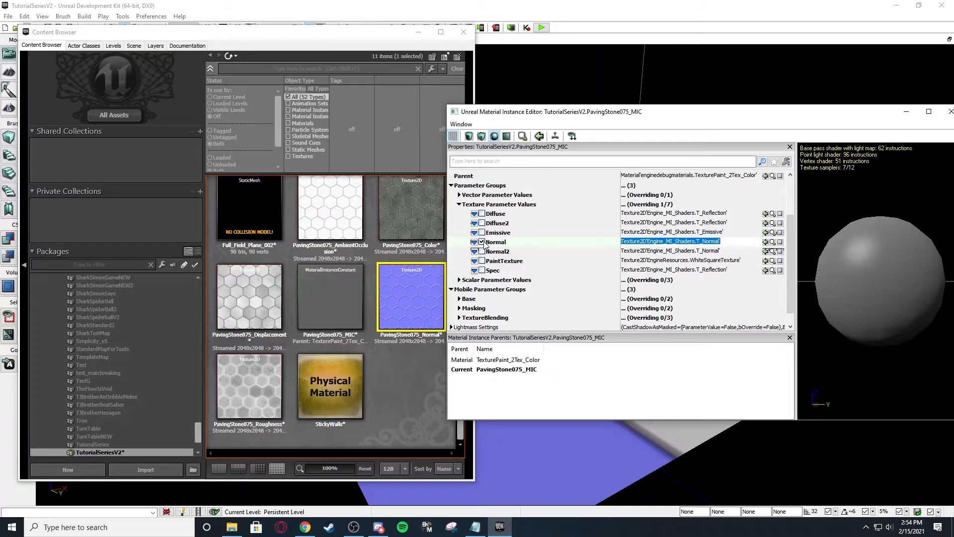
left_click(766, 242)
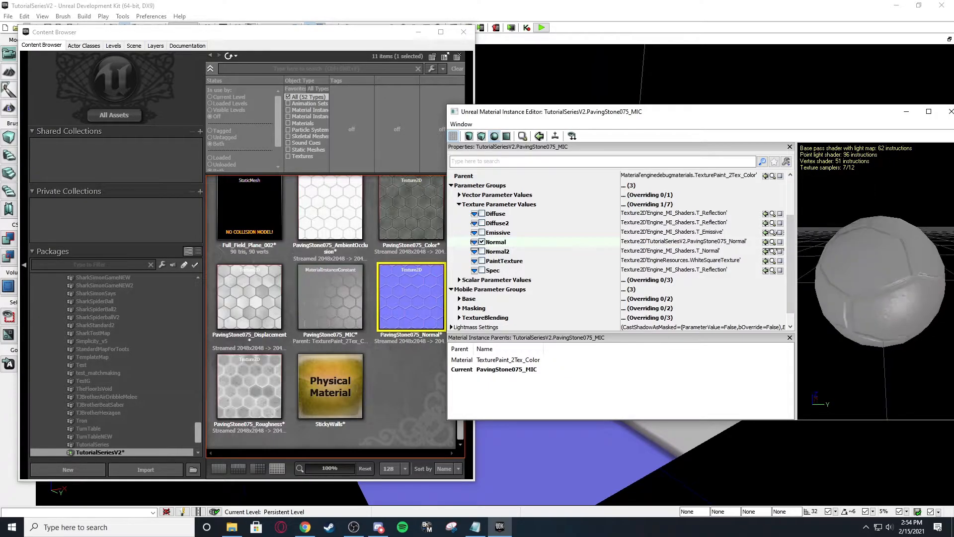
left_click_drag(875, 278, 868, 264)
left_click_drag(861, 223, 496, 298)
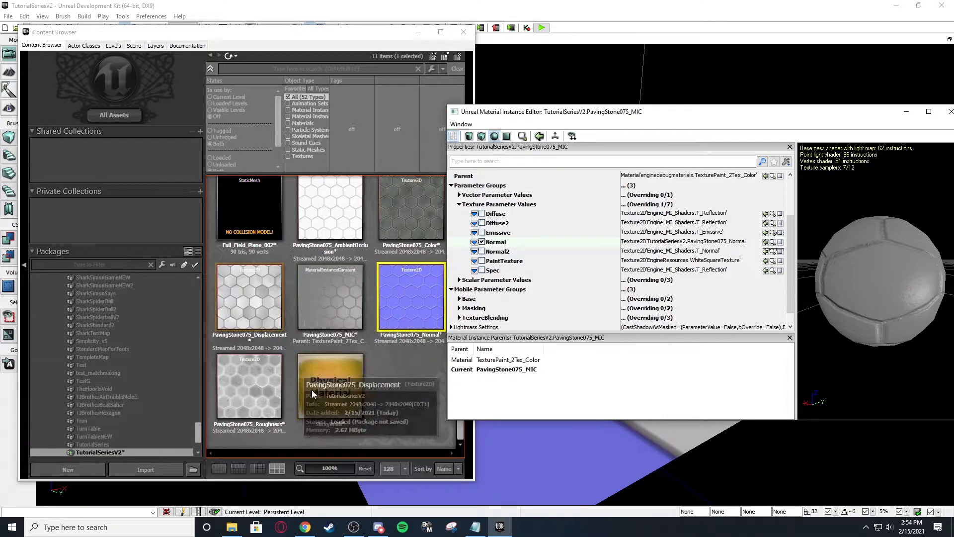
Override the instance's PaintTexture parameter with PavingStone075_Color and its Diffuse parameter with PavingStone075_Displacement.
left_click(411, 208)
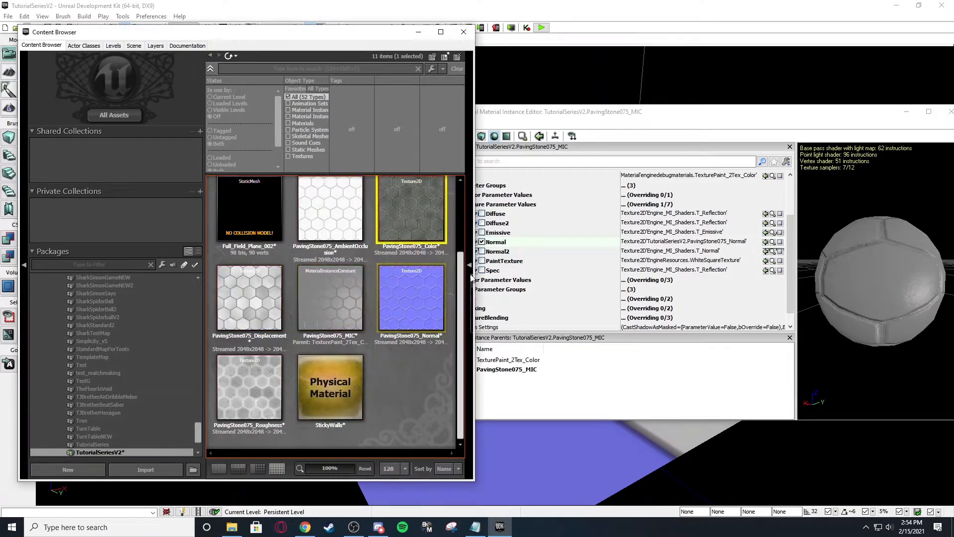
left_click(482, 260)
left_click(766, 260)
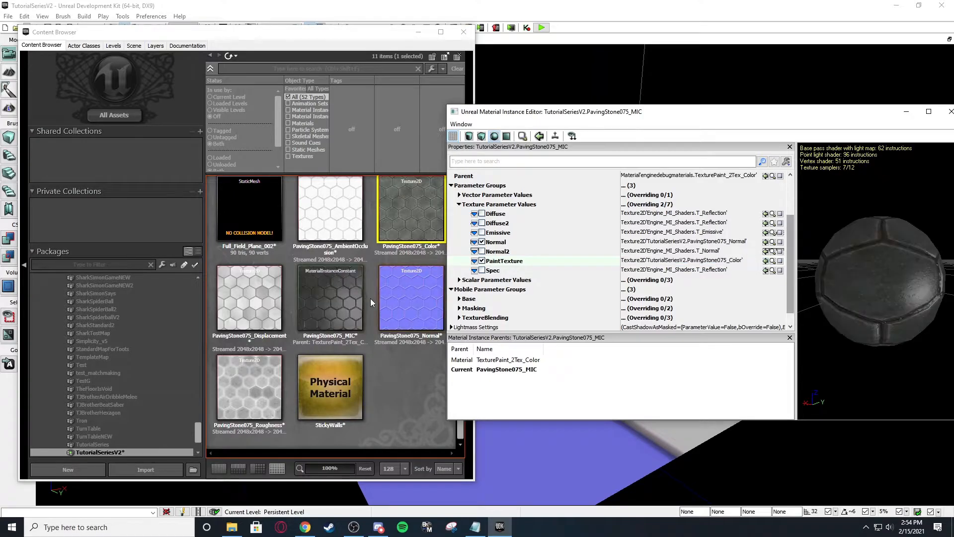
left_click(249, 298)
left_click(765, 214)
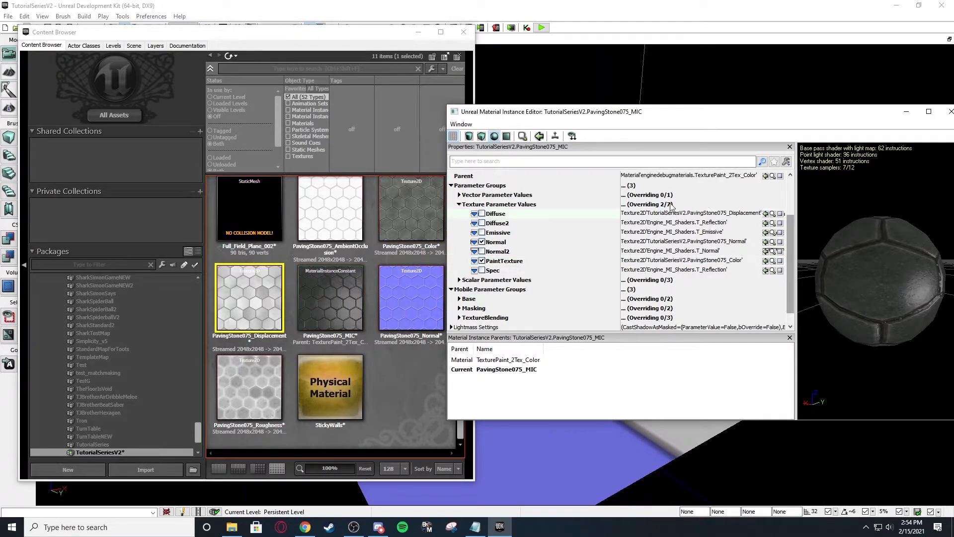
left_click(482, 213)
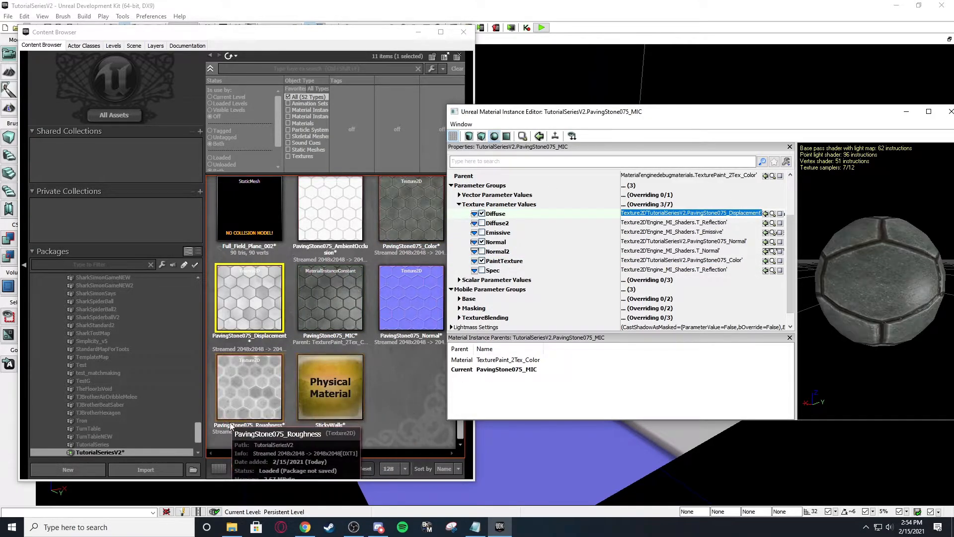
Override the instance's Spec parameter with PavingStone075_Roughness and close the material instance editor.
left_click(258, 417)
left_click(695, 269)
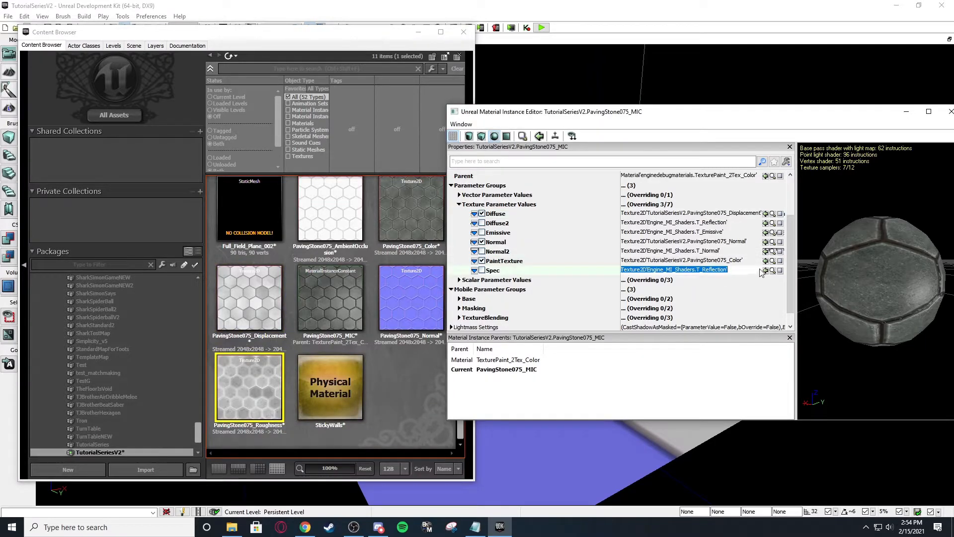
left_click(766, 270)
left_click(482, 270)
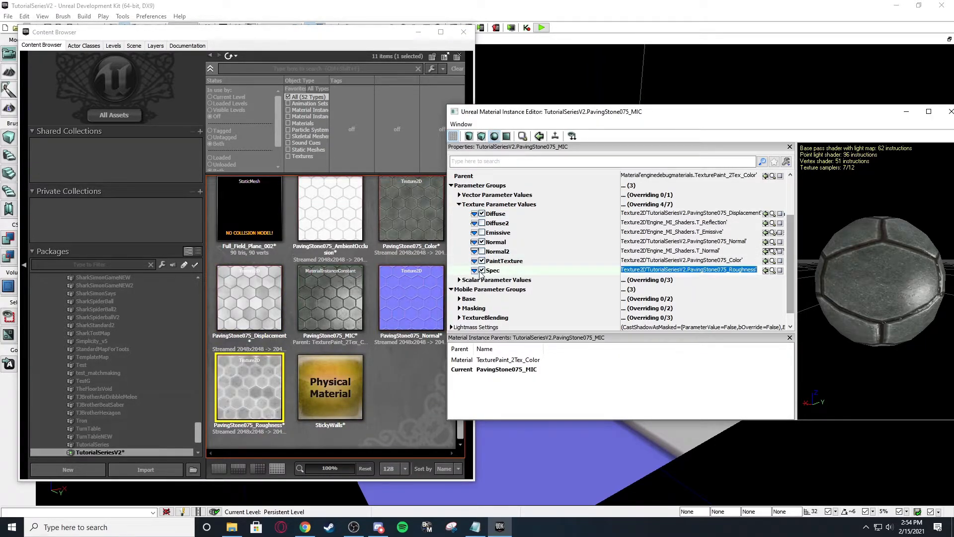
left_click(413, 379)
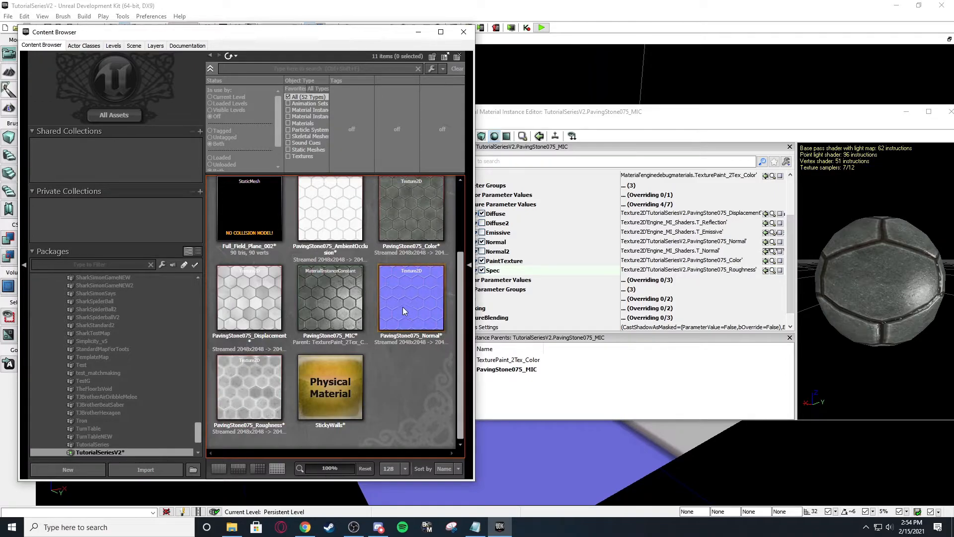
left_click(358, 230)
left_click(514, 252)
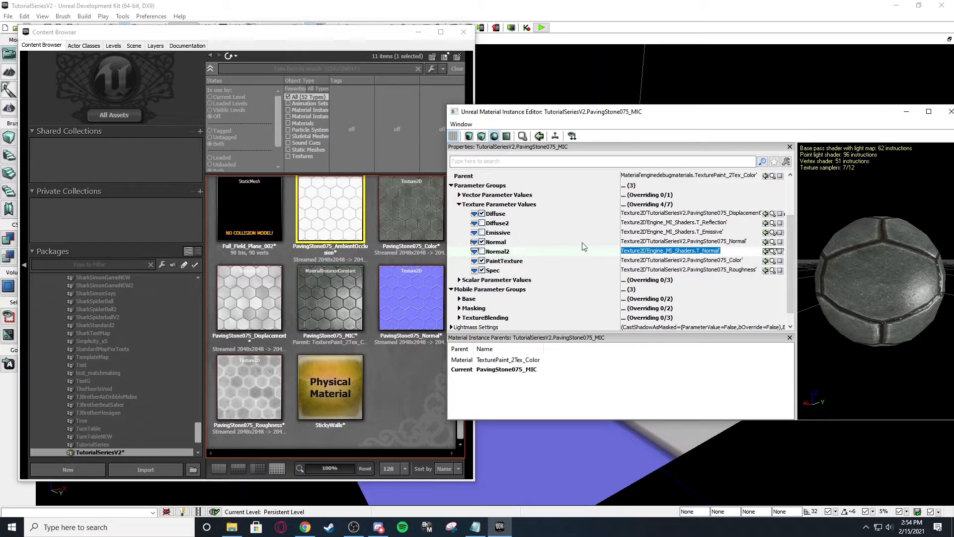
left_click_drag(637, 113, 522, 128)
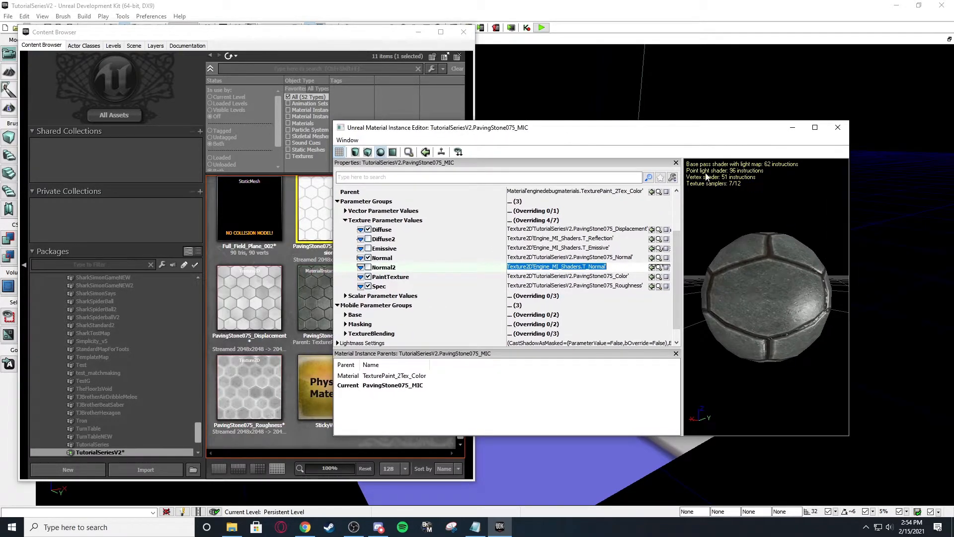
left_click(838, 128)
Apply PavingStone075_MIC to the field's floor mesh, minimize the Content Browser and inspect the tiling on the floor.
right_click_drag(825, 174, 561, 246)
left_click(322, 287)
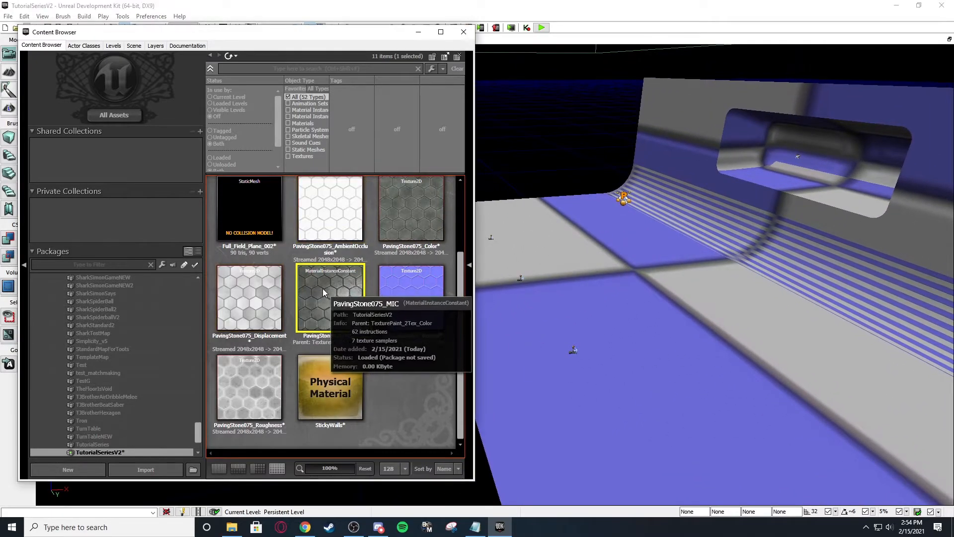
left_click_drag(323, 288, 589, 300)
mouse_move(586, 295)
right_mouse_down()
mouse_move(626, 279)
mouse_move(631, 343)
mouse_move(641, 331)
mouse_move(632, 301)
mouse_move(661, 268)
mouse_move(582, 302)
right_mouse_up()
left_click(418, 31)
right_click_drag(448, 199, 551, 238)
right_click_drag(495, 275, 478, 206)
right_click_drag(420, 313, 436, 343)
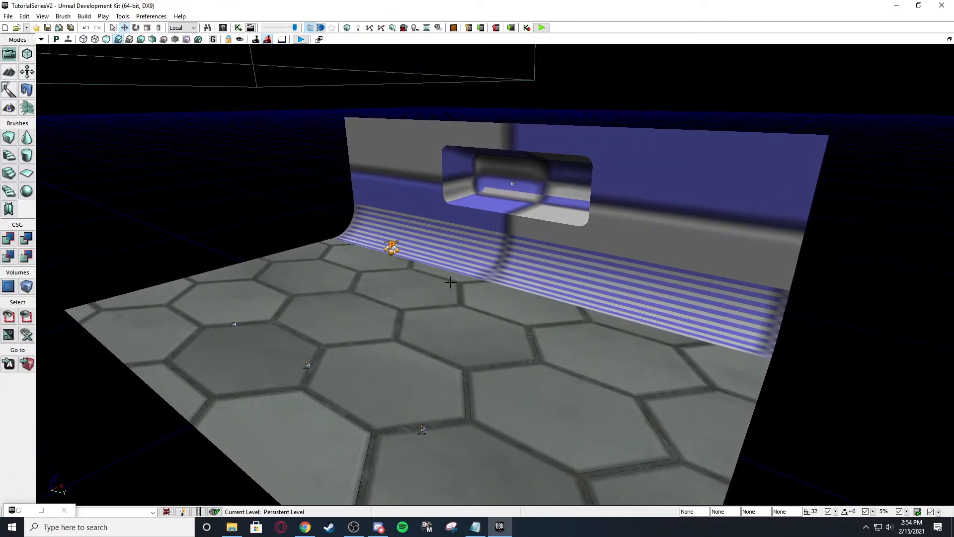
Switch to Blender, open the recent file Tutorial.blend and enter Edit Mode on the floor plane.
left_click(166, 526)
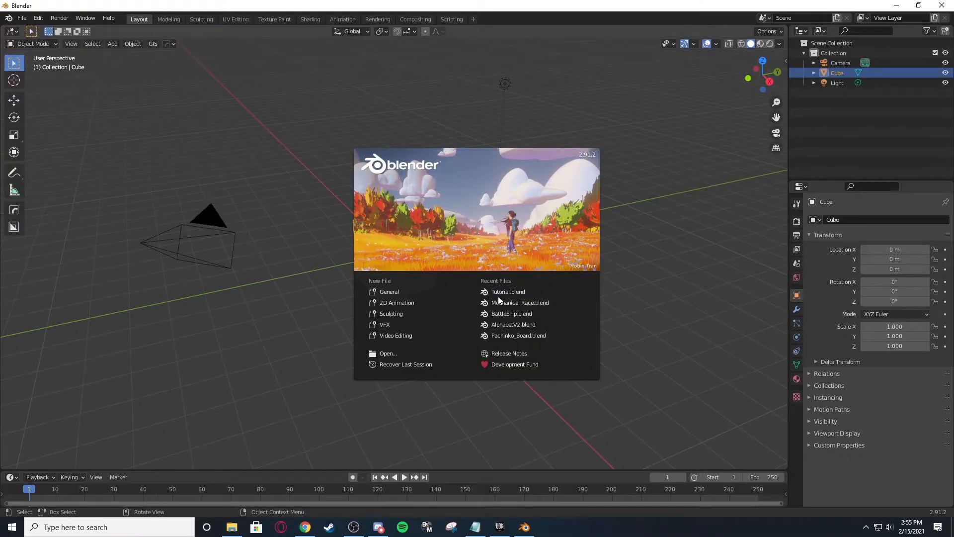
left_click(498, 292)
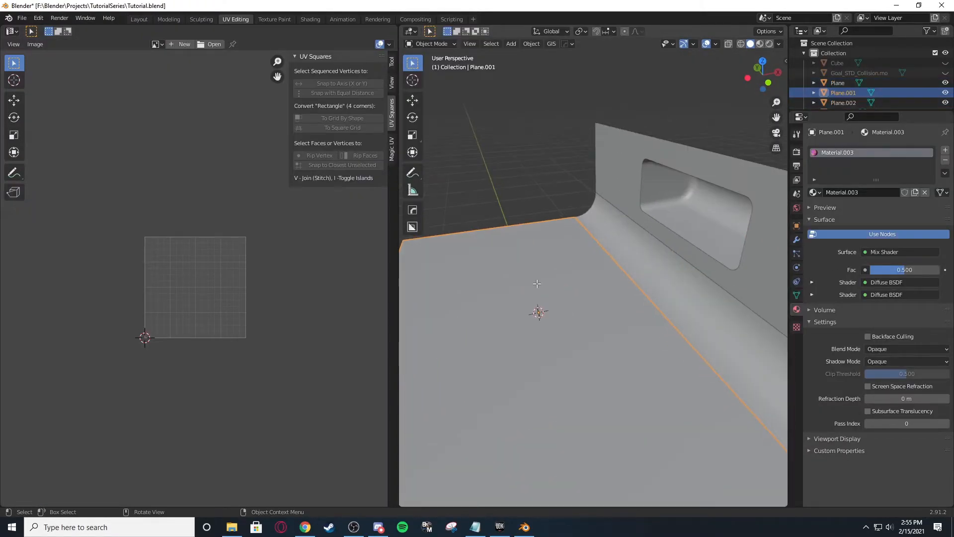
scroll(534, 285, "down", 5)
key("Tab")
middle_click_drag(624, 271, 588, 269)
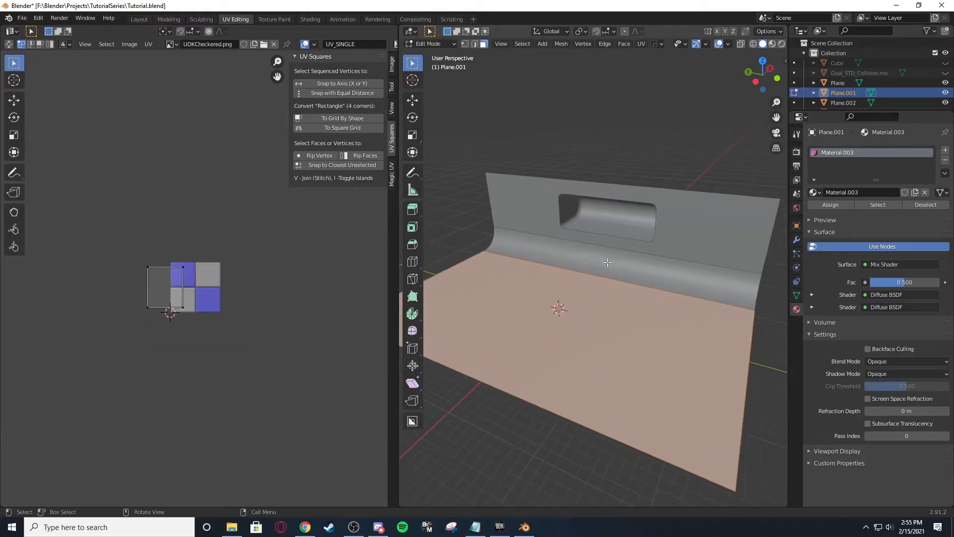
Unwrap the floor plane with Cube Projection and select all of its UVs.
key("u")
left_click(599, 250)
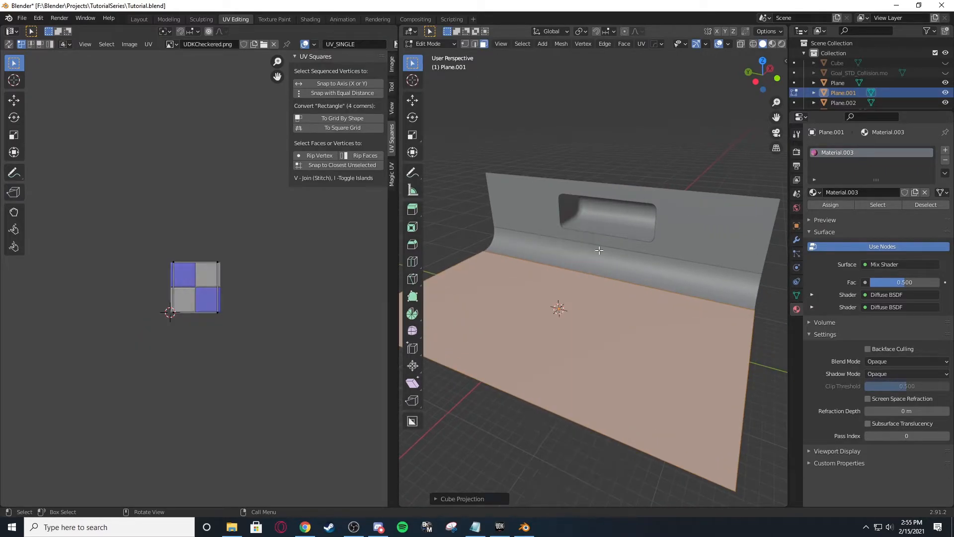
key("a")
key("s")
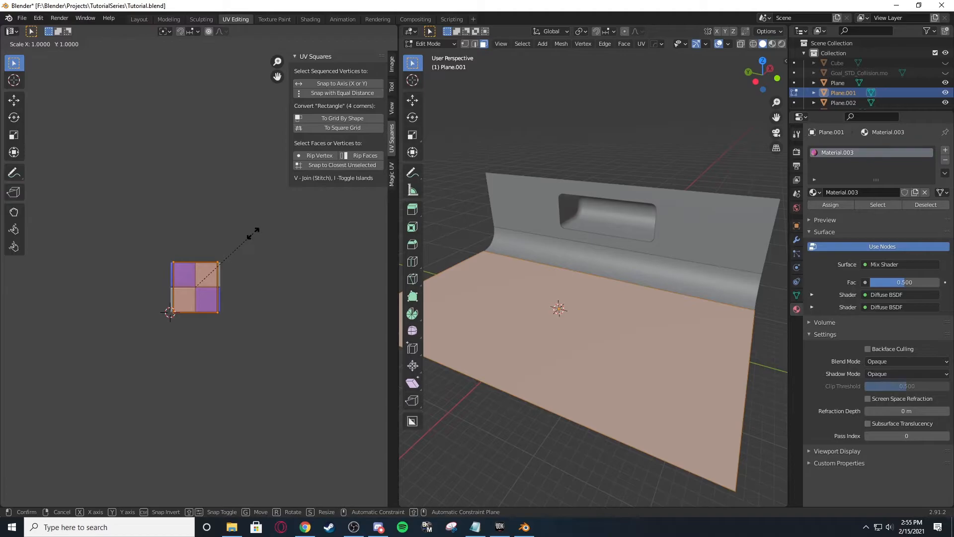
left_click(253, 234)
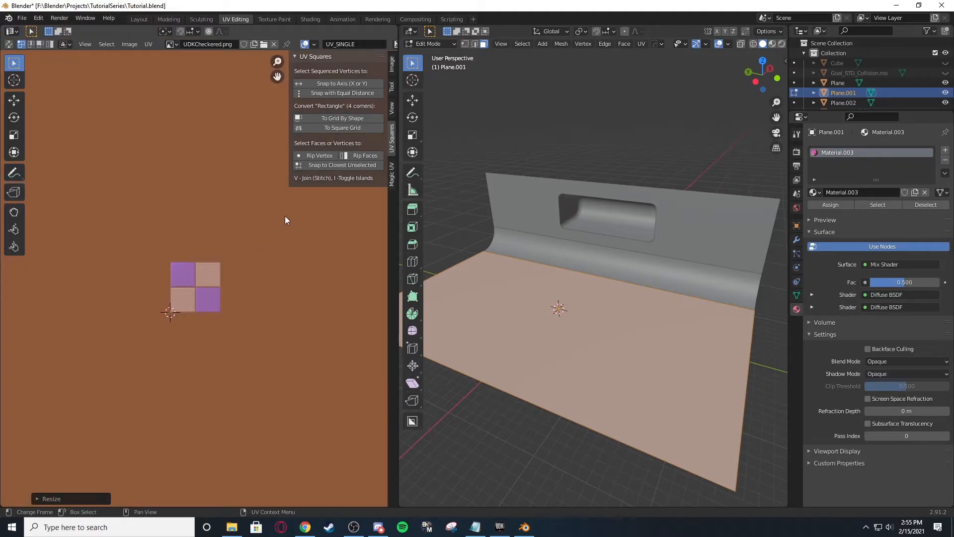
key("ctrl+z")
Scale the floor's UVs uniformly in the UV Editor and return to Object Mode.
key("s")
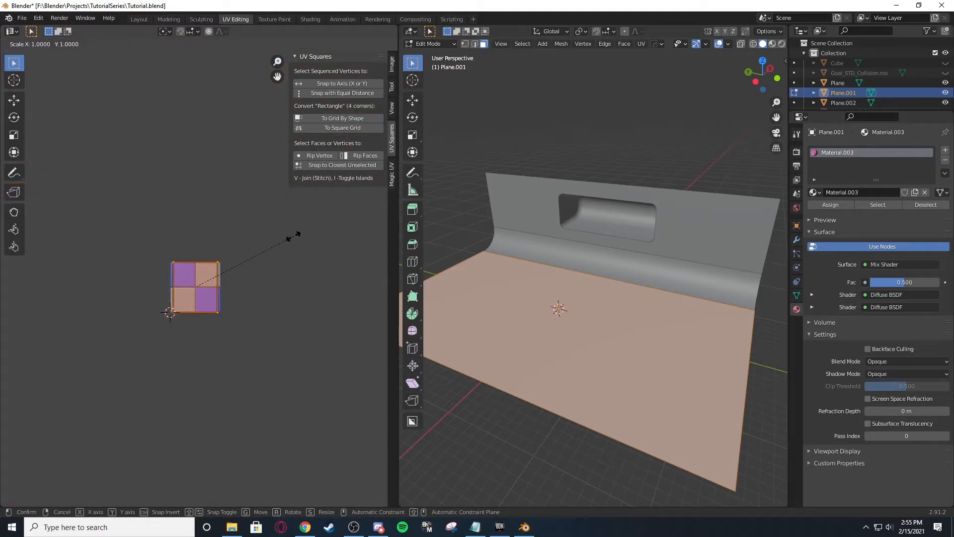
left_click(293, 236)
key("Tab")
Select all the field planes and export them over Full_Field.fbx using the Udk export preset.
key("ctrl+a")
scroll(615, 189, "down", 4)
left_click(600, 138)
key("a")
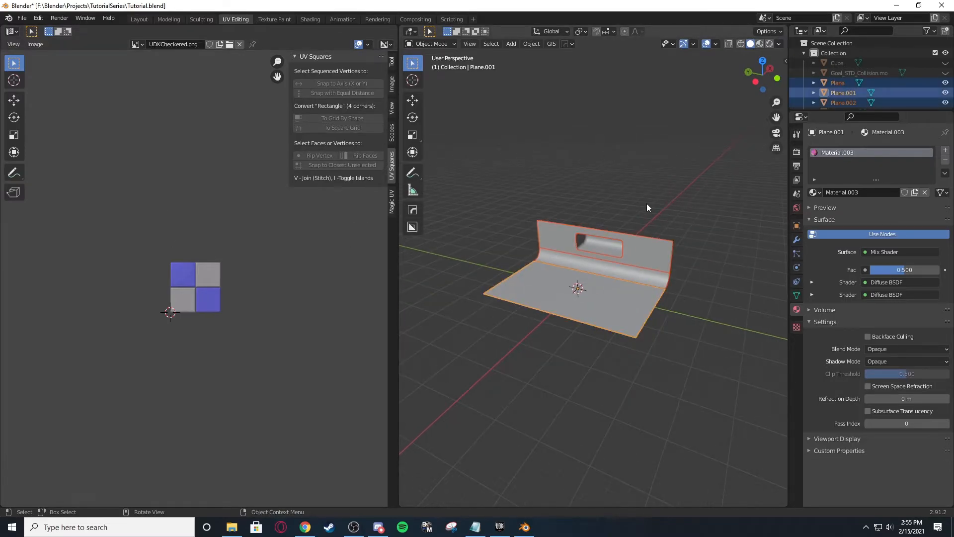
scroll(646, 204, "up", 3)
key("q")
mouse_move(576, 436)
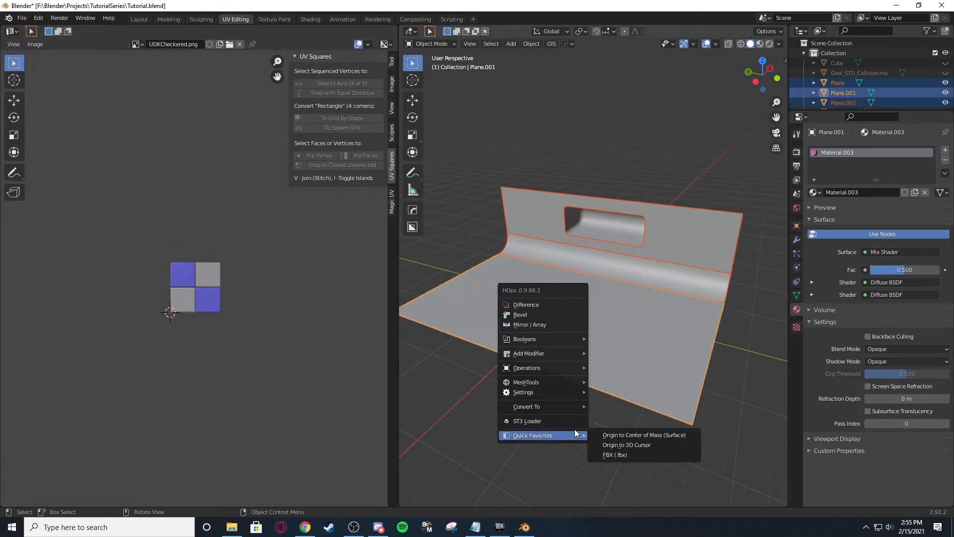
left_click(610, 455)
left_click(402, 152)
left_click(643, 144)
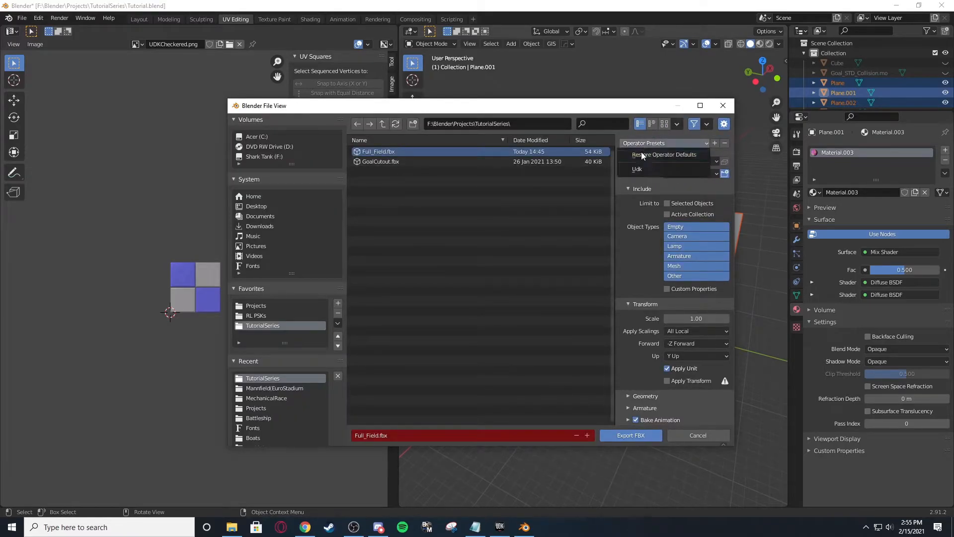
left_click(637, 169)
left_click(631, 435)
Quit Blender, saving the changes to the Tutorial file.
key("ctrl+q")
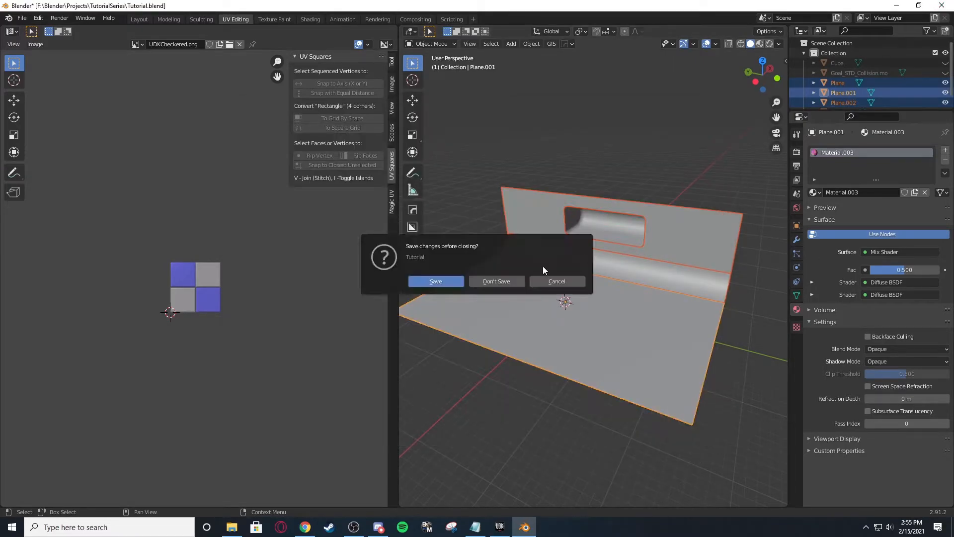
left_click(428, 282)
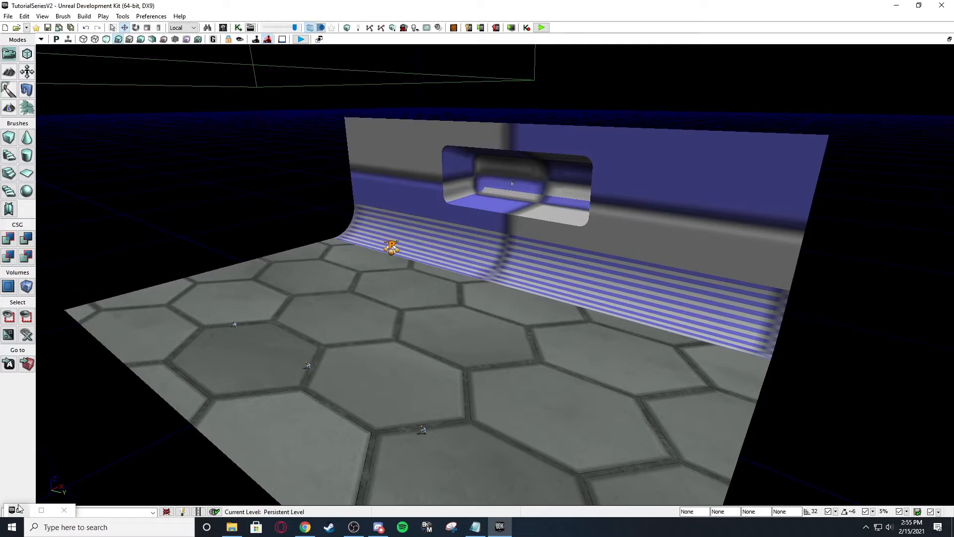
Reimport Full_Field.fbx into the TutorialSeriesV2 package and minimize the Content Browser.
left_click(18, 507)
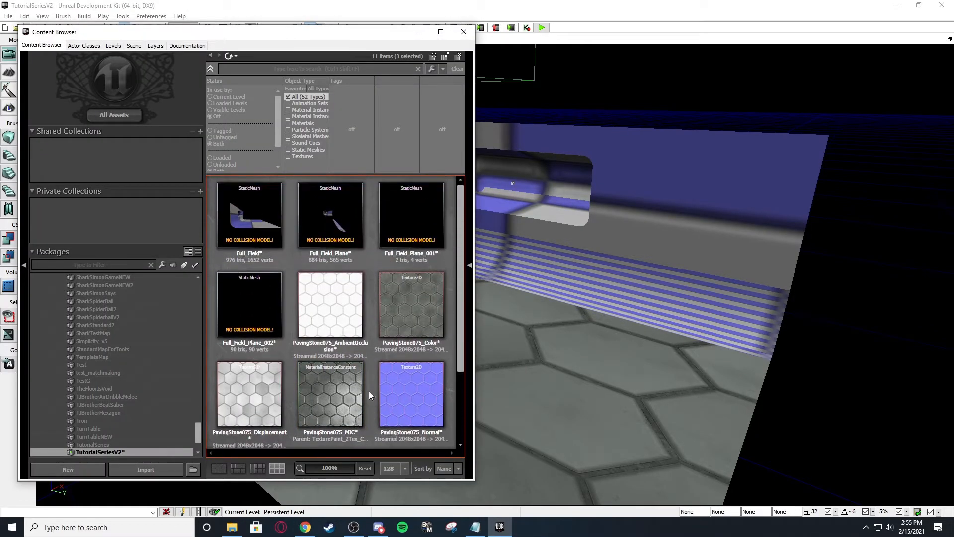
right_click(369, 401)
left_click(422, 7)
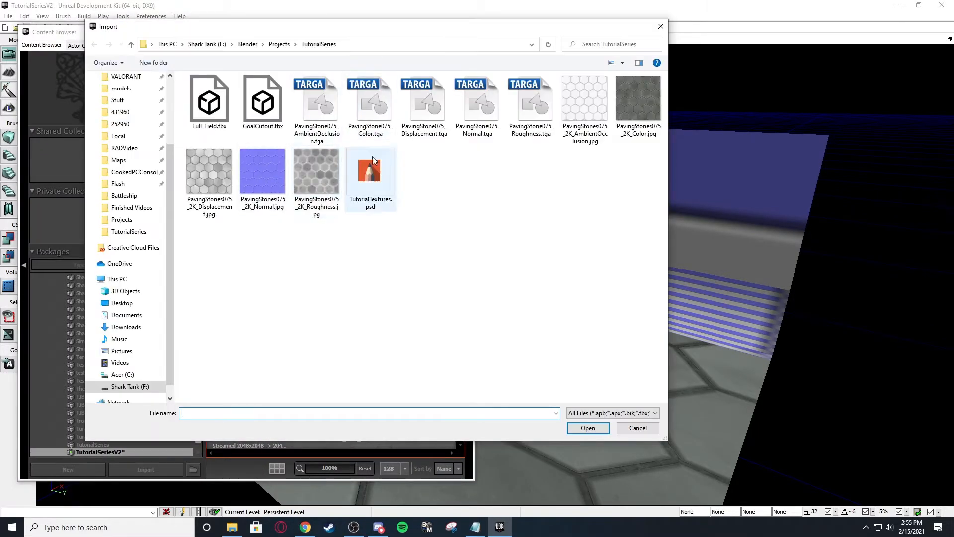
left_click(227, 108)
left_click(589, 427)
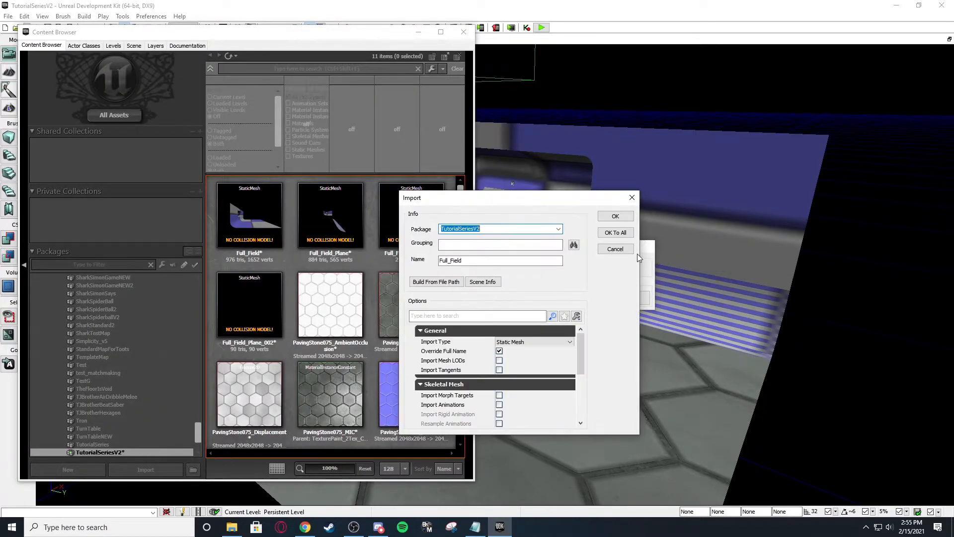
left_click(615, 233)
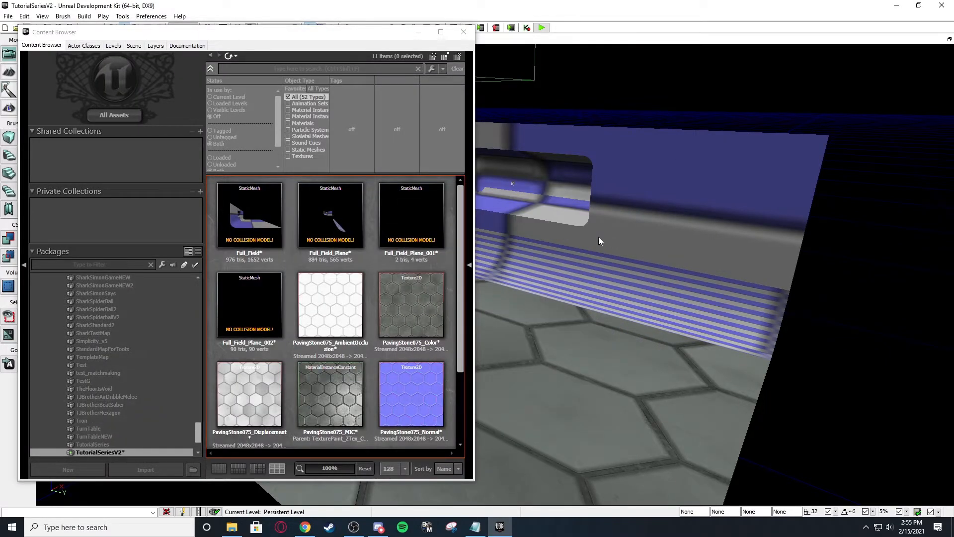
left_click(417, 33)
Examine the paving stone tiling across the reimported floor from several angles and distances.
scroll(478, 269, "up", 5)
key("a")
right_click_drag(478, 269, 528, 281)
key("a")
right_click_drag(413, 255, 394, 375)
key("w")
key("a")
key("d")
key("s")
key("d")
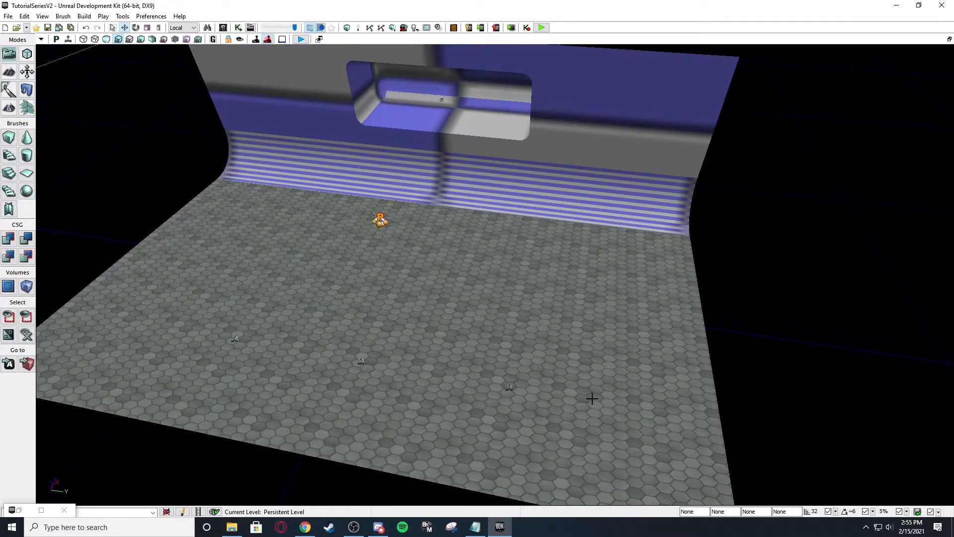
right_click_drag(680, 444, 504, 398)
key("d")
key("w")
key("s")
key("w")
Select the wall and goal mesh and examine its checkered surfaces up close and from farther away.
left_click(464, 334)
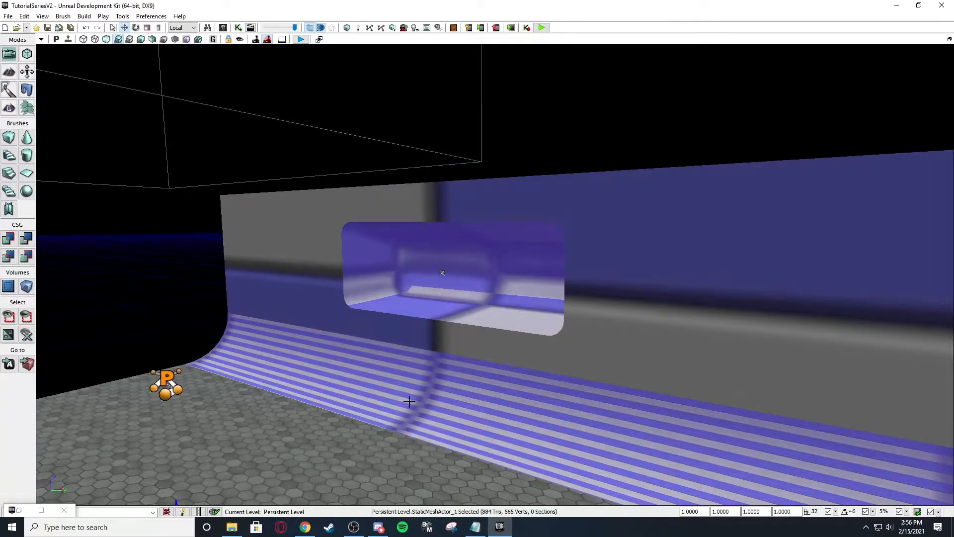
key("a")
right_click_drag(399, 332, 462, 372)
key("w")
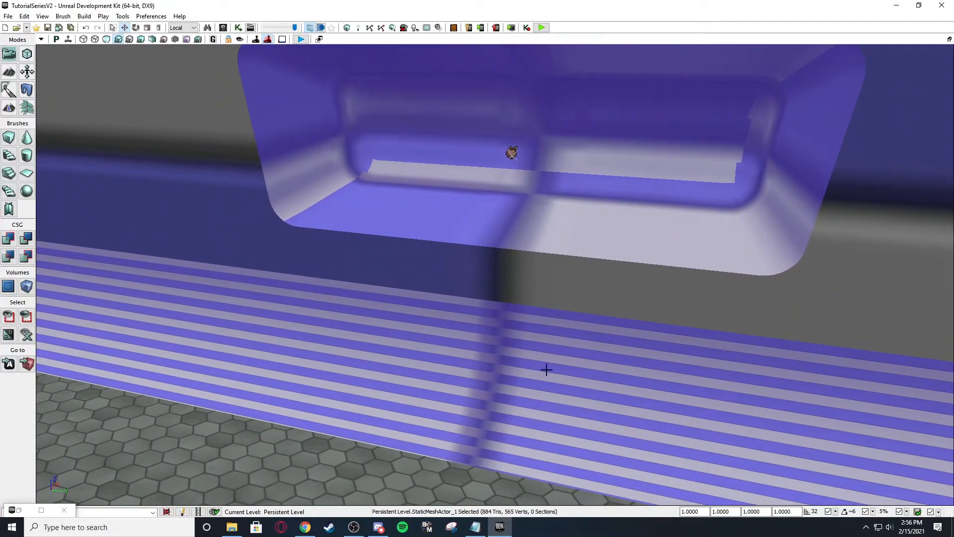
right_click_drag(546, 370, 529, 360)
key("s")
right_click_drag(492, 169, 459, 342)
key("a")
key("s")
key("w")
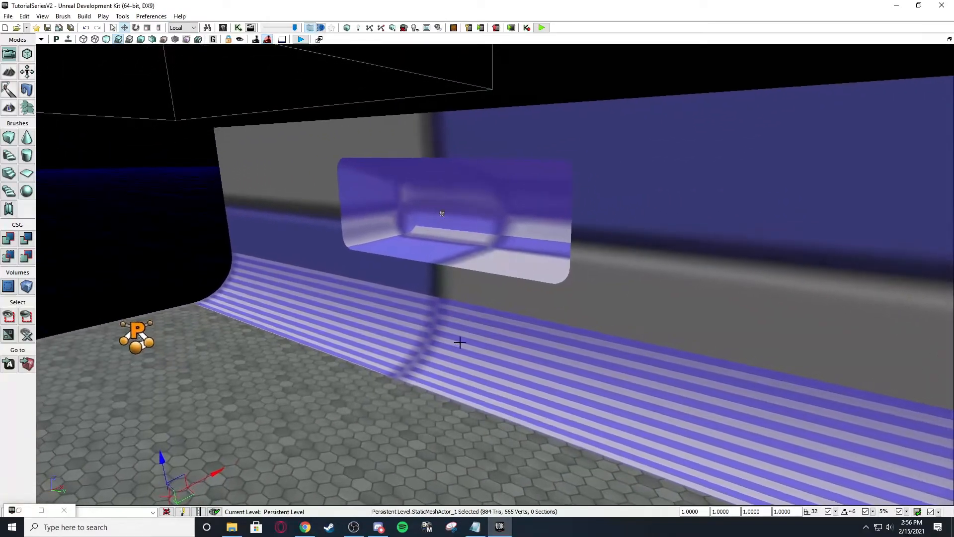
scroll(426, 323, "up", 1)
right_click_drag(411, 306, 385, 340)
key("s")
key("d")
key("w")
Locate and select LevelColorationLitMaterial in the EngineDebugMaterials package of the Content Browser.
left_click(23, 509)
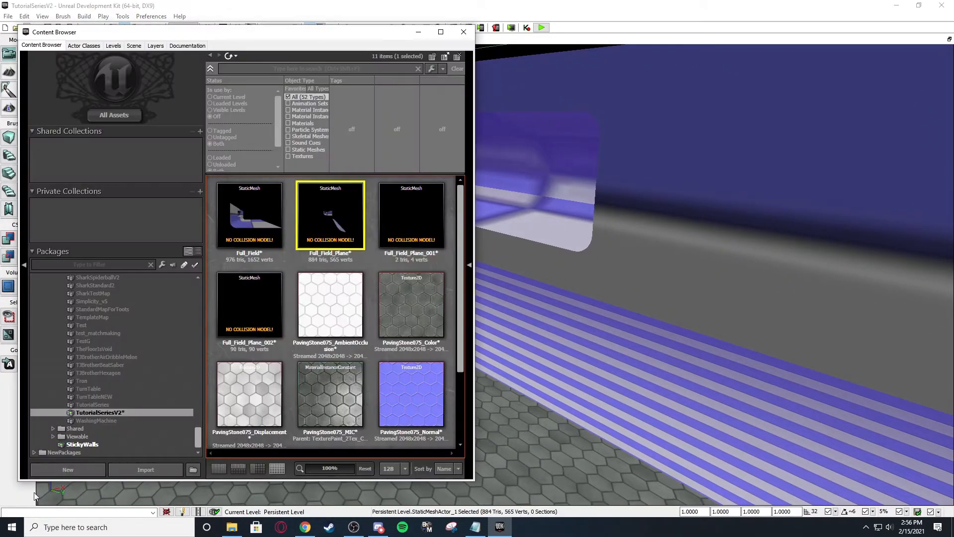
left_click_drag(193, 443, 198, 298)
left_click(108, 324)
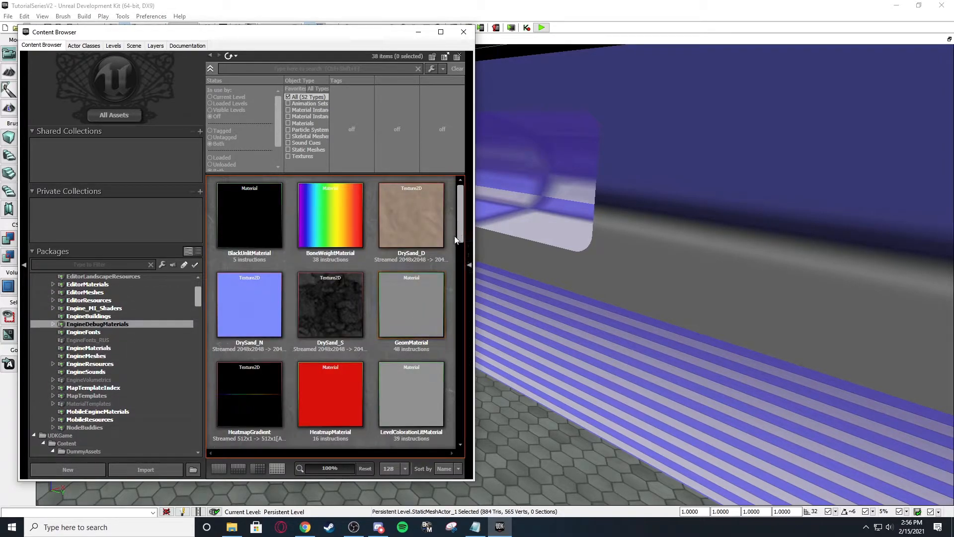
left_click_drag(458, 223, 450, 261)
left_click(411, 237)
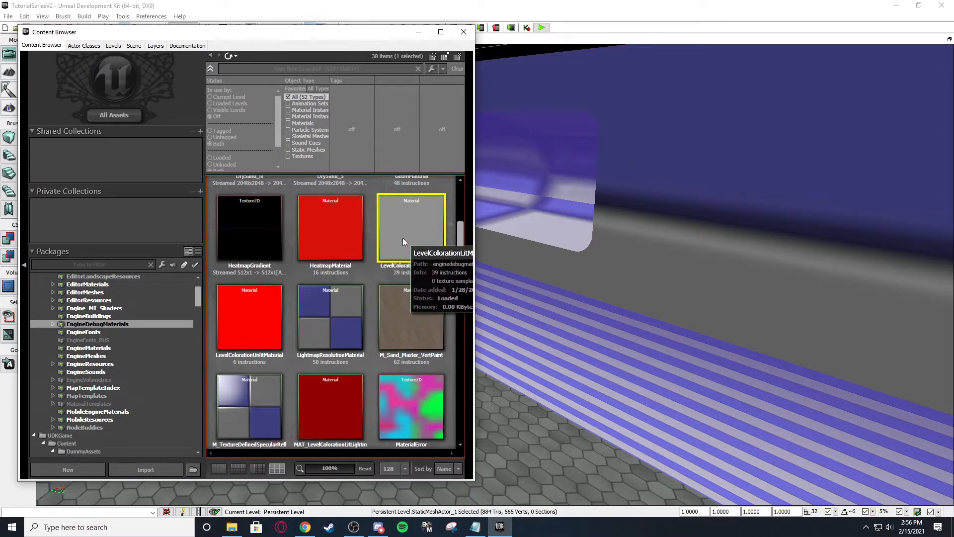
left_click(258, 339)
left_click(421, 228)
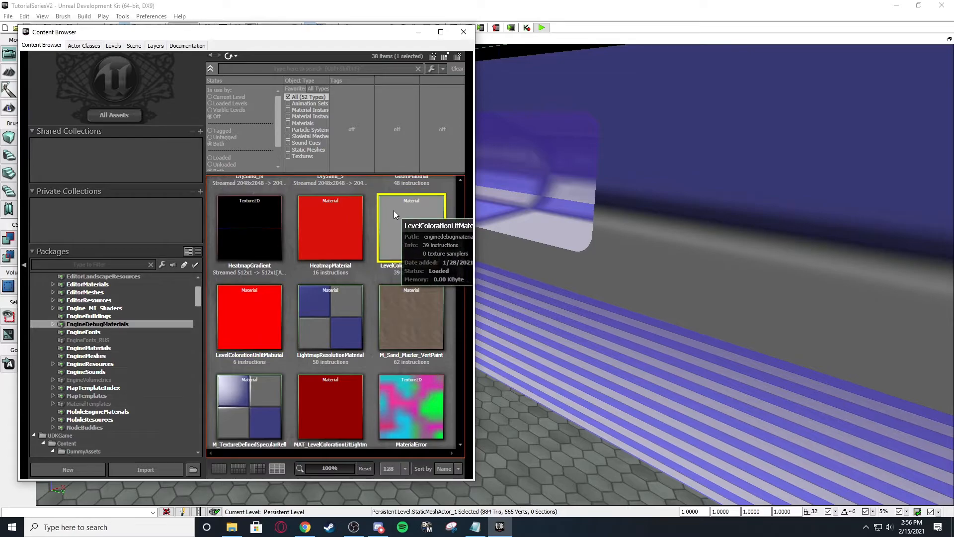
left_click(241, 312)
left_click(407, 225)
Create a Material Instance Constant from LevelColorationLitMaterial in the TutorialSeriesV2 package, named Blue_MIC.
right_click(402, 216)
left_click(455, 261)
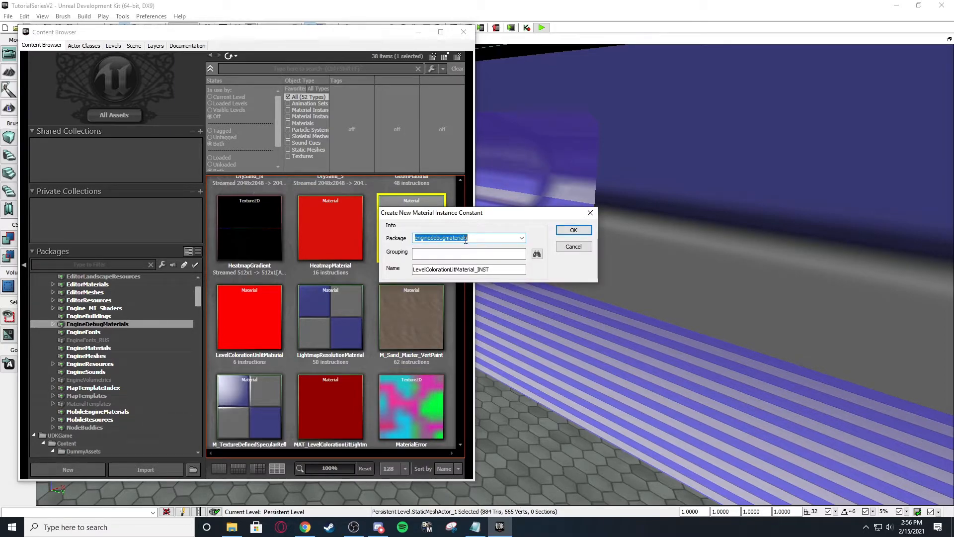
type("S")
key("Down")
key("Down")
left_click_drag(504, 270, 274, 262)
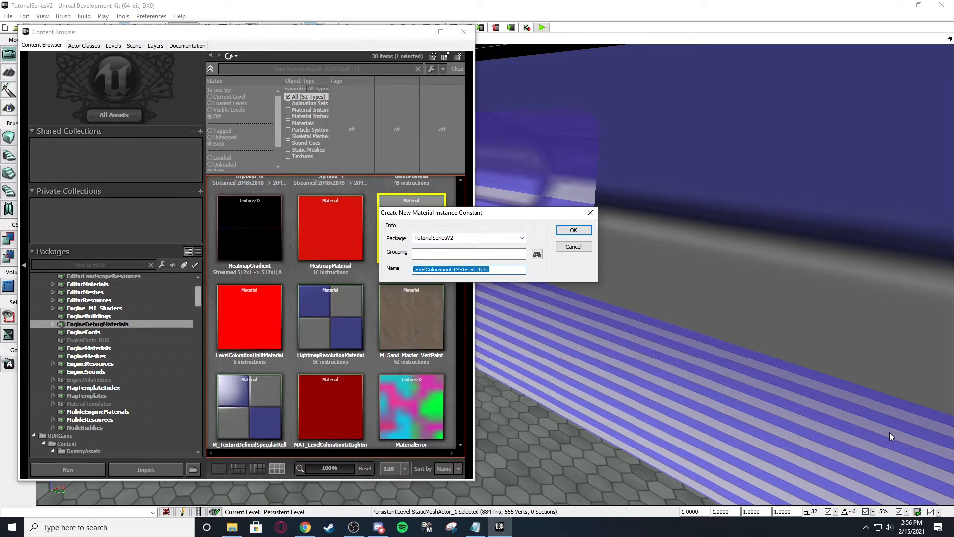
type("R")
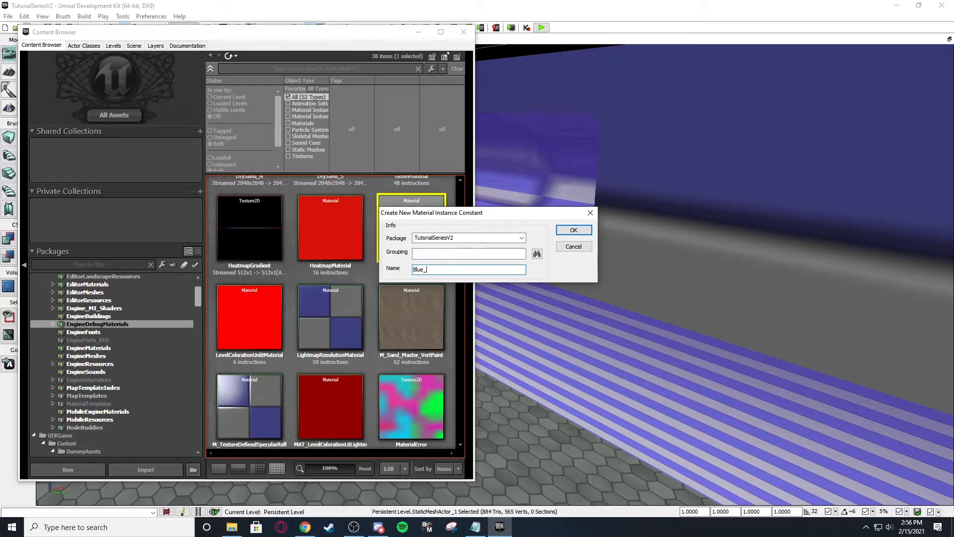
key("Return")
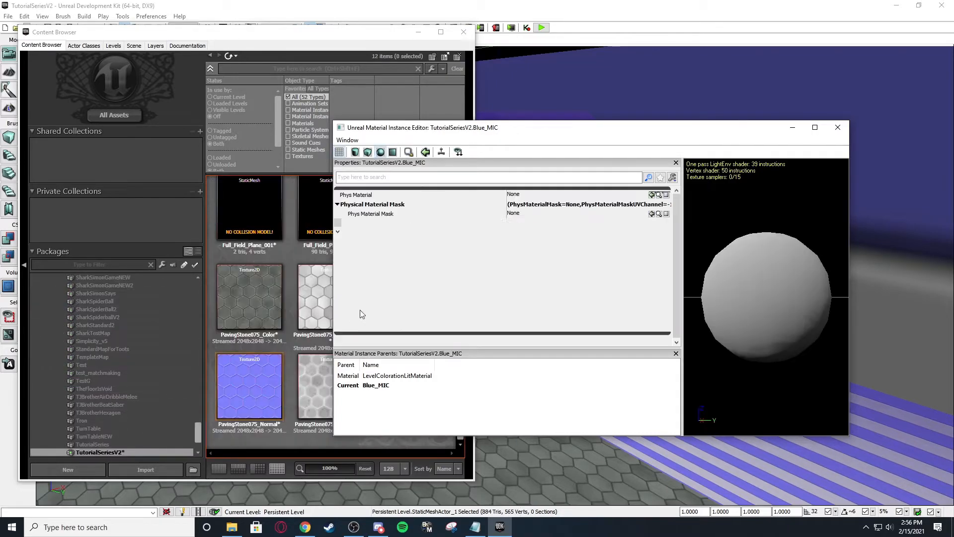
Override Blue_MIC's Color parameter with a saturated blue, hex 00003DF1, and close its material instance editor.
left_click_drag(455, 132, 582, 142)
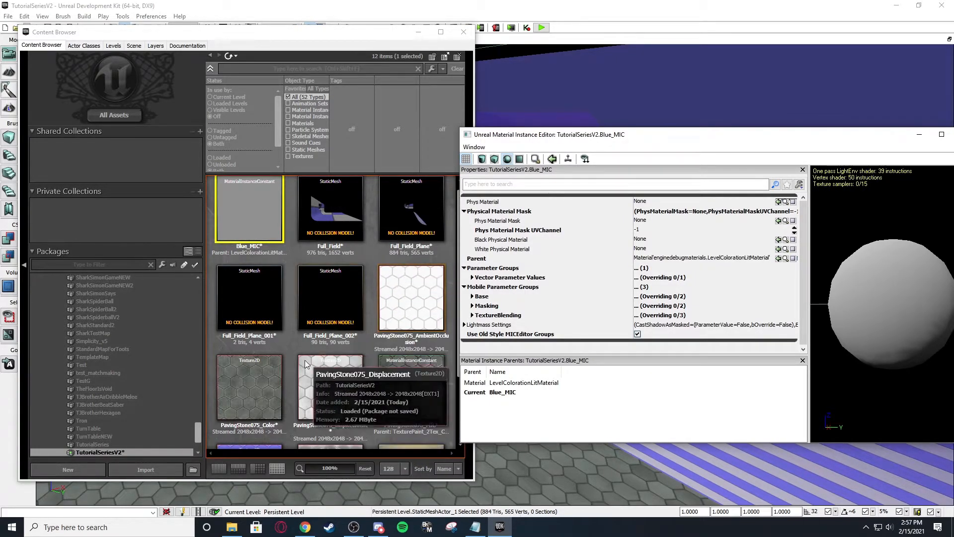
scroll(289, 302, "up", 1)
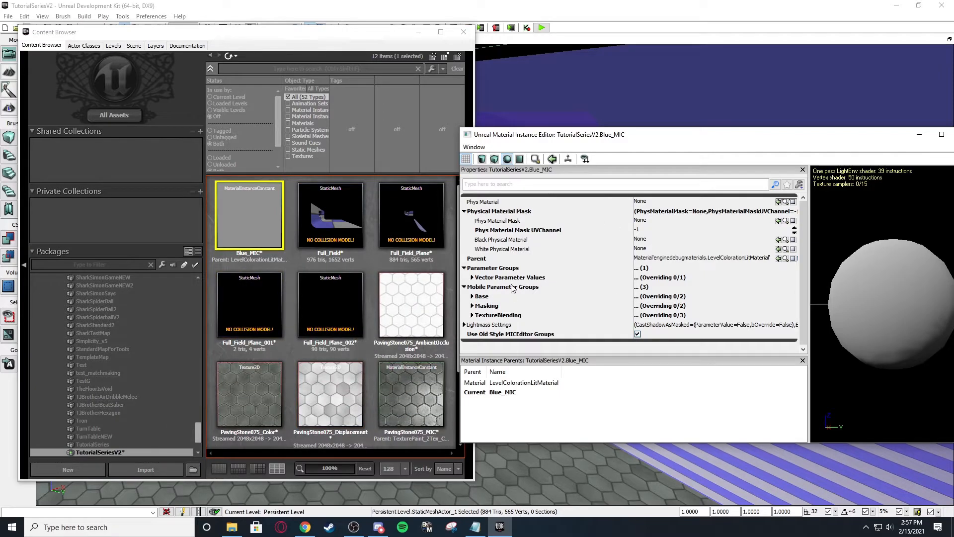
left_click(522, 188)
type("color")
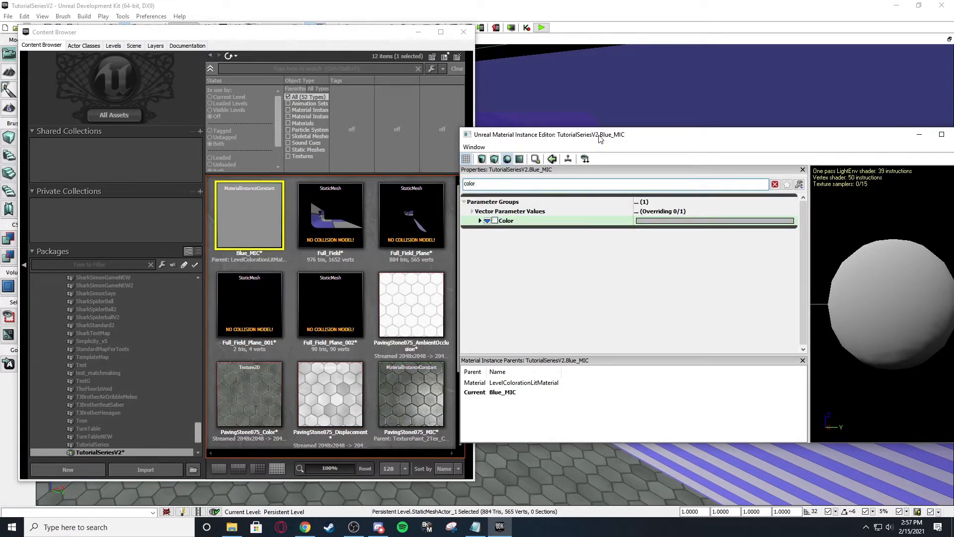
left_click_drag(547, 135, 163, 111)
left_click(111, 197)
left_click(326, 198)
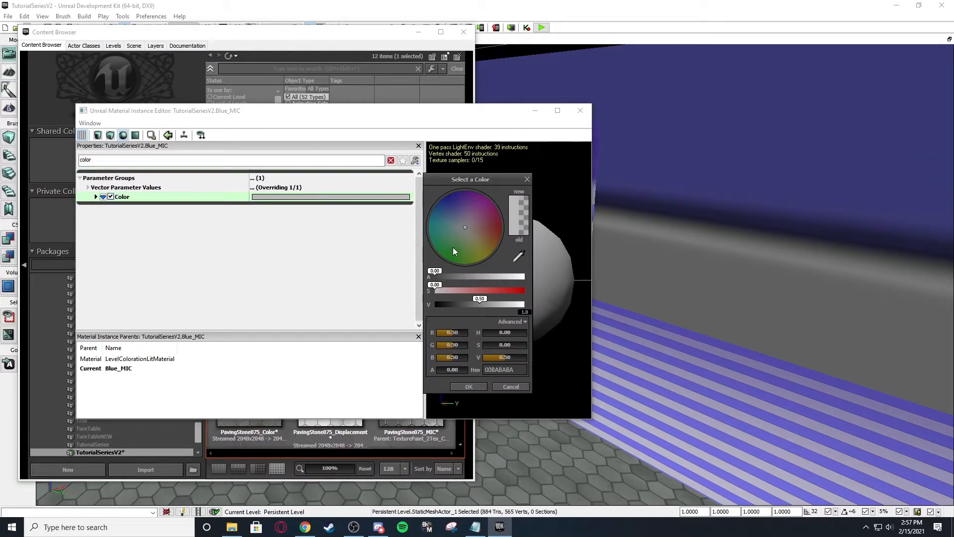
mouse_move(464, 233)
left_mouse_down()
mouse_move(445, 197)
mouse_move(264, 151)
left_mouse_up()
left_click(504, 304)
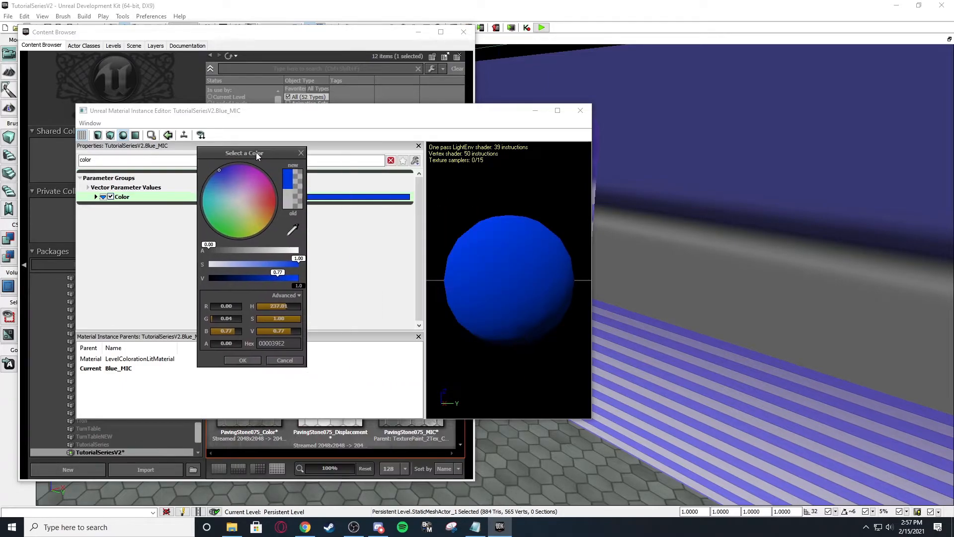
left_click(243, 360)
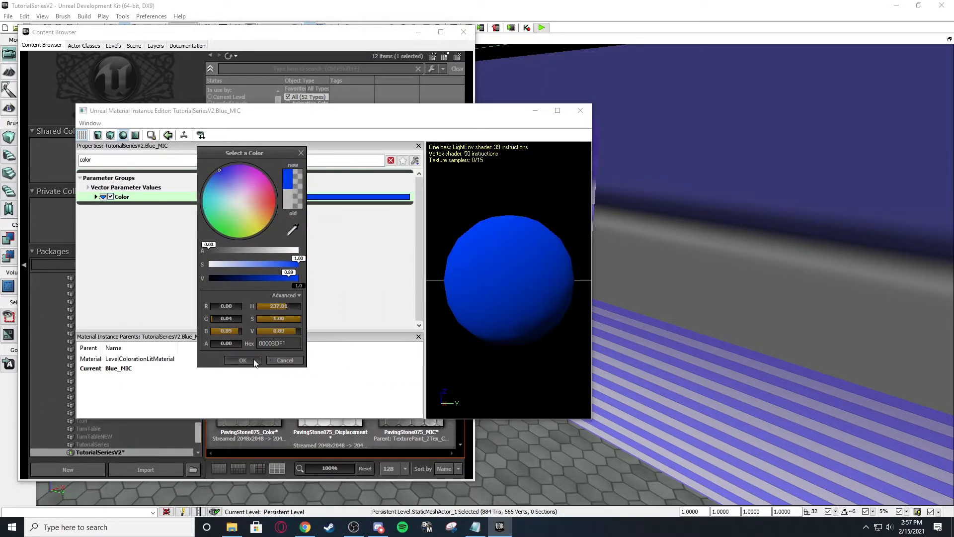
left_click(580, 111)
Create a copy of Blue_MIC in the TutorialSeriesV2 package with the name Yellow_MIC.
left_click(301, 268)
right_click_drag(617, 278, 581, 224)
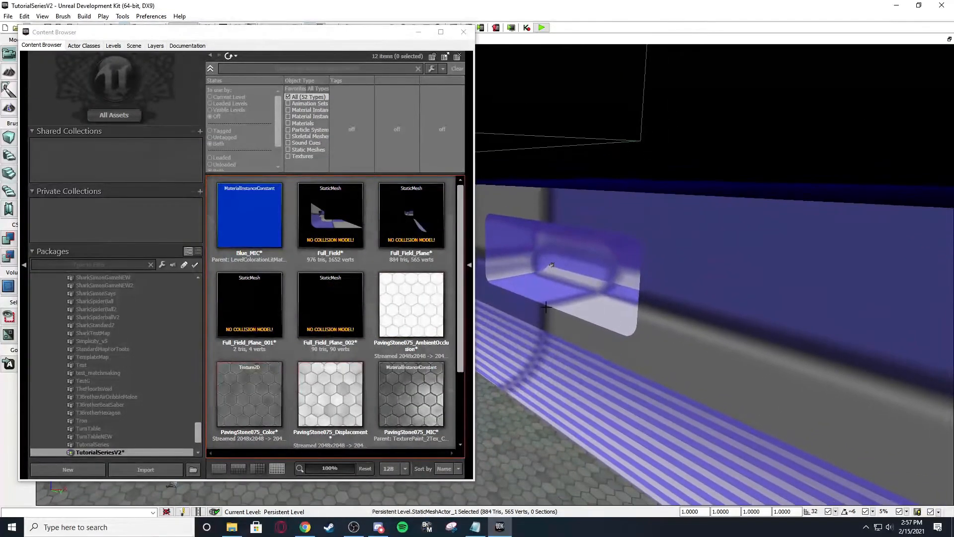
right_click(246, 204)
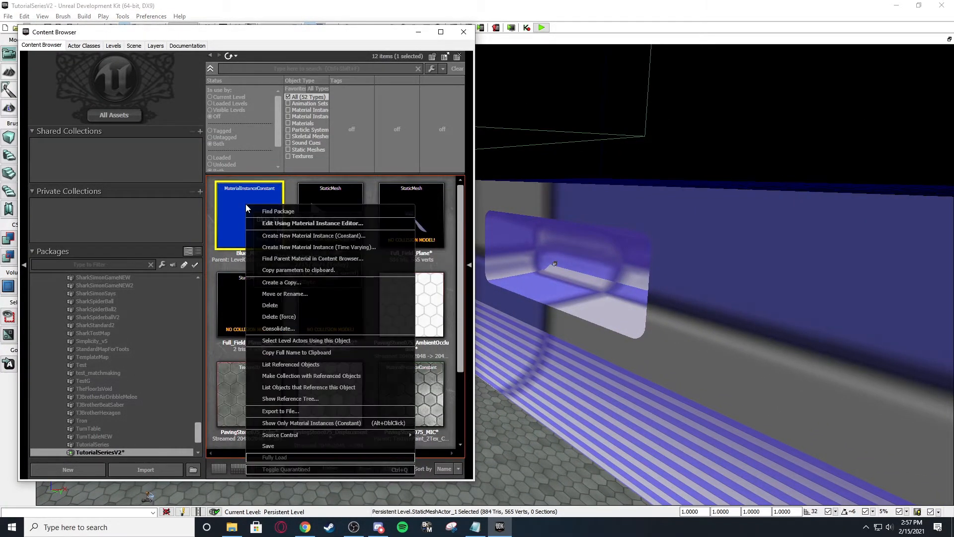
left_click(275, 283)
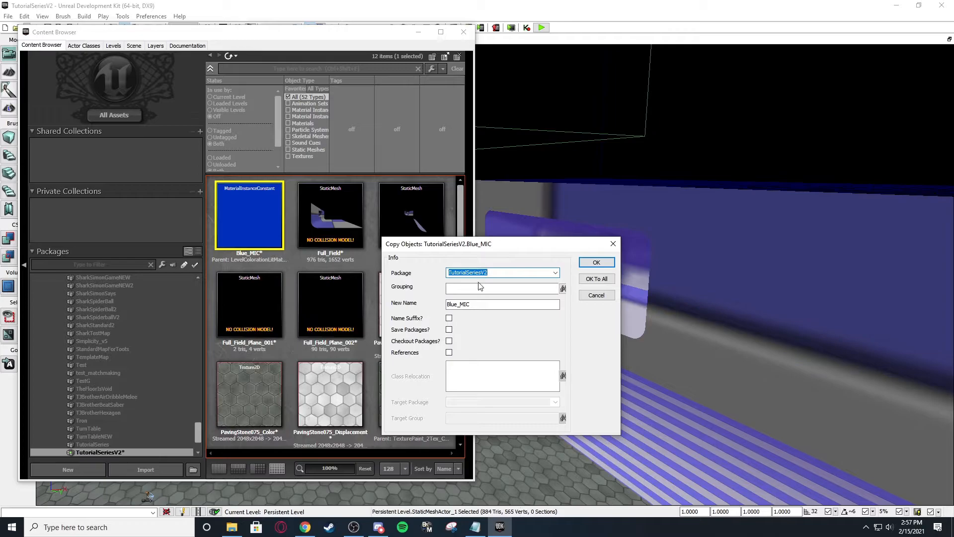
left_click_drag(456, 304, 446, 305)
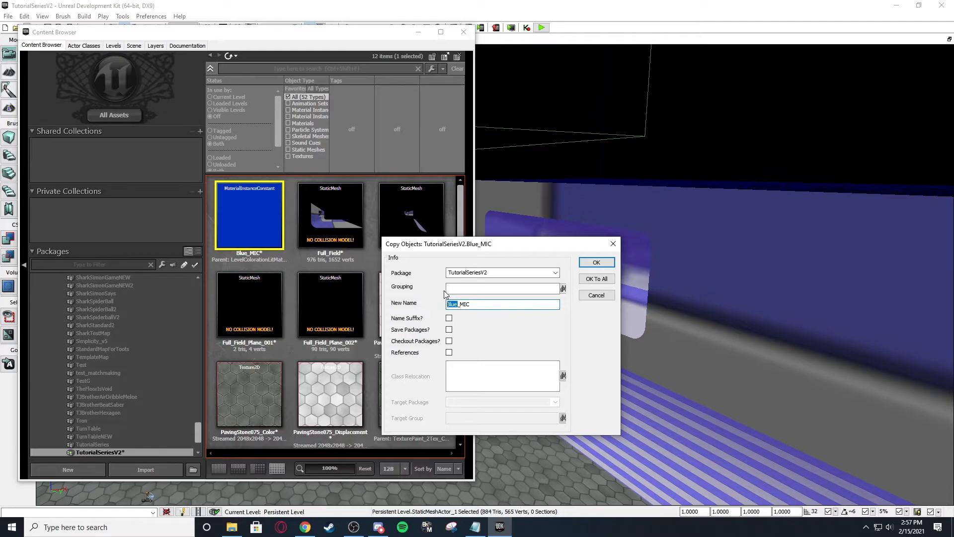
type("Yellow")
key("Return")
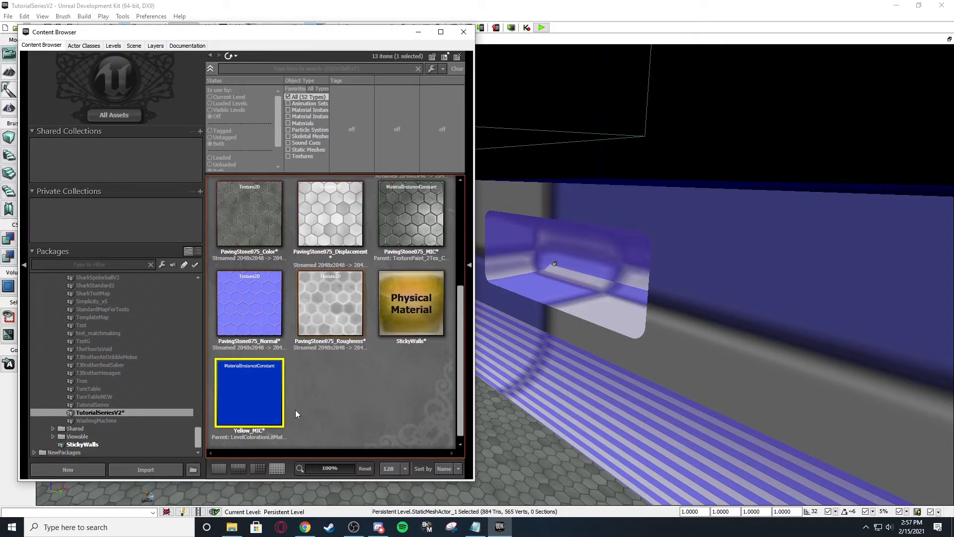
Override Yellow_MIC's Color parameter with a dark yellow, hex 00CBC500, and close its material instance editor.
double_click(268, 390)
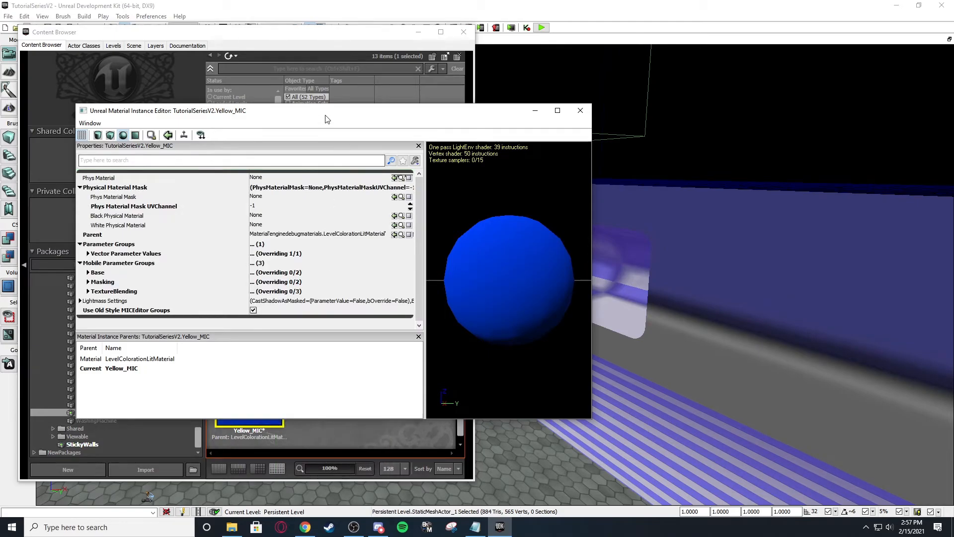
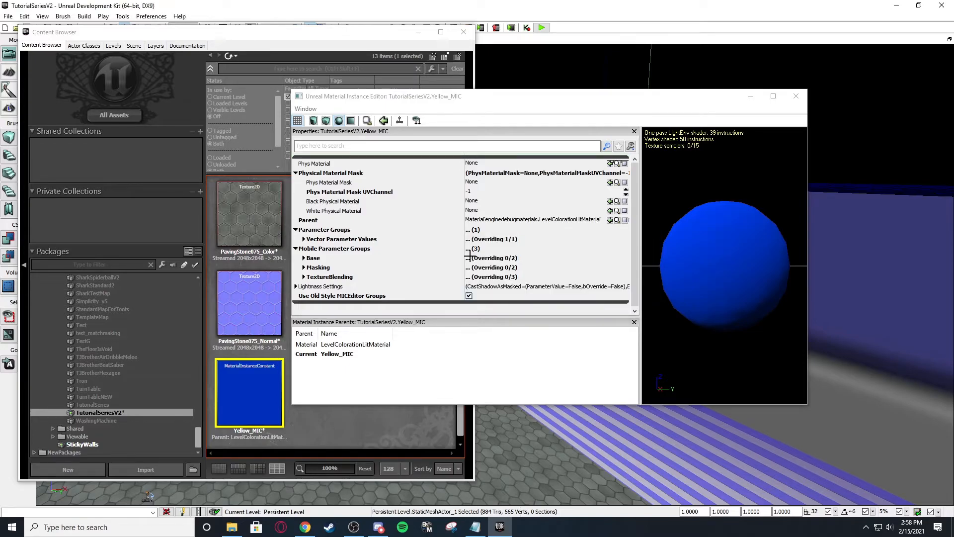
left_click_drag(398, 96, 382, 107)
left_click(309, 157)
type("color")
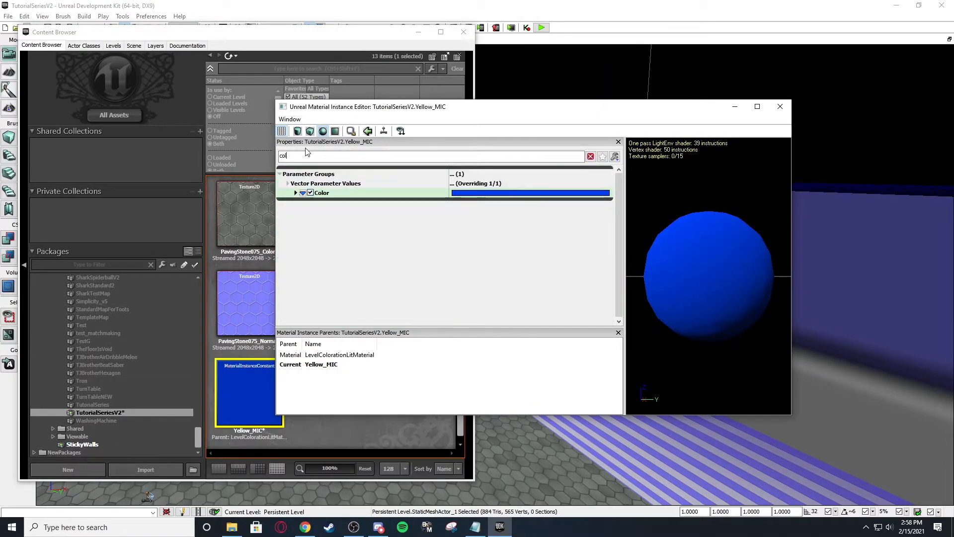
left_click_drag(495, 112, 295, 96)
left_click(234, 176)
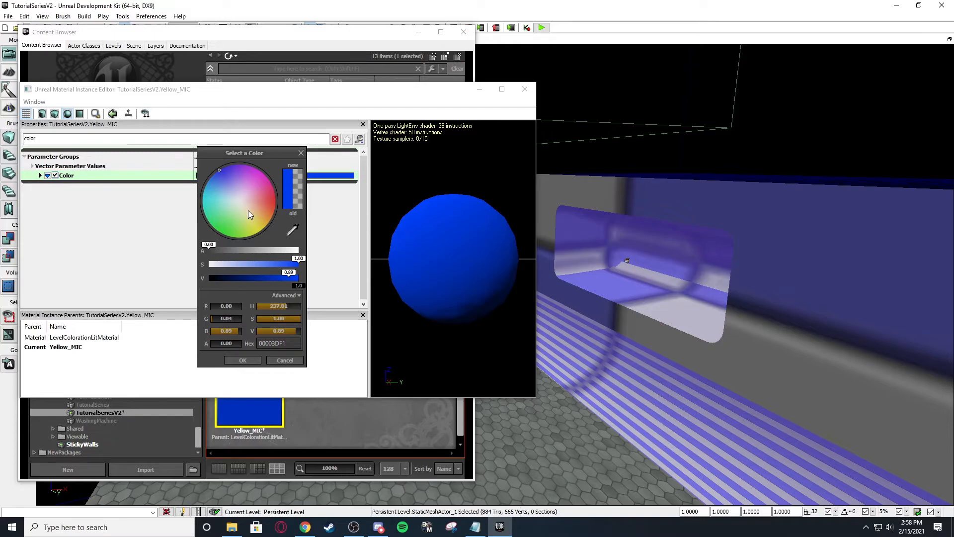
left_click(268, 242)
left_click_drag(280, 278, 264, 278)
left_click(242, 360)
left_click(525, 89)
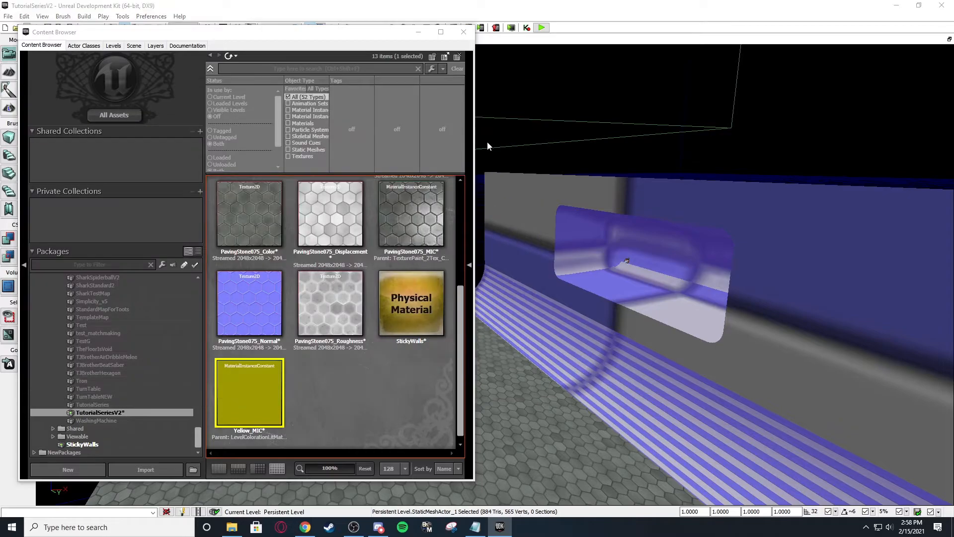
Brighten Yellow_MIC's Color parameter to a value of 1.00, hex 00FFF800, and close its material instance editor.
double_click(266, 391)
type("color")
left_click(225, 176)
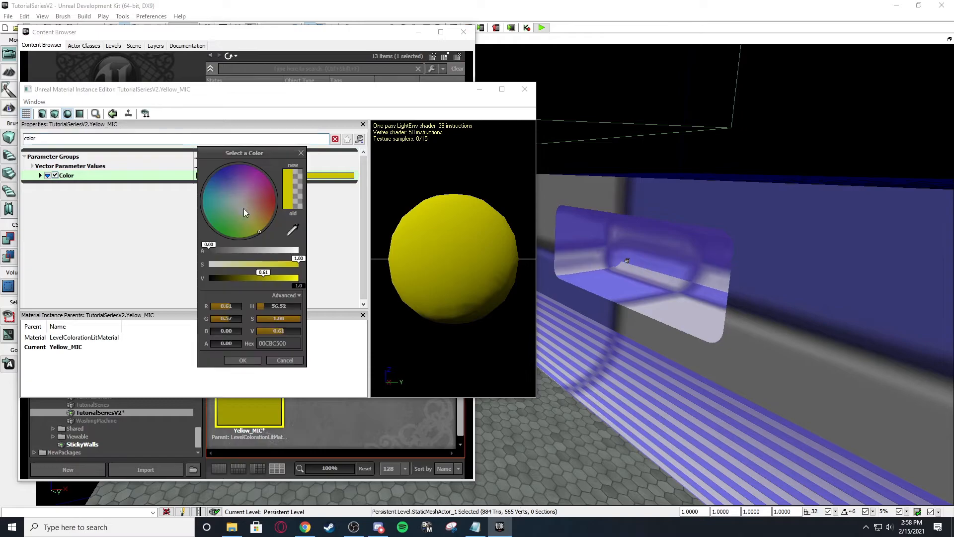
left_click_drag(263, 273, 374, 288)
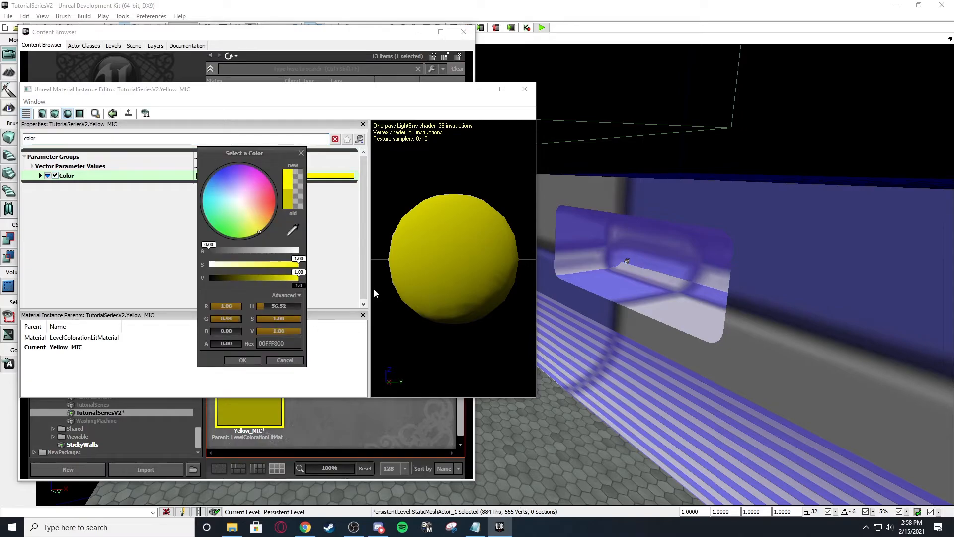
left_click(243, 360)
left_click(525, 89)
Add two material slots to the Full_Field_Plane actor and assign Yellow_MIC to slot 0 of its static mesh and collision components.
right_click_drag(588, 262, 647, 264)
left_click(643, 153)
left_click(641, 249)
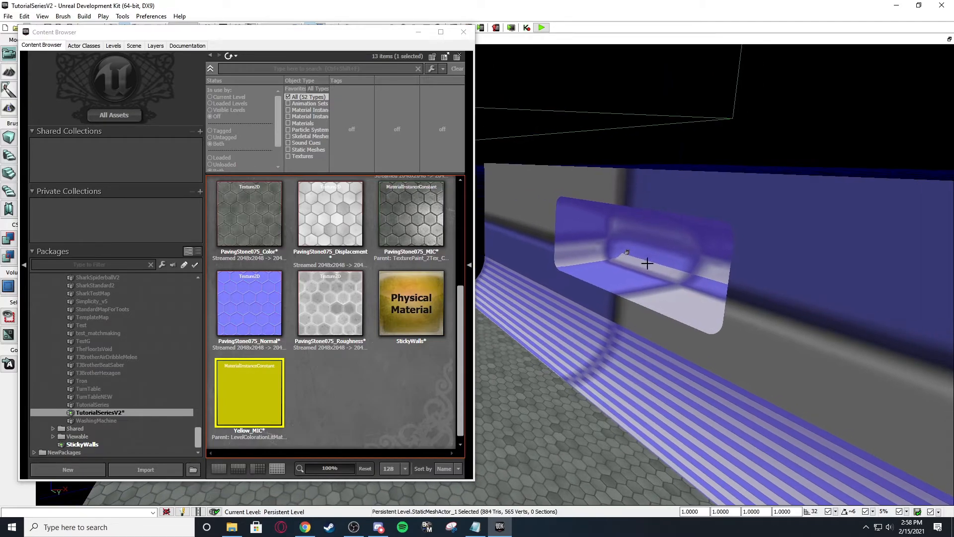
double_click(641, 264)
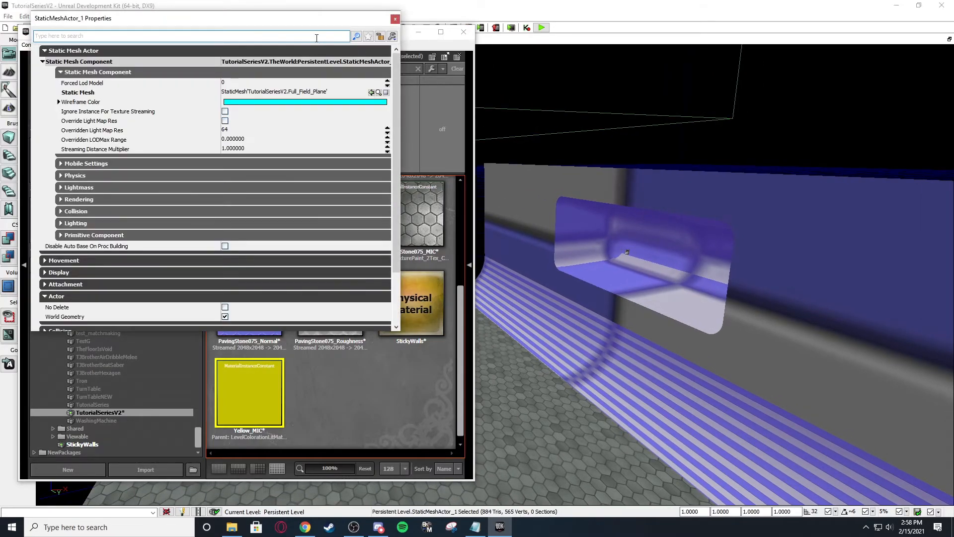
type("mater")
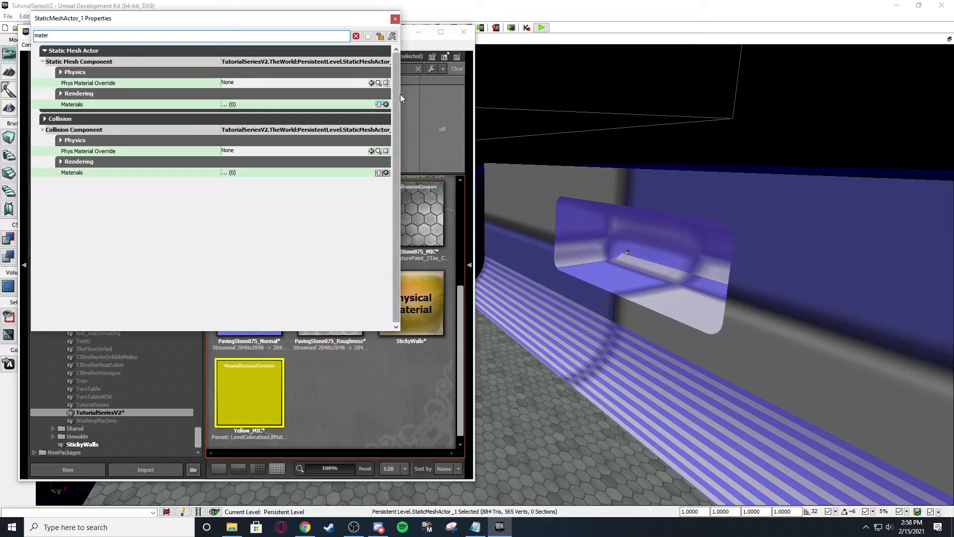
left_click(386, 104)
left_click(386, 104)
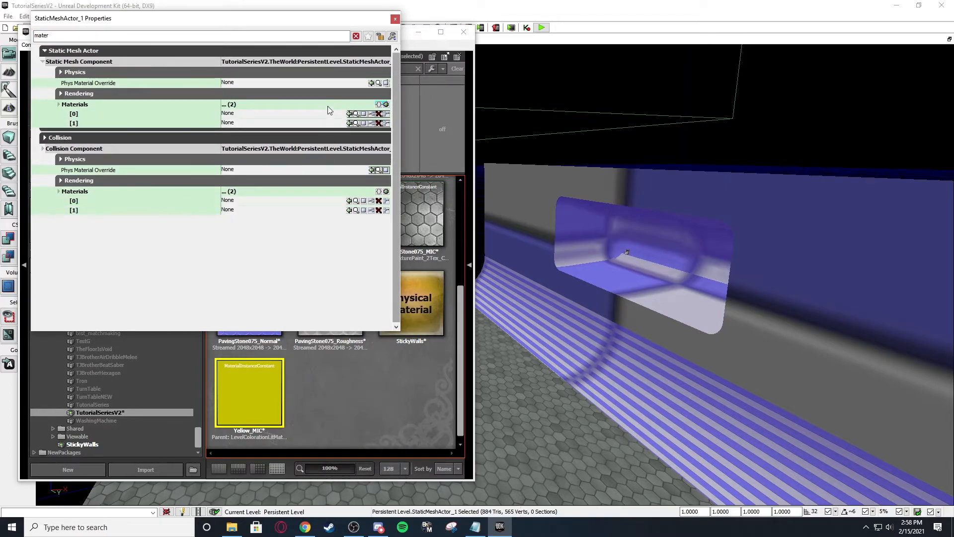
left_click(349, 114)
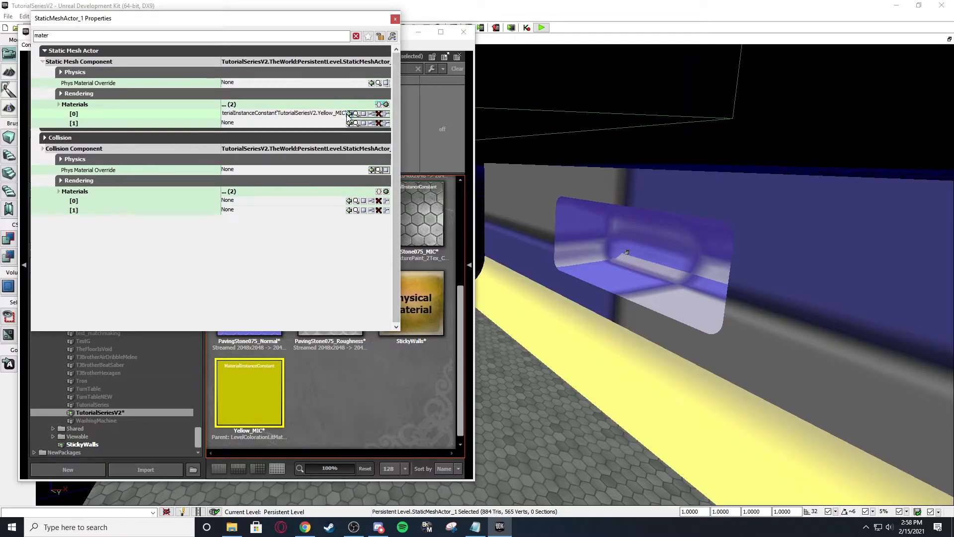
left_click(349, 201)
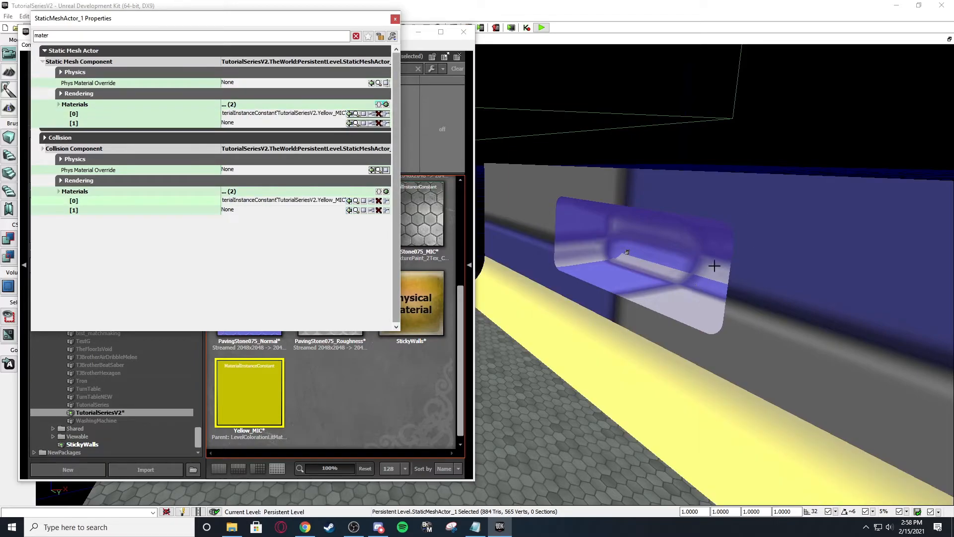
Assign Blue_MIC to material slot 1 of the actor's static mesh and collision components, and close its properties.
left_click(416, 436)
scroll(351, 345, "up", 5)
left_click(270, 232)
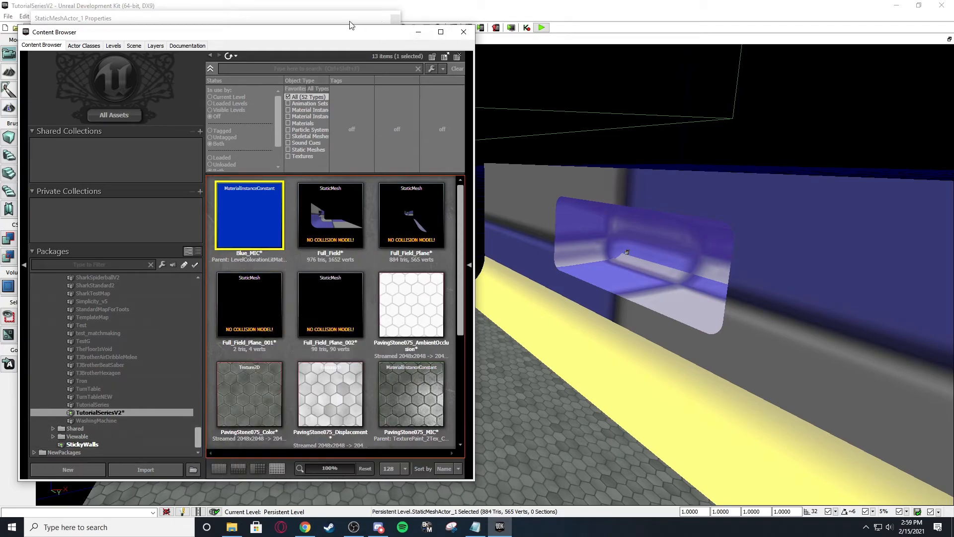
left_click(279, 18)
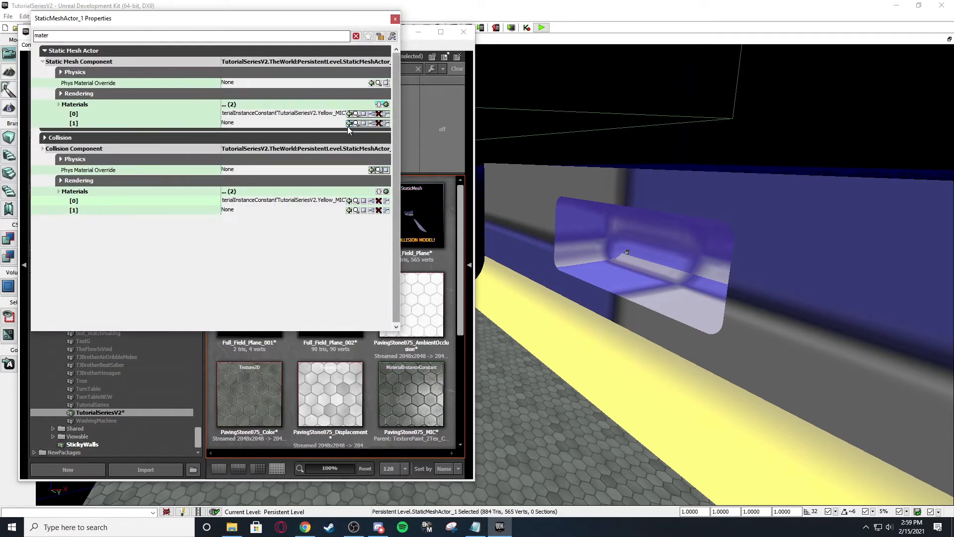
left_click(350, 124)
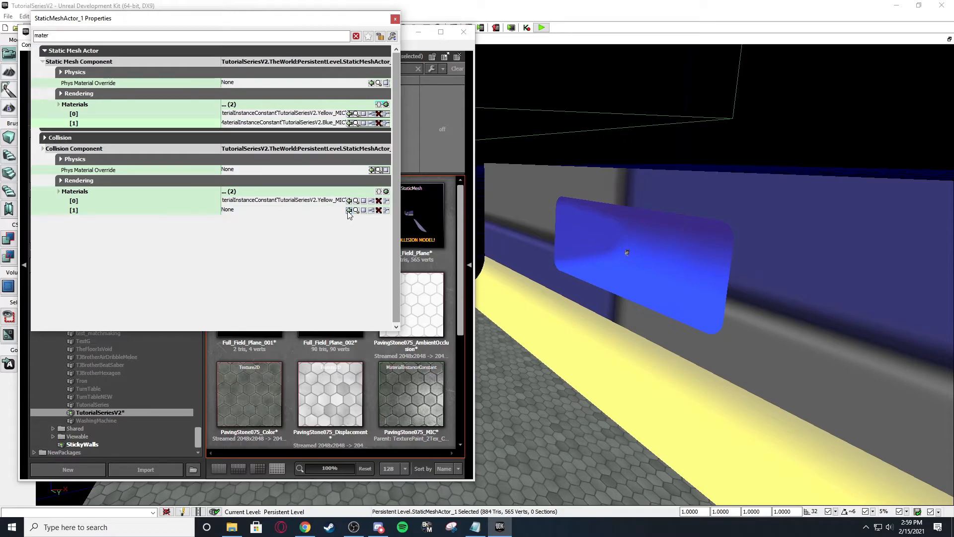
left_click(349, 210)
left_click(396, 18)
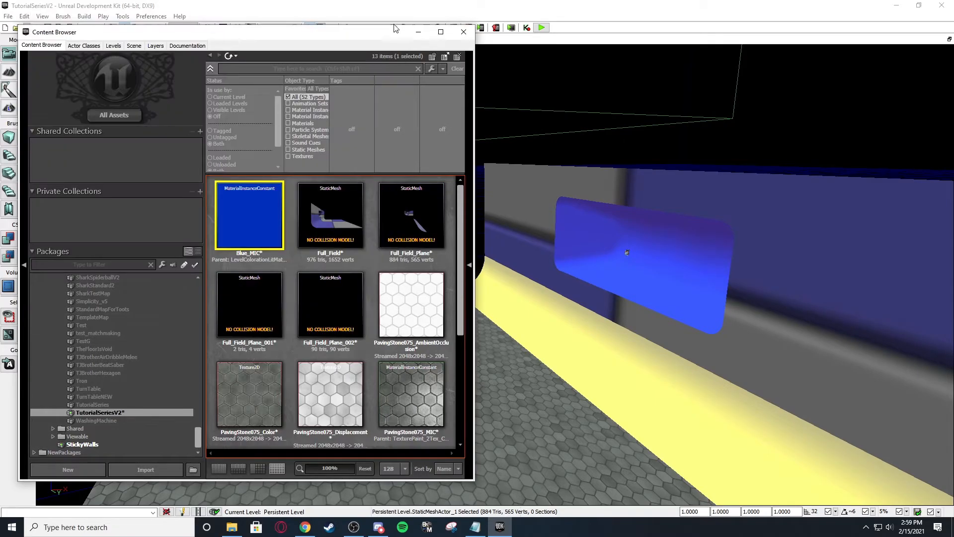
Select the untextured wall mesh, StaticMeshActor_3, around the blue goal opening in the level.
left_click(631, 171)
right_click_drag(586, 308, 603, 278)
left_click(557, 368)
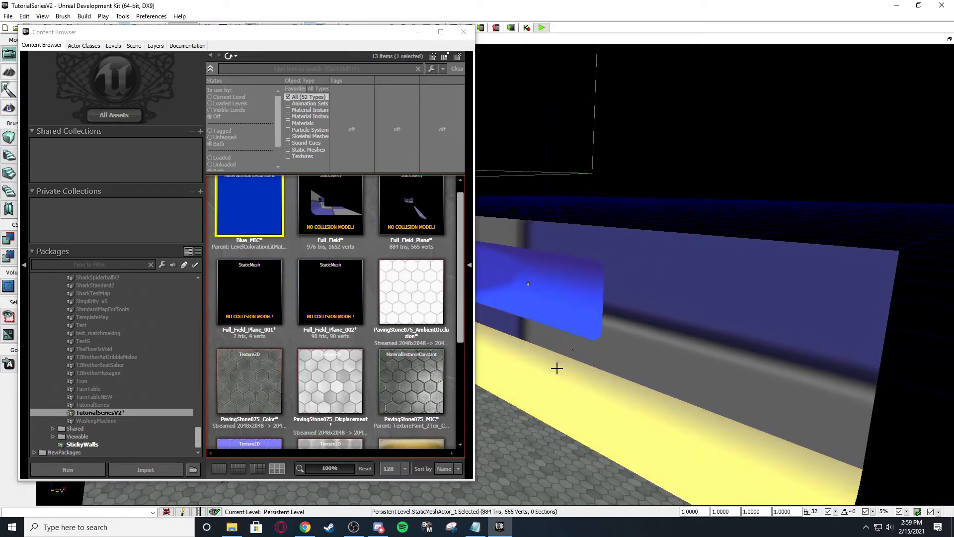
left_click(584, 318)
left_click(759, 312)
right_click_drag(677, 245, 666, 244)
Locate and select the Wasteland_P package in the Wasteland folder of DummyAssets Maps.
scroll(677, 245, "up", 3)
left_click_drag(198, 439, 197, 320)
scroll(64, 360, "up", 2)
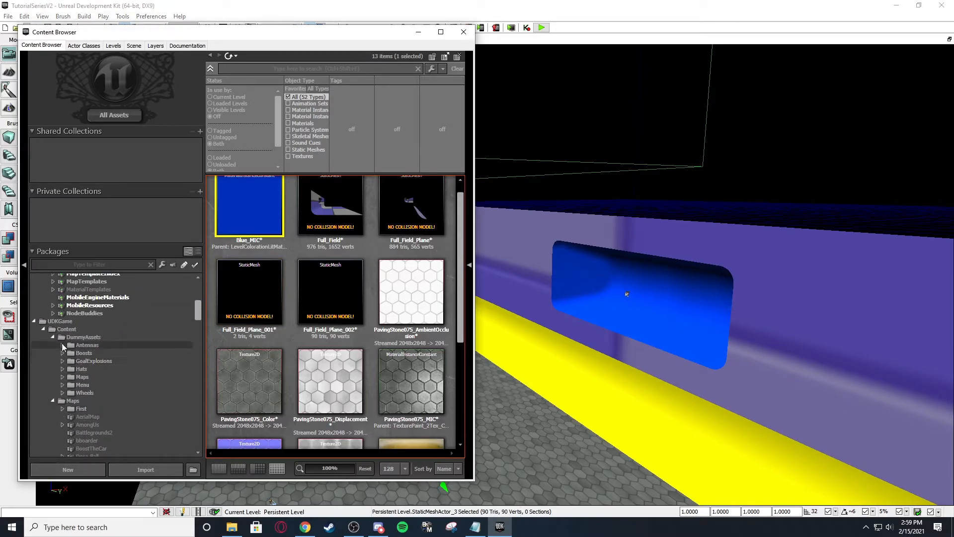
left_click(63, 377)
scroll(67, 371, "down", 3)
left_click(72, 393)
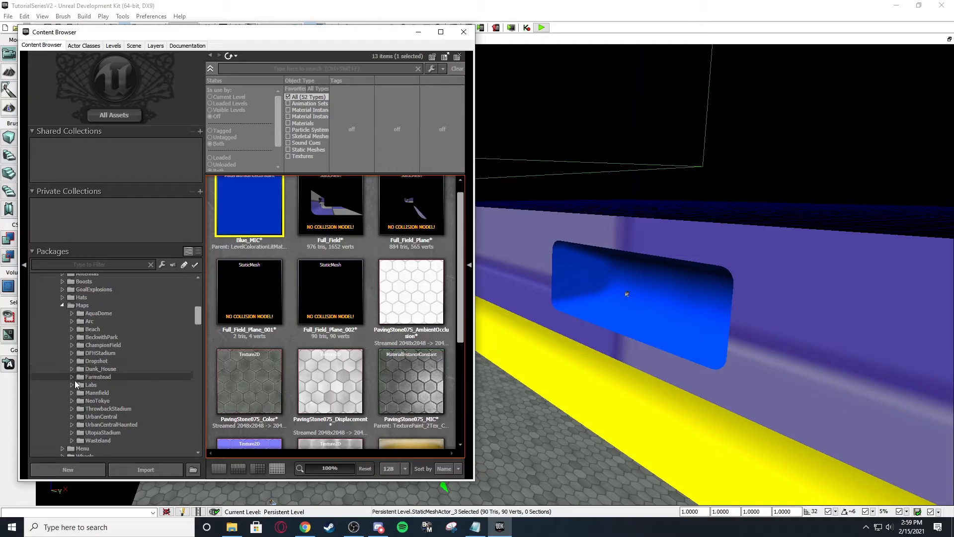
left_click(73, 440)
scroll(89, 416, "down", 7)
left_click(119, 369)
Look through the Wasteland packages, including Wasteland_Night_S_P, Wasteland_S_VFX and Wasteland_S_P, for usable materials, and return to Wasteland_P.
right_click(118, 369)
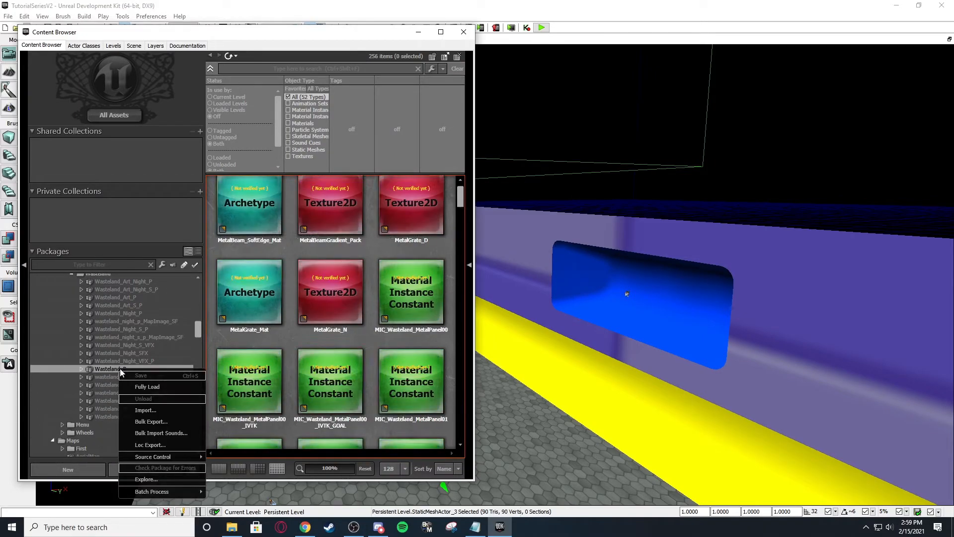
left_click(102, 369)
right_click(103, 369)
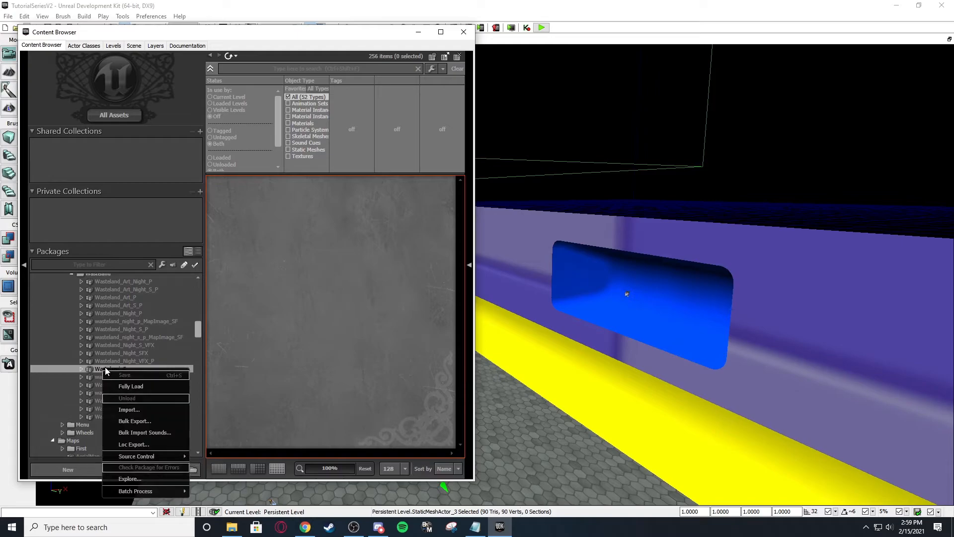
left_click(130, 350)
left_click(137, 329)
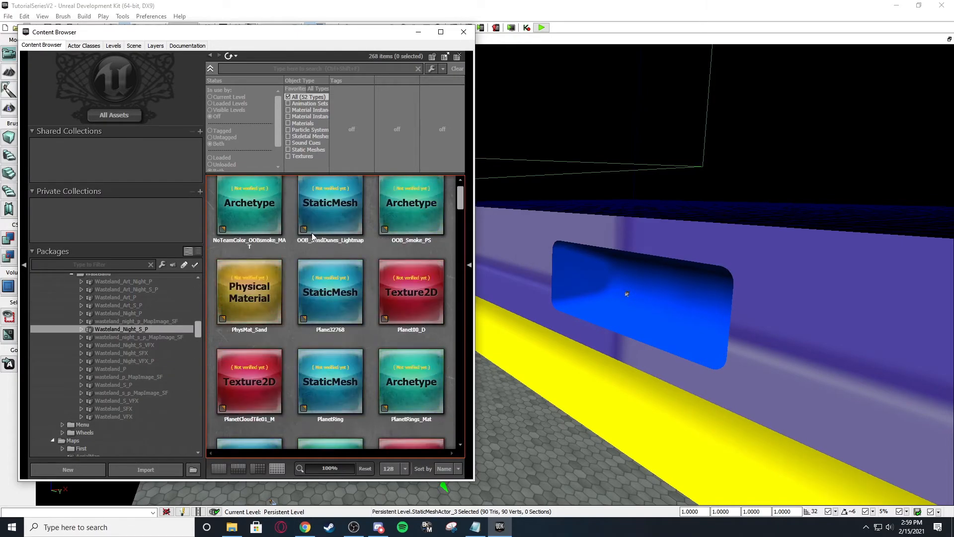
scroll(313, 237, "down", 5)
left_click(118, 369)
left_click(120, 401)
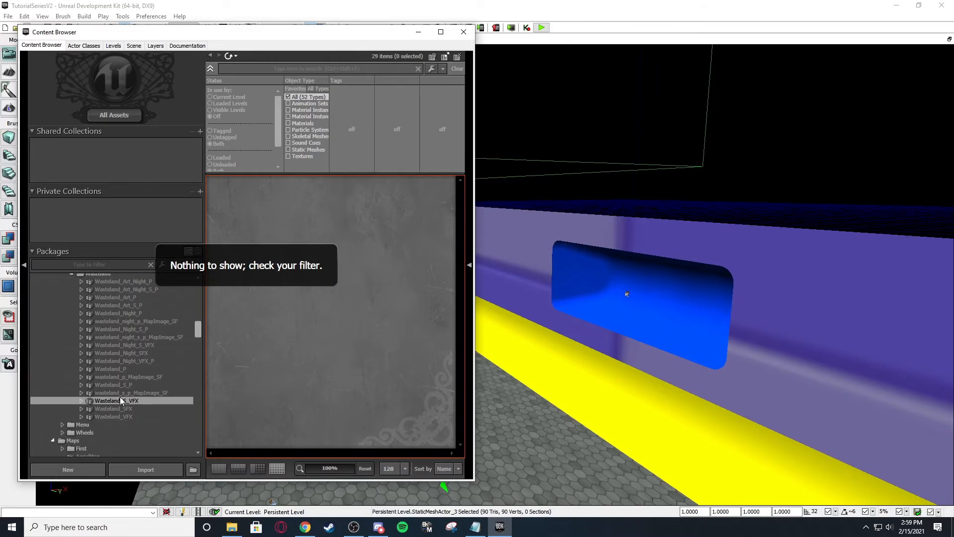
left_click(116, 392)
left_click(115, 385)
left_click(117, 371)
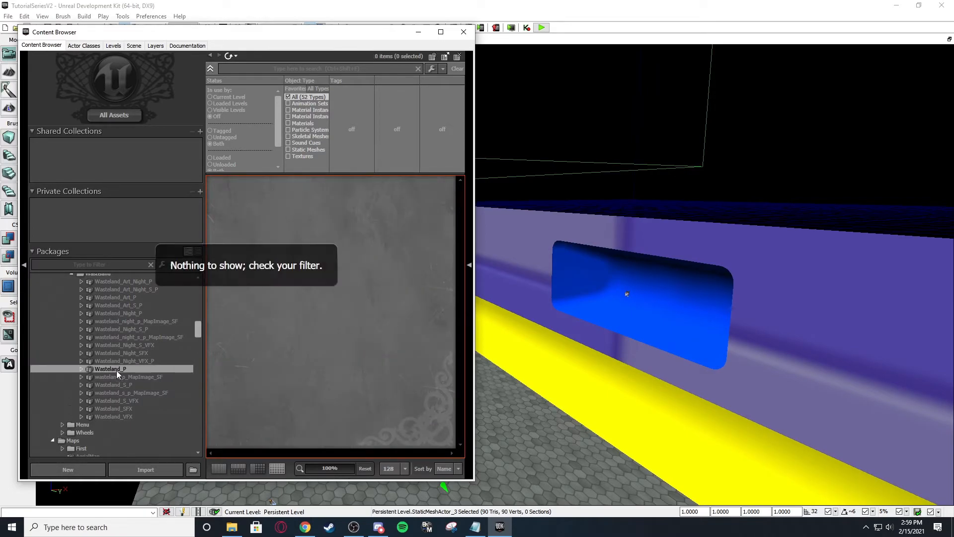
Save the current level and fully load the Wasteland_P package.
left_click(8, 16)
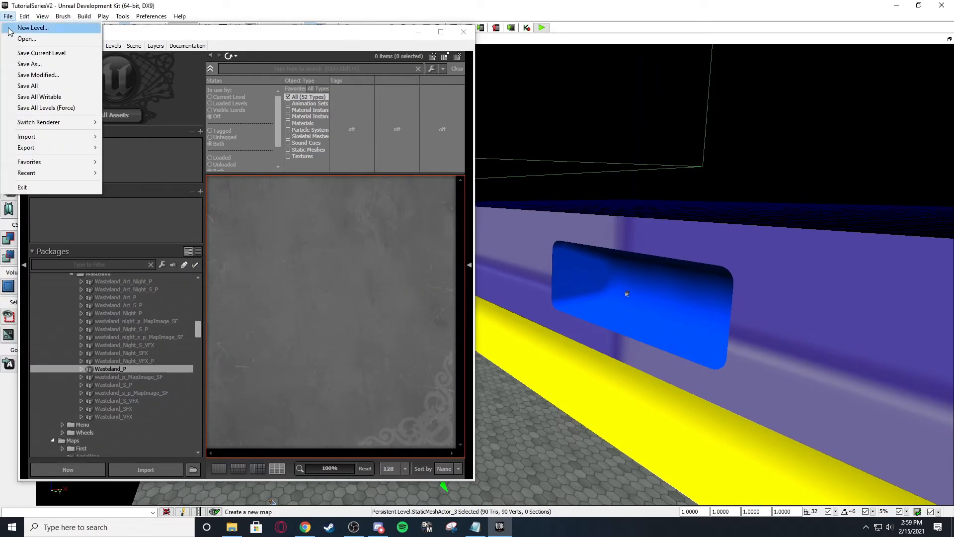
left_click(35, 53)
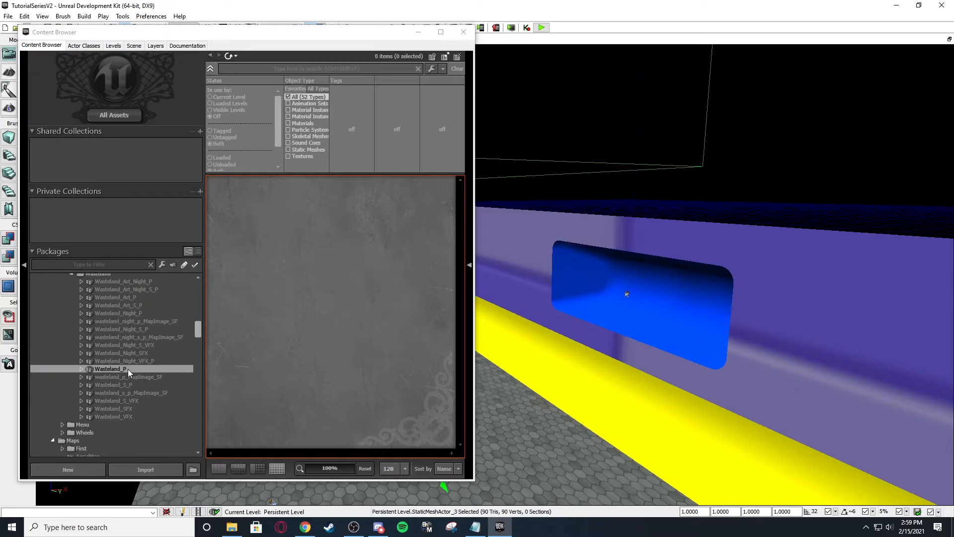
scroll(135, 313, "up", 7)
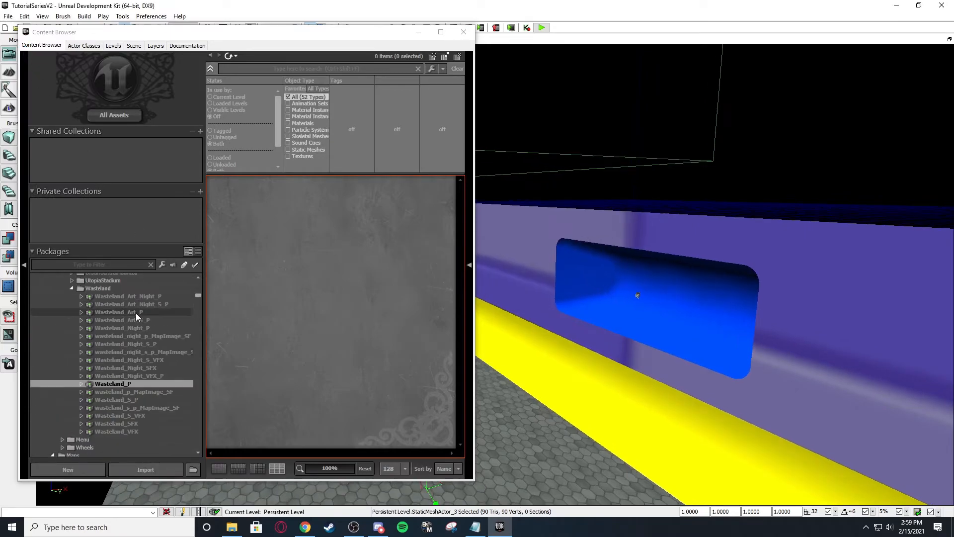
right_click(115, 386)
left_click(149, 276)
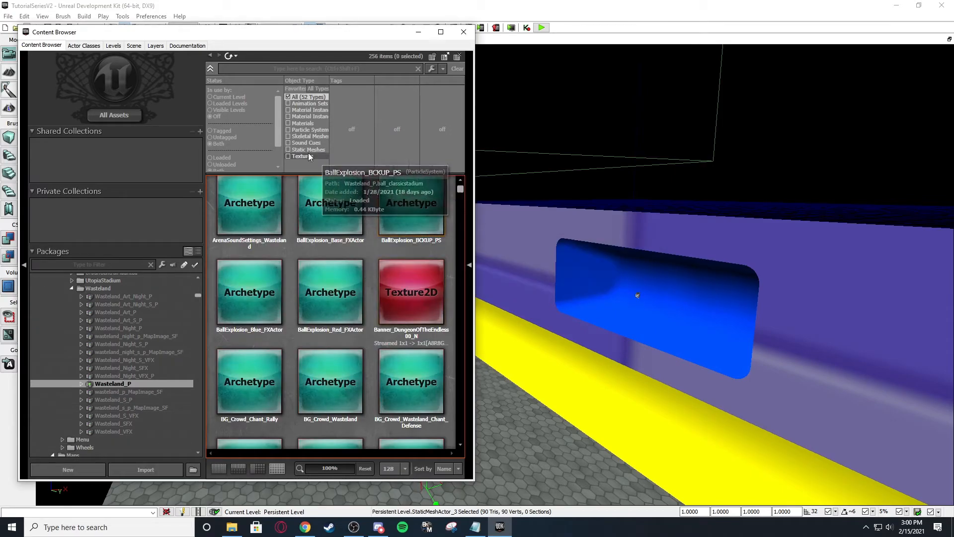
left_click(288, 110)
left_click(289, 117)
left_click(289, 123)
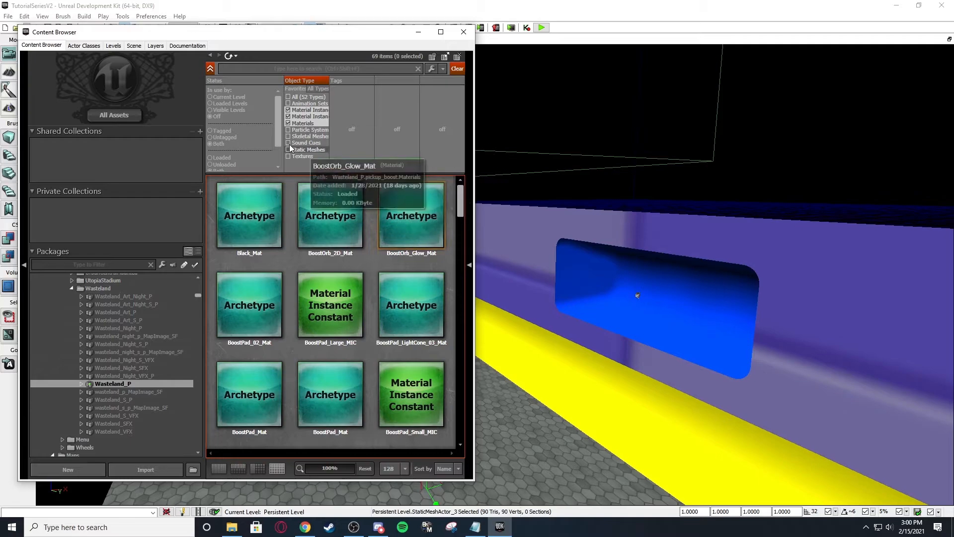
left_click(288, 97)
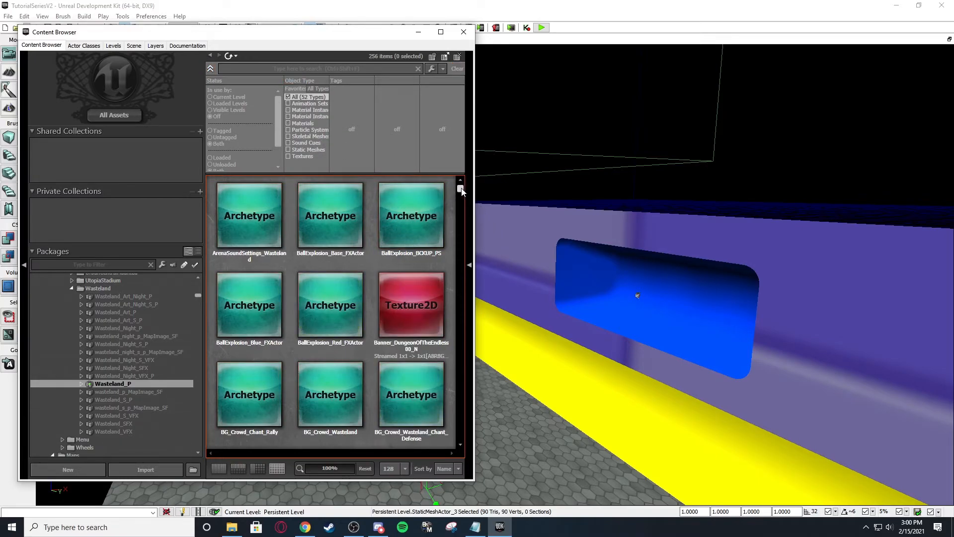
left_click_drag(461, 192, 421, 188)
scroll(360, 348, "down", 1)
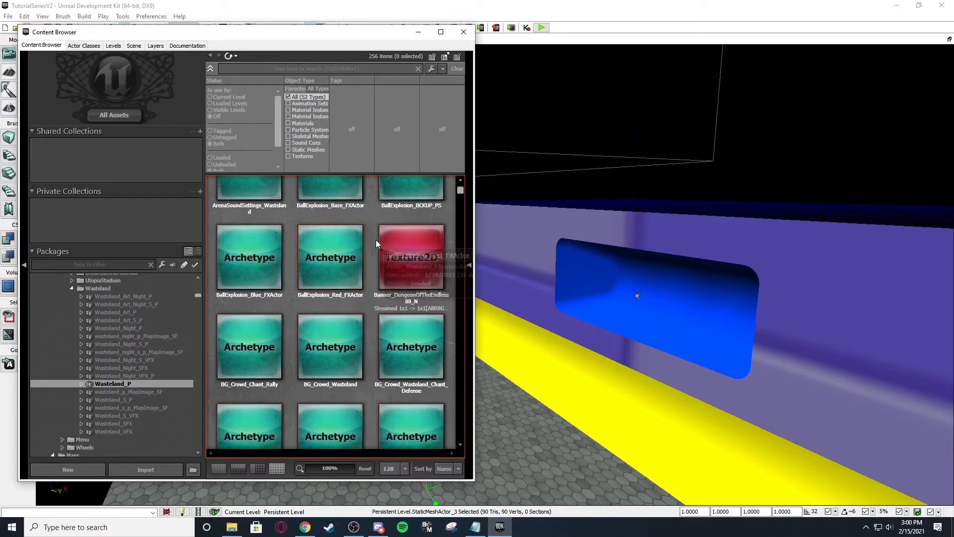
scroll(378, 216, "up", 1)
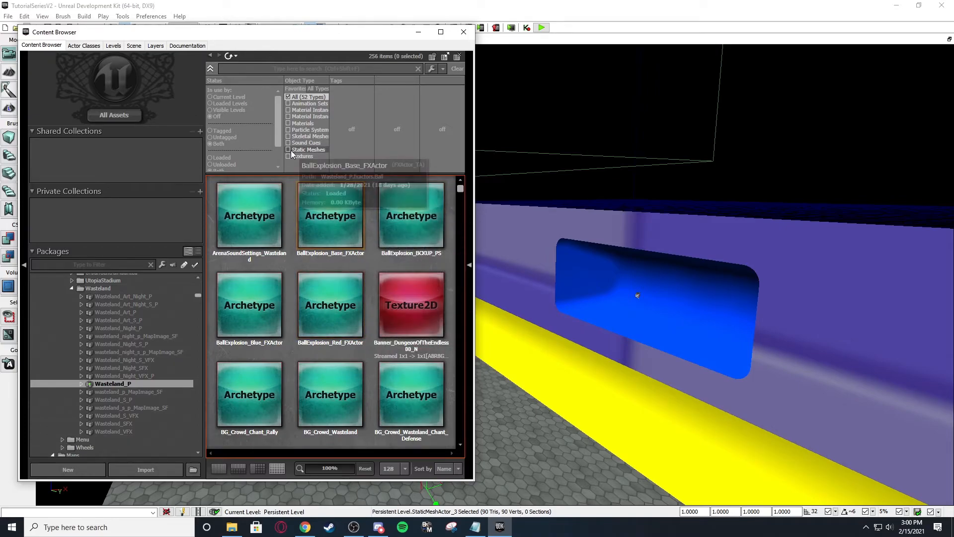
Filter the Wasteland_P assets to materials and both material instance types.
left_click(288, 123)
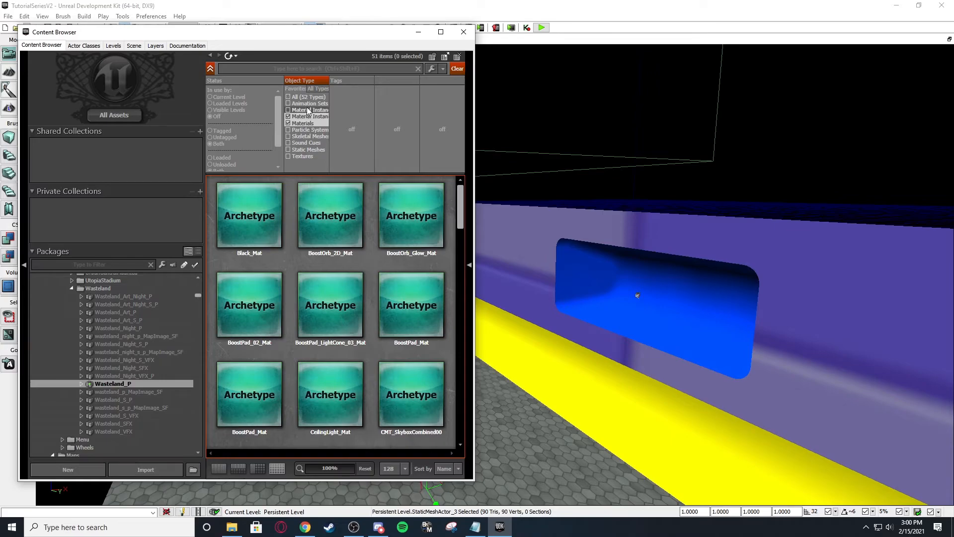
left_click(308, 111)
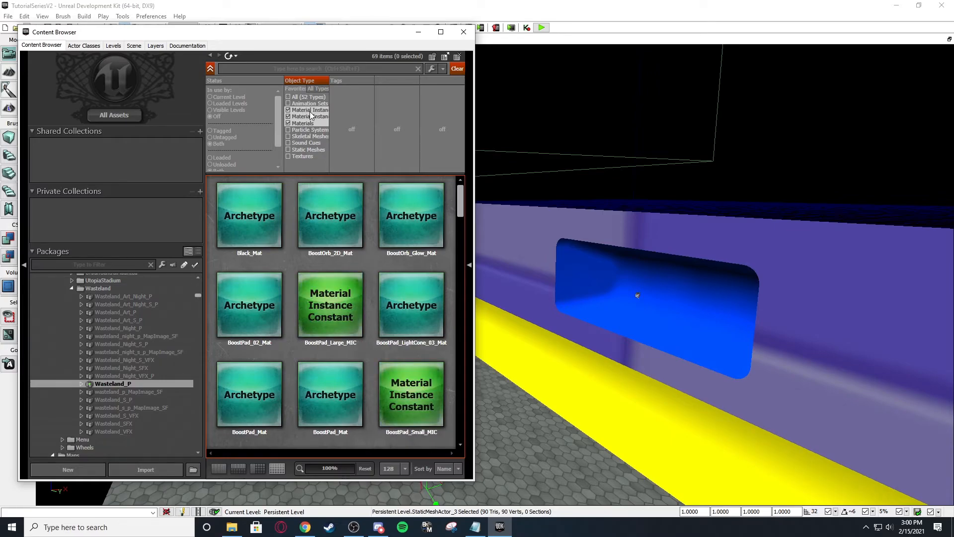
Search the Wasteland_P materials for "sand" and apply OOB_SandDunes_Mat to the wall around the blue goal.
left_click(304, 123)
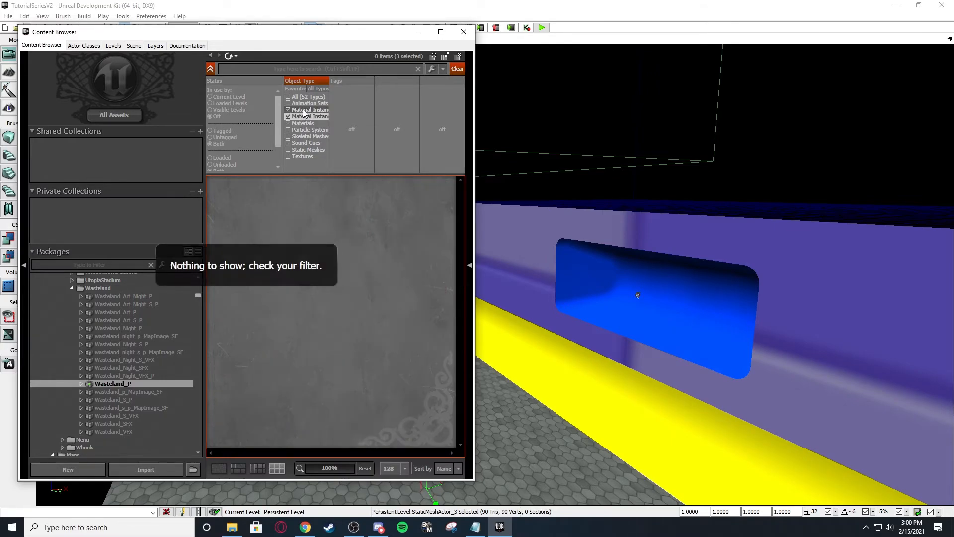
left_click(305, 124)
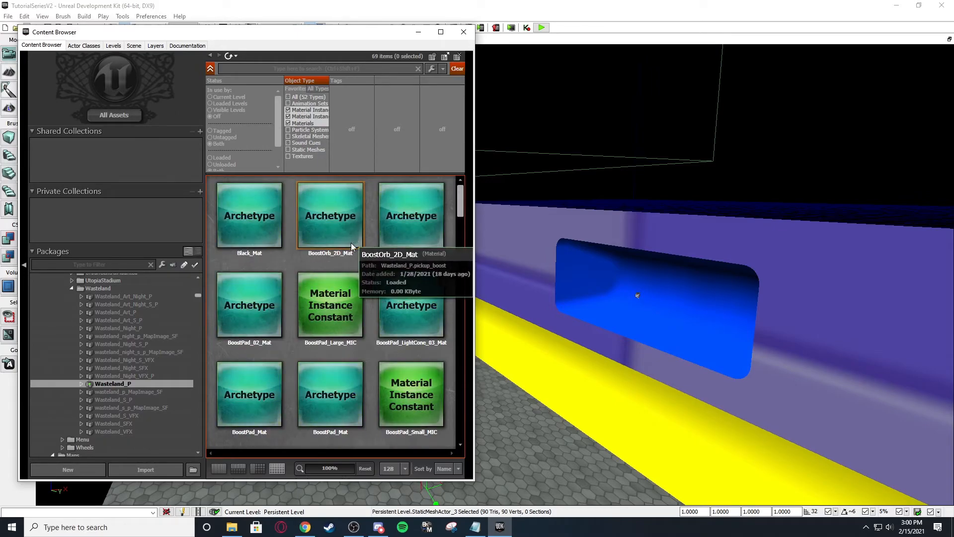
scroll(375, 270, "down", 3)
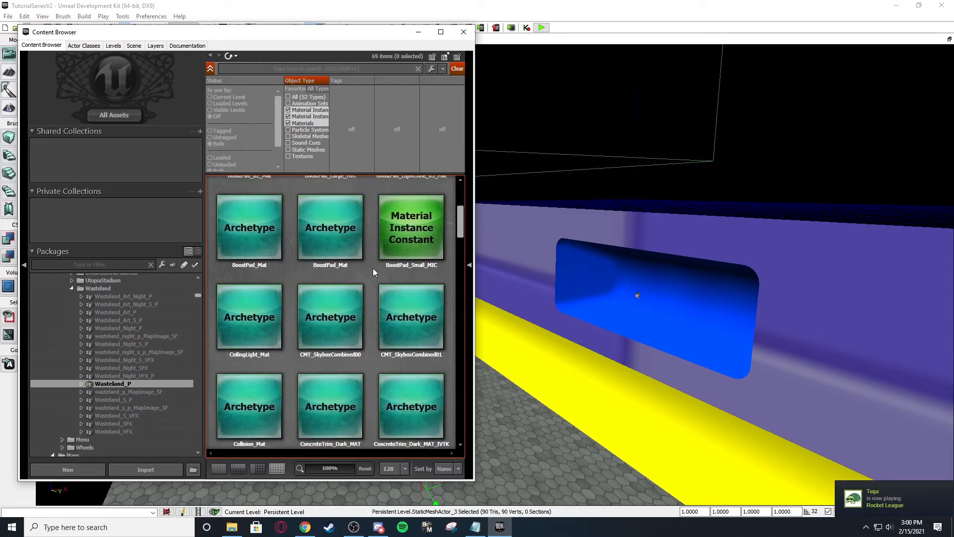
scroll(391, 268, "down", 3)
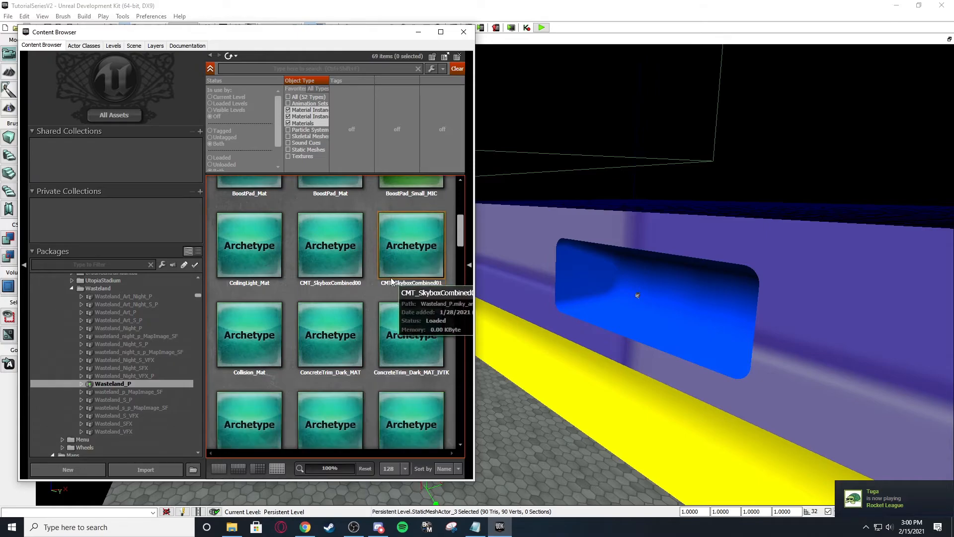
scroll(381, 295, "down", 5)
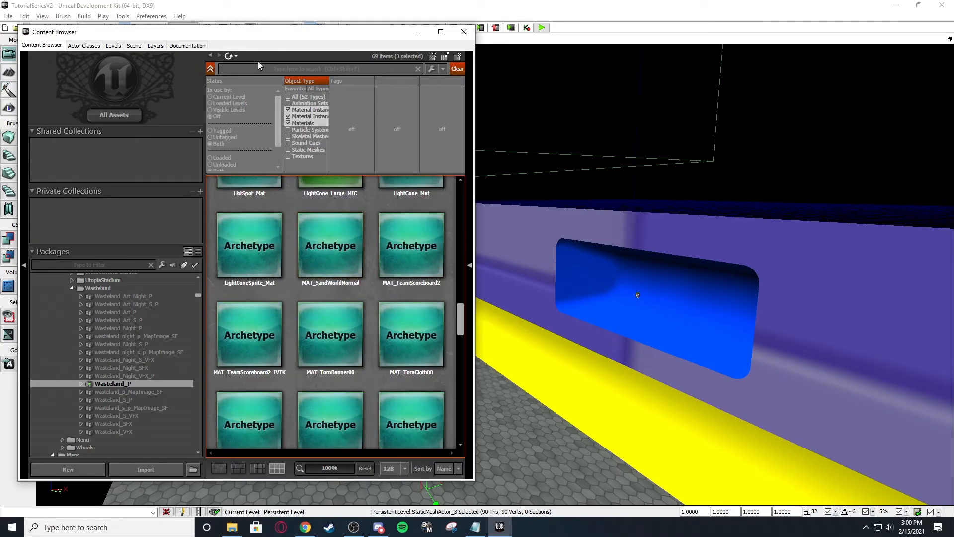
left_click(258, 64)
type("sand")
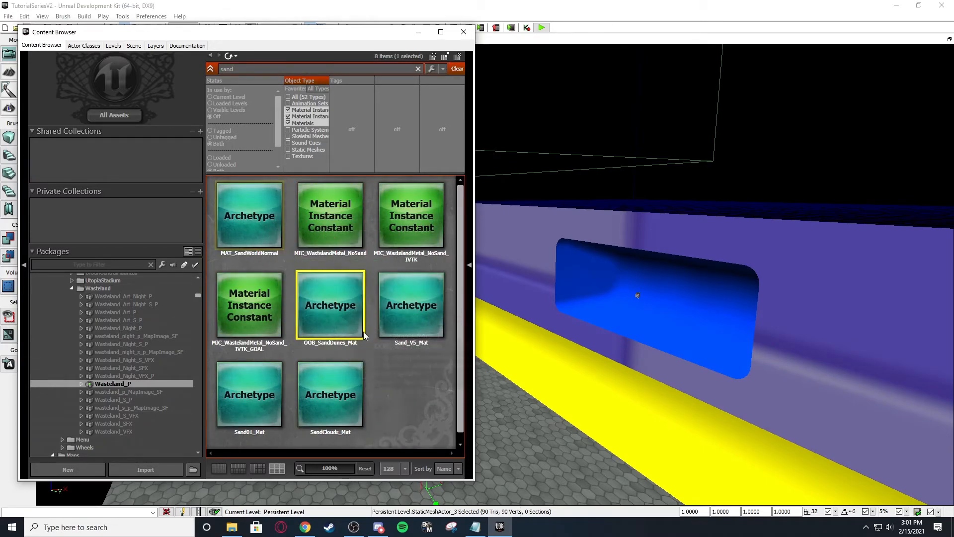
left_click_drag(332, 319, 521, 209)
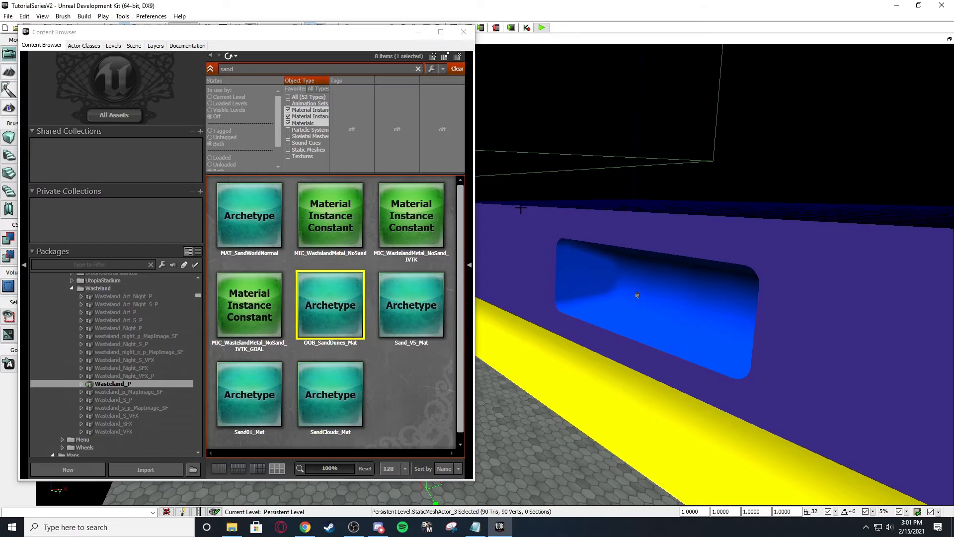
Select the floor, yellow curve and wall meshes together and filter their properties by "phys".
left_click(412, 38)
right_click_drag(273, 185, 345, 186)
left_click(273, 186)
scroll(426, 355, "down", 3)
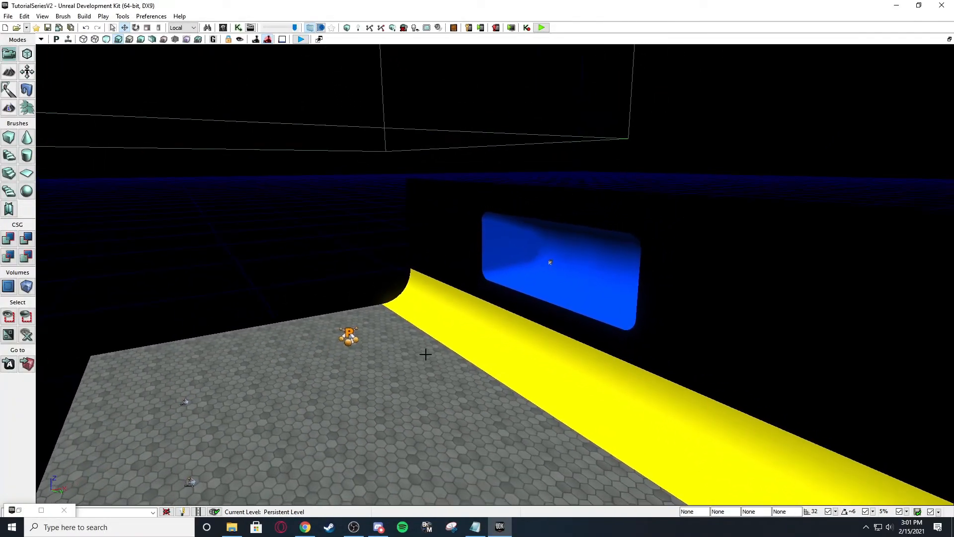
left_click(426, 355)
left_click(478, 358, "ctrl")
left_click(422, 206, "ctrl")
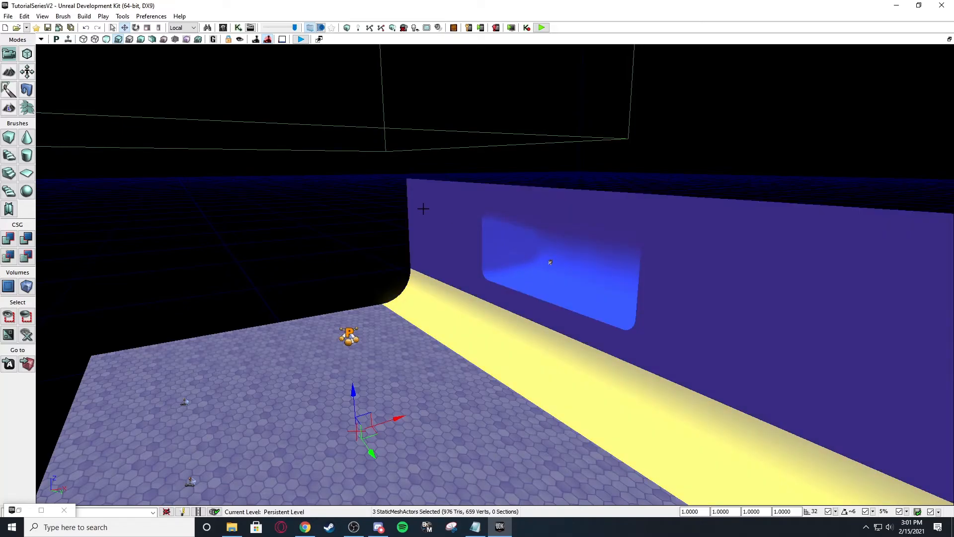
key("F4")
type("phys")
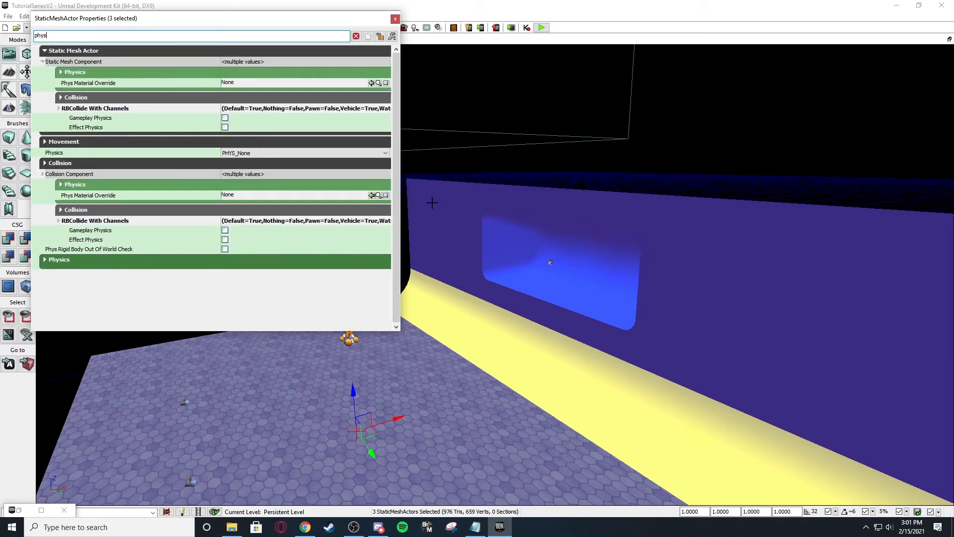
Find the StickyWalls package and display all of its asset types without the sand search.
left_click(20, 510)
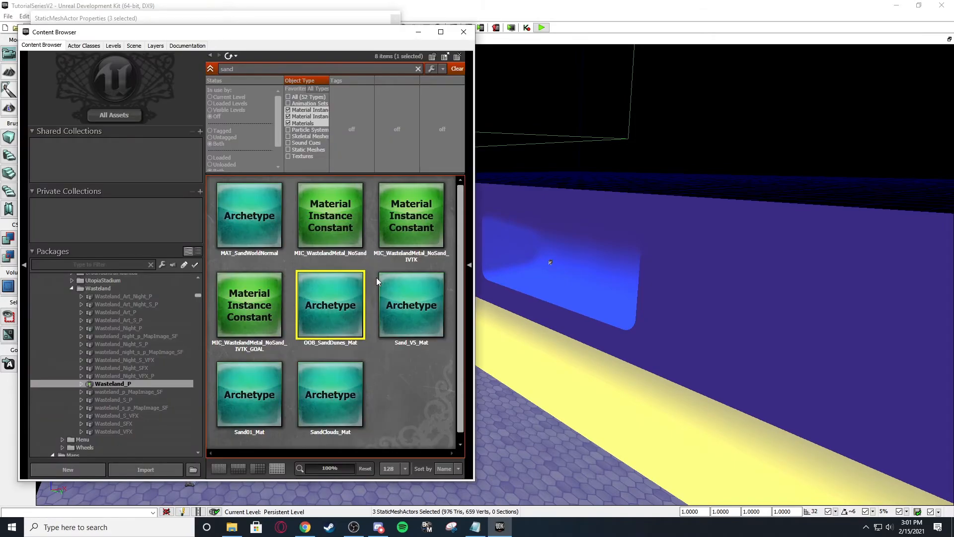
scroll(131, 407, "down", 10)
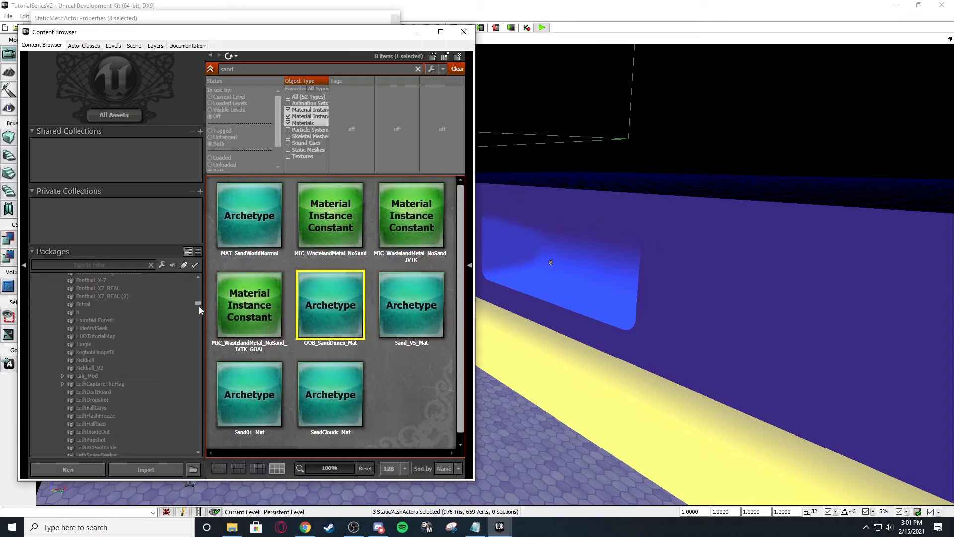
left_click_drag(198, 306, 171, 443)
left_click(127, 444)
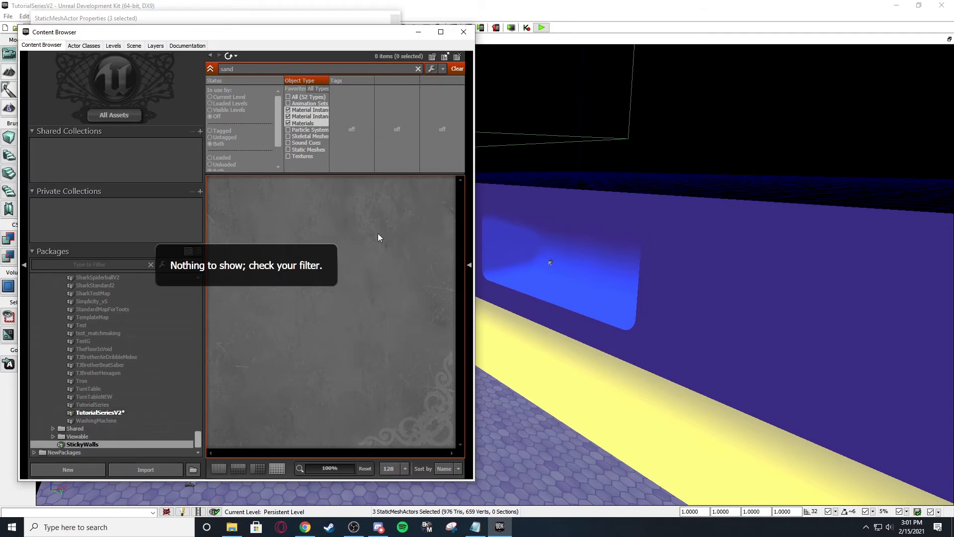
left_click(308, 98)
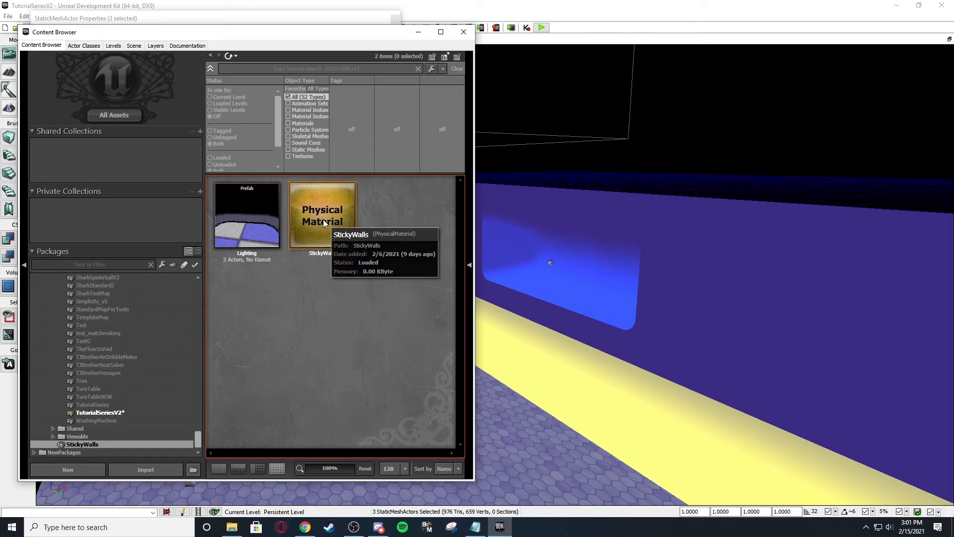
Assign the StickyWalls physical material from the TutorialSeriesV2 package as the Phys Material Override of the three selected meshes.
left_click(86, 413)
scroll(372, 318, "down", 3)
left_click(416, 308)
left_click(418, 32)
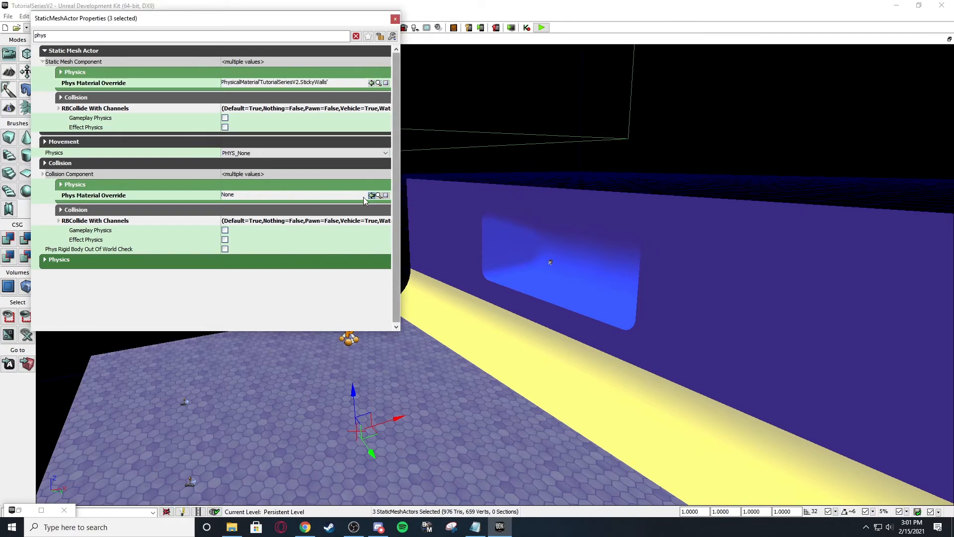
left_click(395, 20)
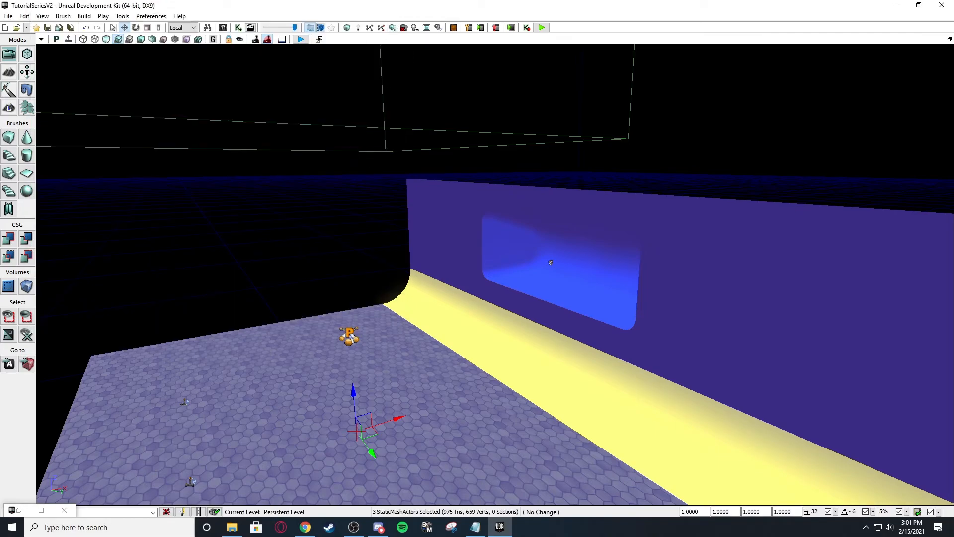
Run Build All on the level and dismiss the map check report.
left_click(258, 92)
right_click_drag(257, 92, 243, 97)
scroll(258, 91, "down", 3)
scroll(257, 92, "up", 1)
left_click(84, 17)
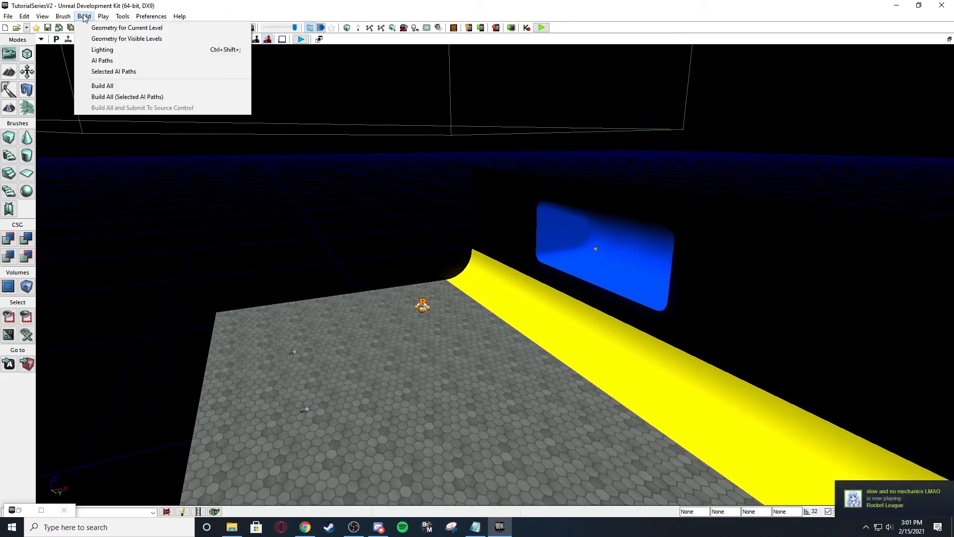
left_click(107, 86)
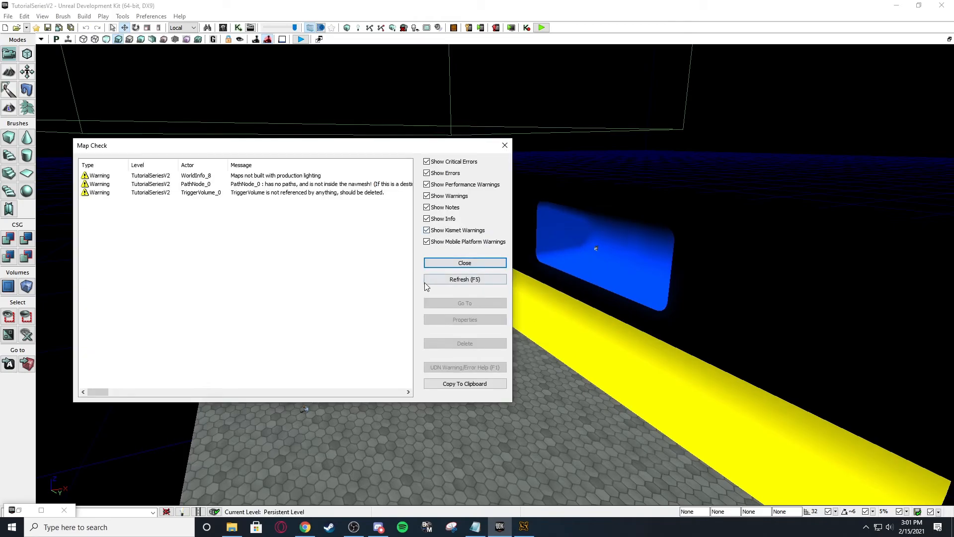
left_click(450, 263)
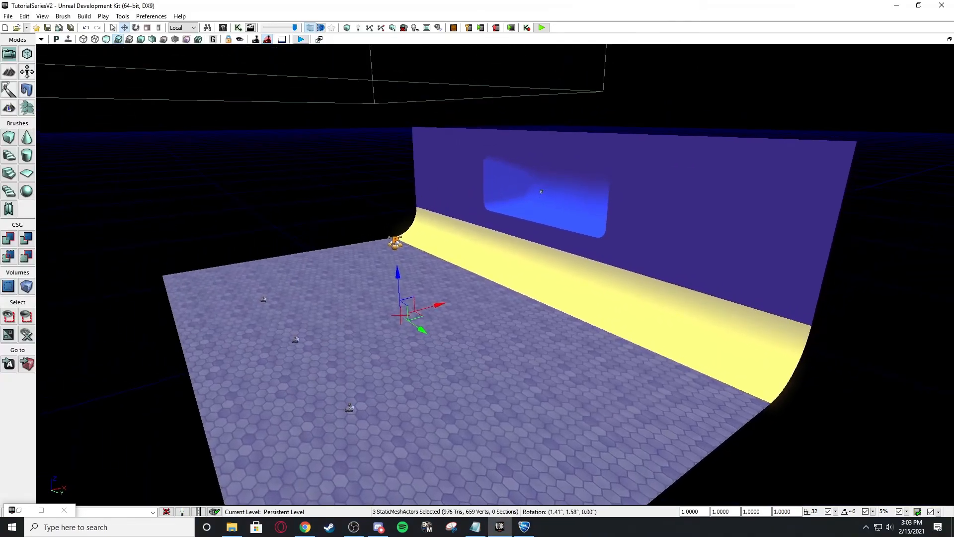
Enable Accepts Dynamic Decals for both the static mesh and collision components of the three selected meshes.
left_click_drag(546, 291, 559, 290)
double_click(558, 290)
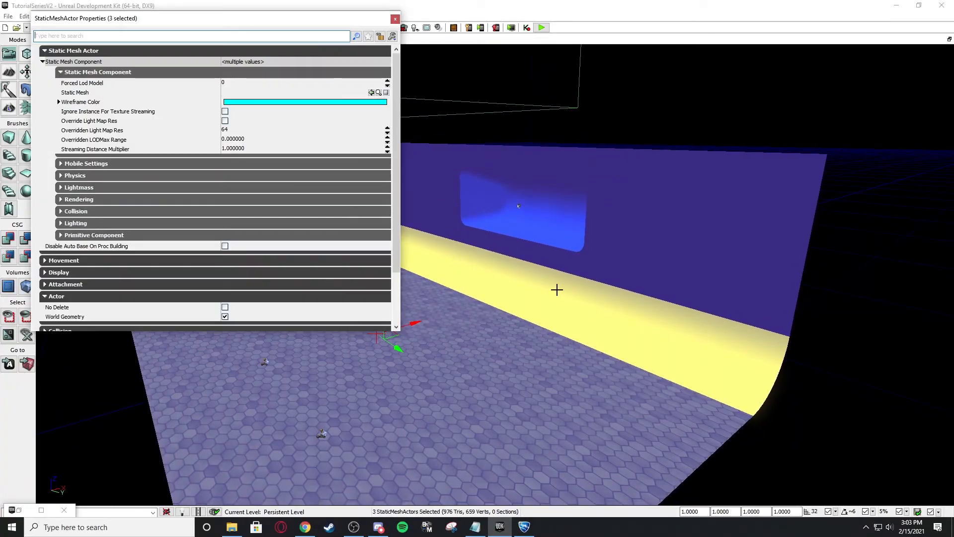
type("acc")
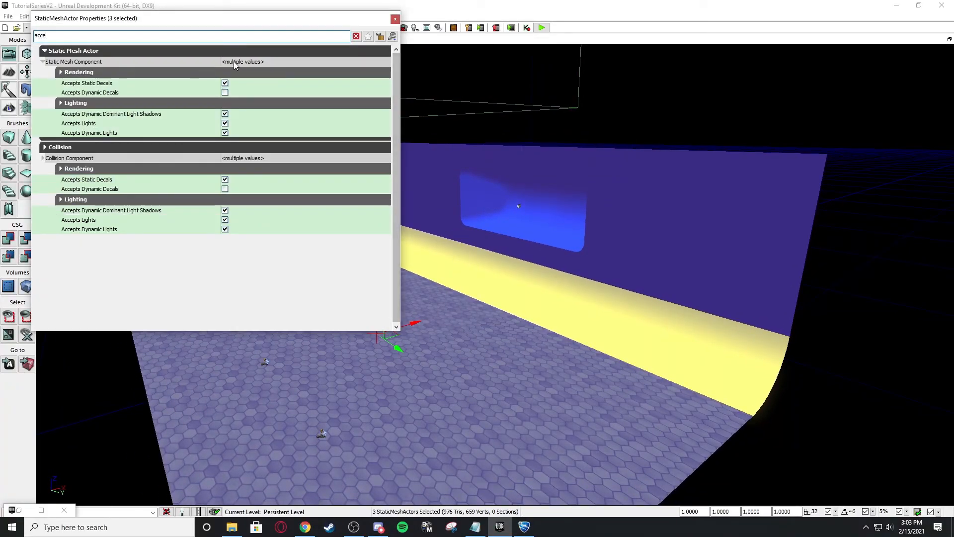
type("e")
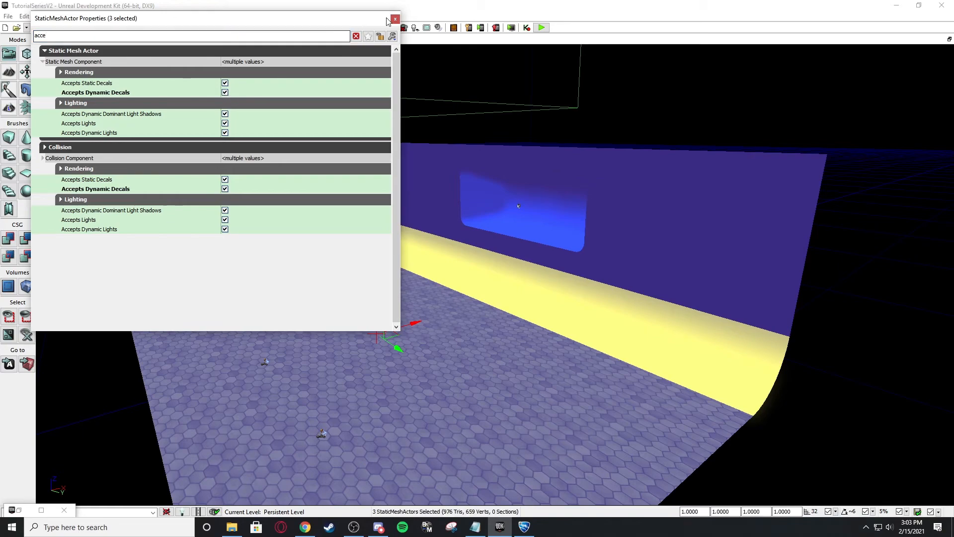
left_click(395, 19)
Save the level and switch to File Explorer to select TutorialSeriesV2.udk in the Maps folder.
left_click(8, 16)
left_click(82, 76)
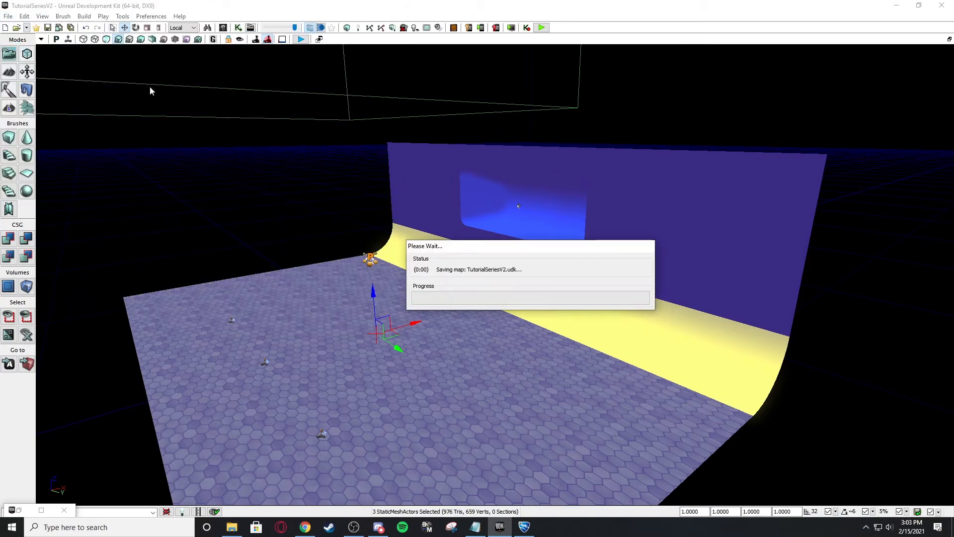
left_click(897, 5)
key("alt+Tab")
key("alt+Tab")
key("alt+Tab")
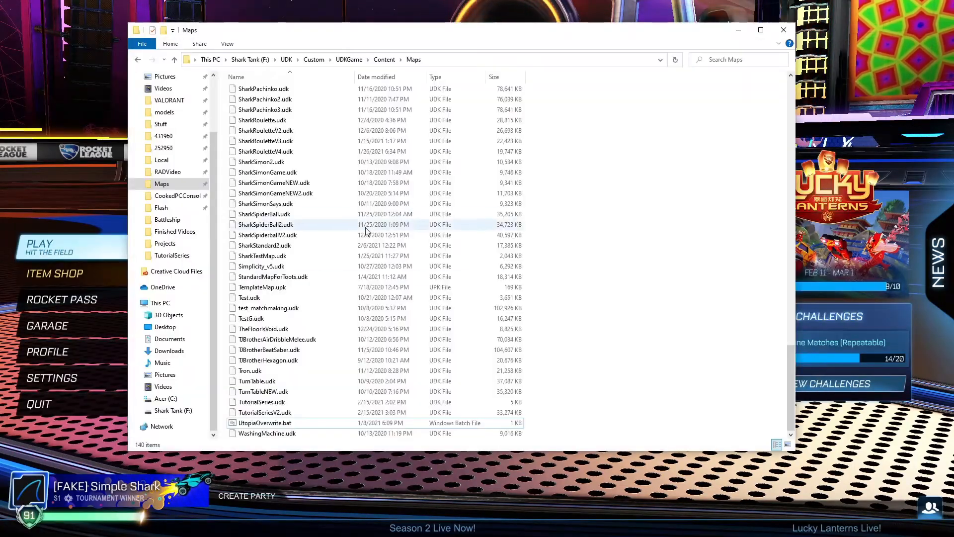
left_click(266, 412)
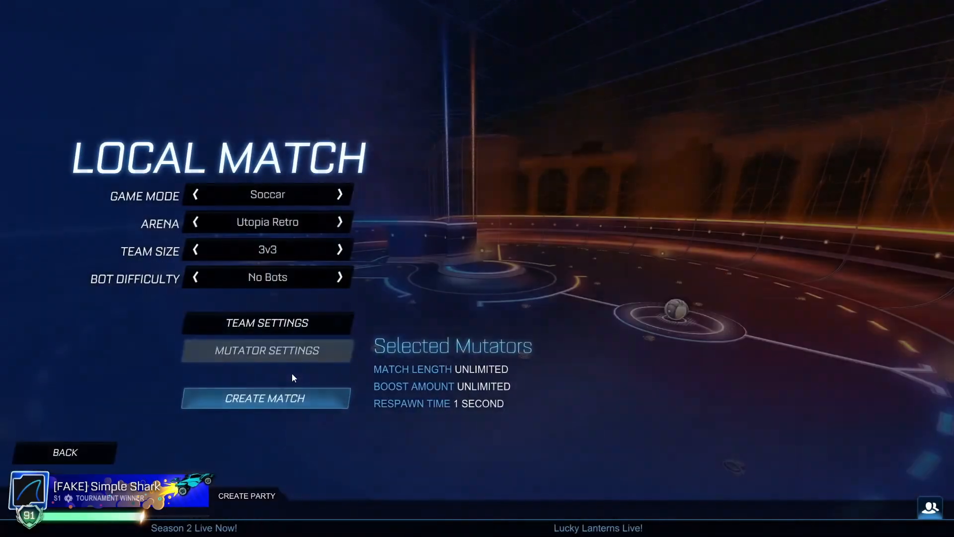
Create a local Soccar match on the Utopia Retro arena in Rocket League and join the blue team.
left_click(266, 399)
left_click(424, 322)
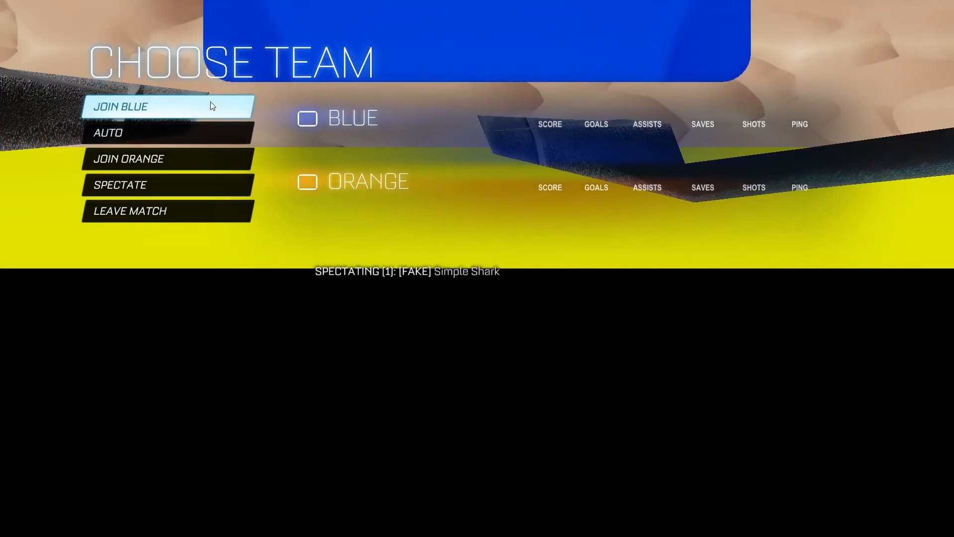
left_click(210, 101)
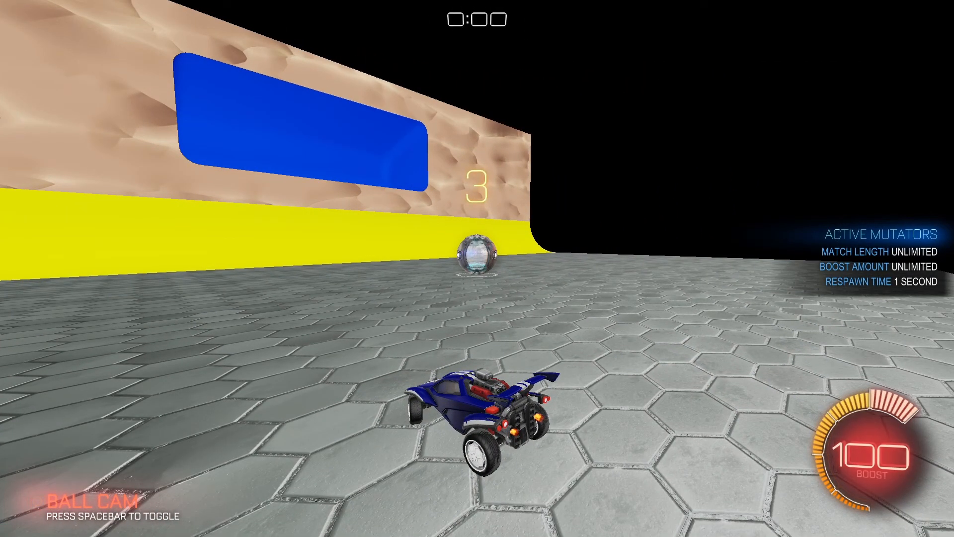
Drive the car across the stone floor and along the yellow curve to check the textured map in the match.
key("space")
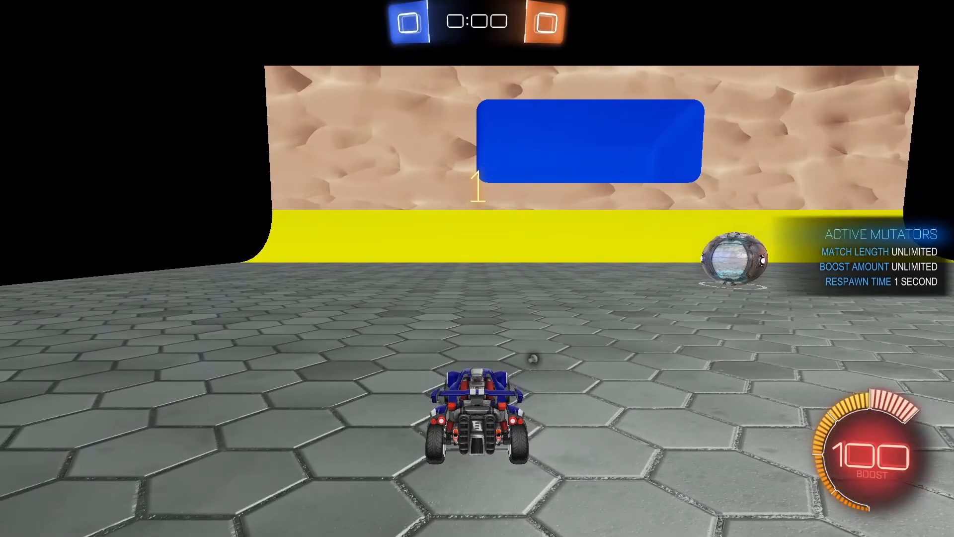
key("w")
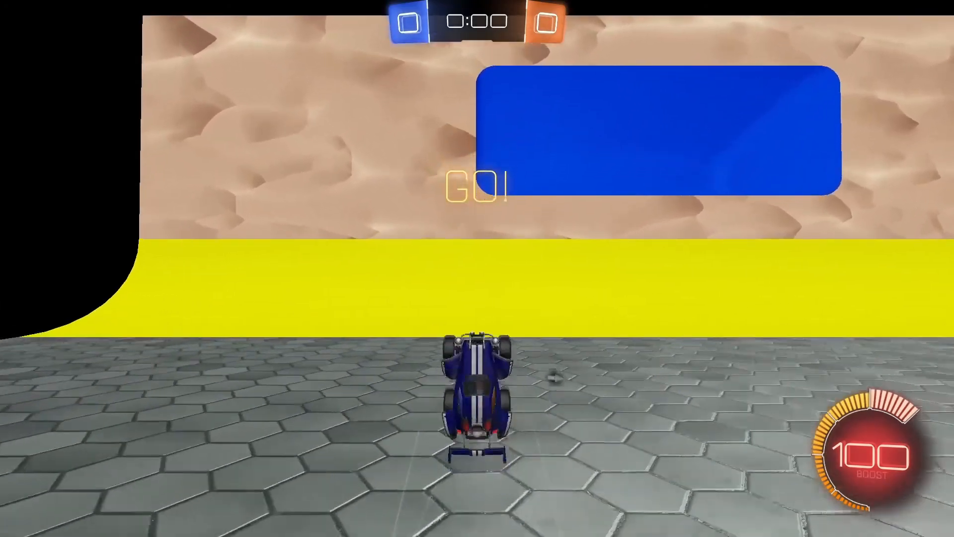
key("a")
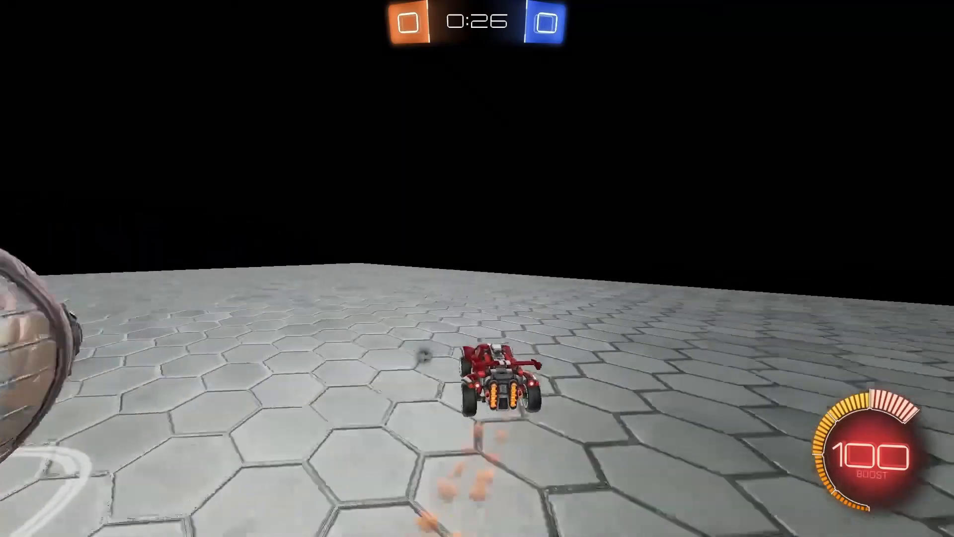
key("a")
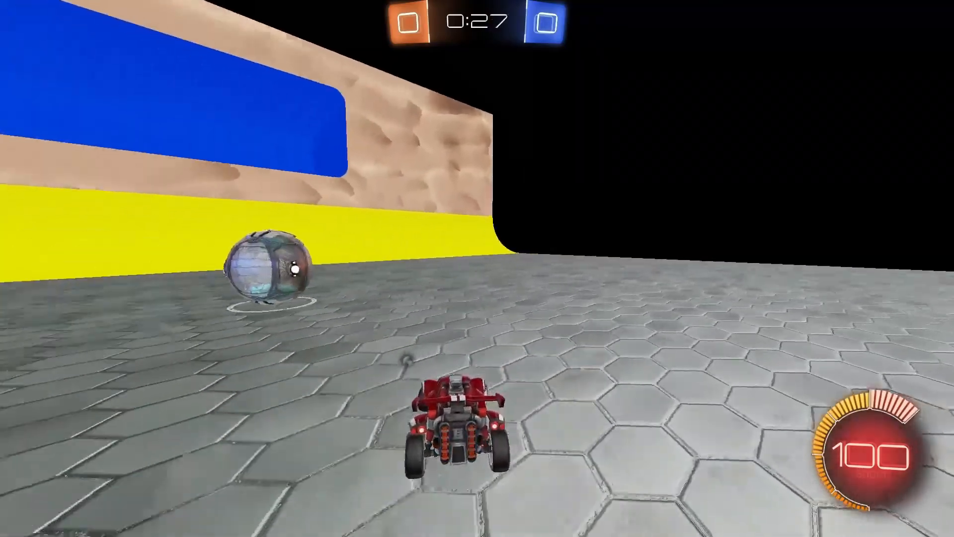
key("w")
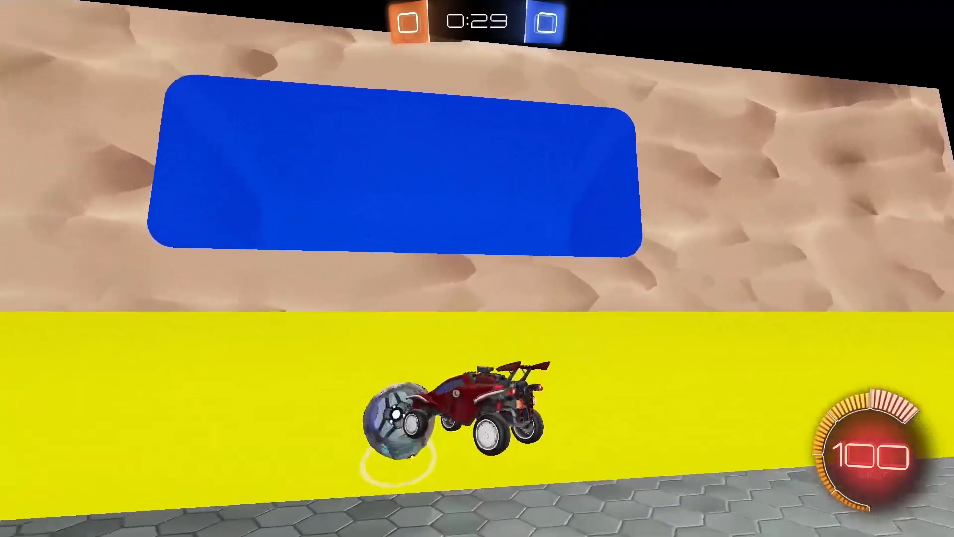
key("s")
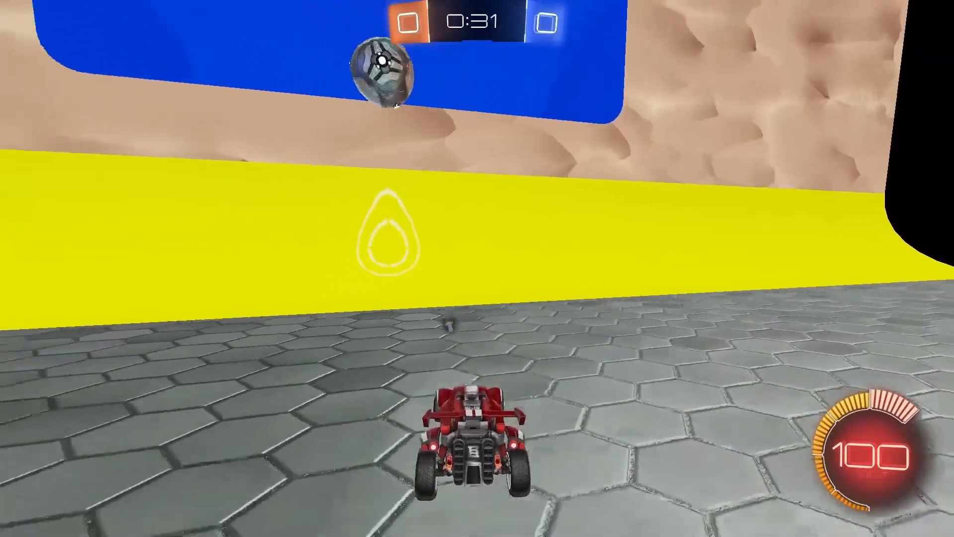
key("w")
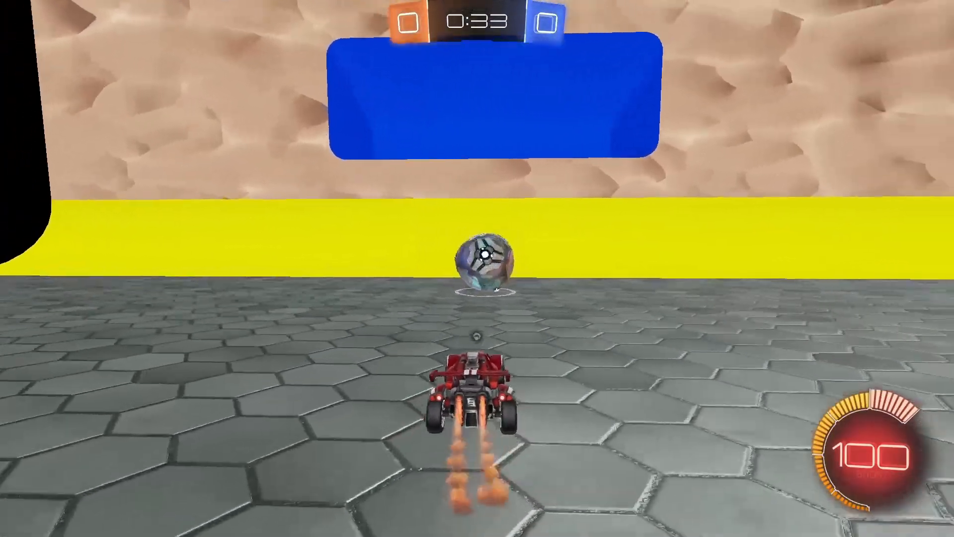
key("s")
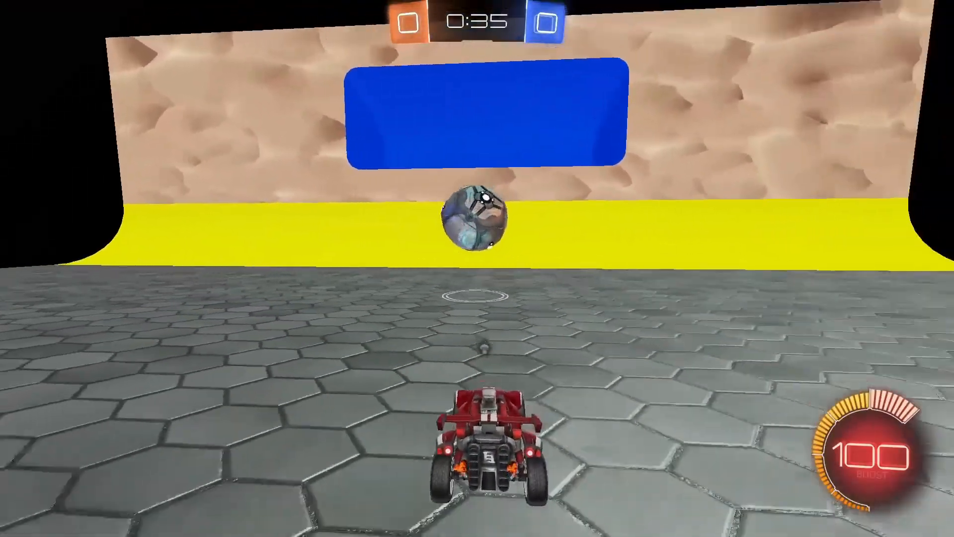
Drive at the ball with ball cam on and hit it into the blue goal to test scoring on the map.
key("w")
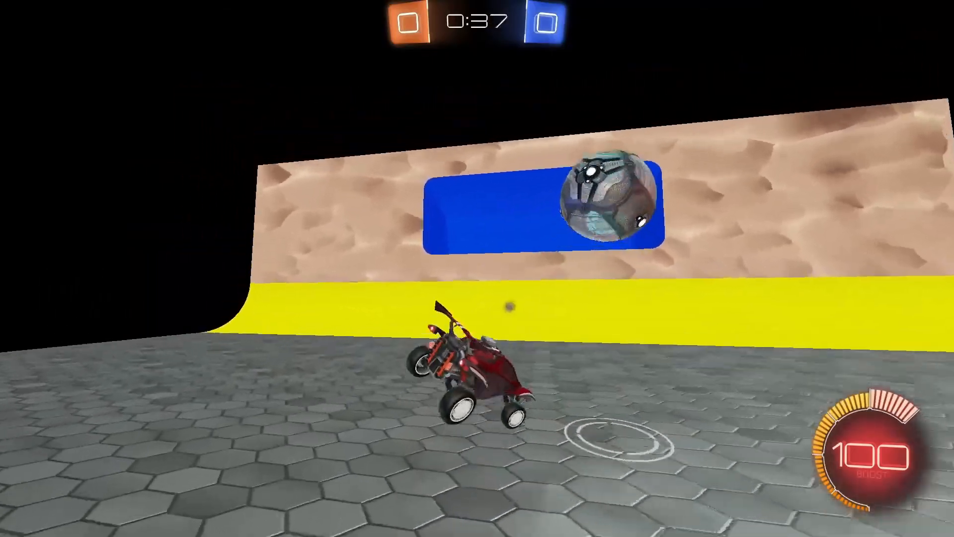
key("space")
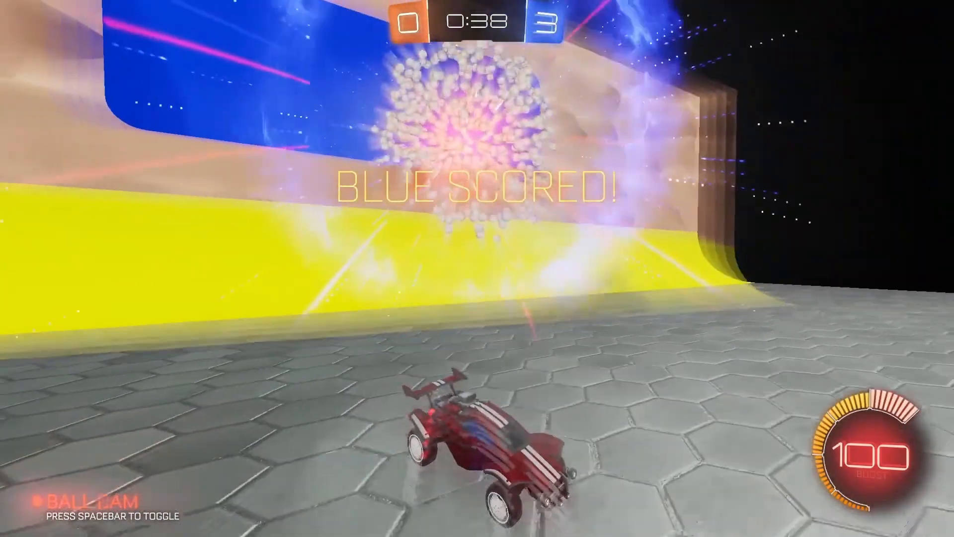
key("w")
key("a")
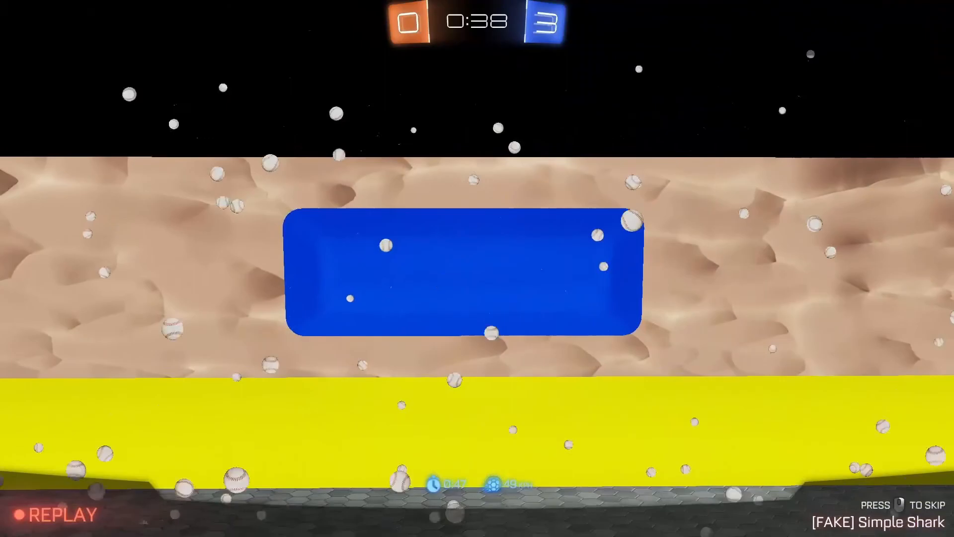
Push the ball across the stone floor and up the yellow curve to test the ramp and wall around the blue goal.
key("w")
key("a")
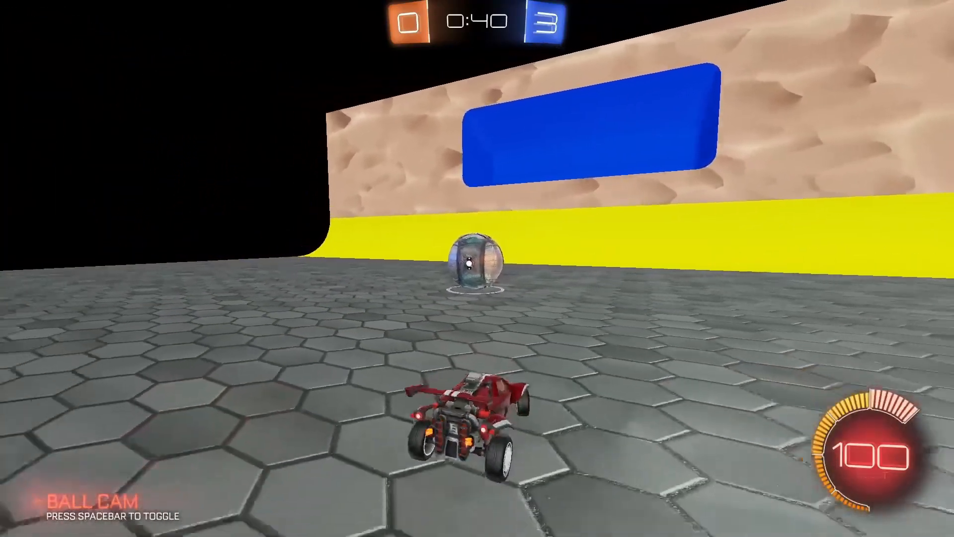
key("w")
key("d")
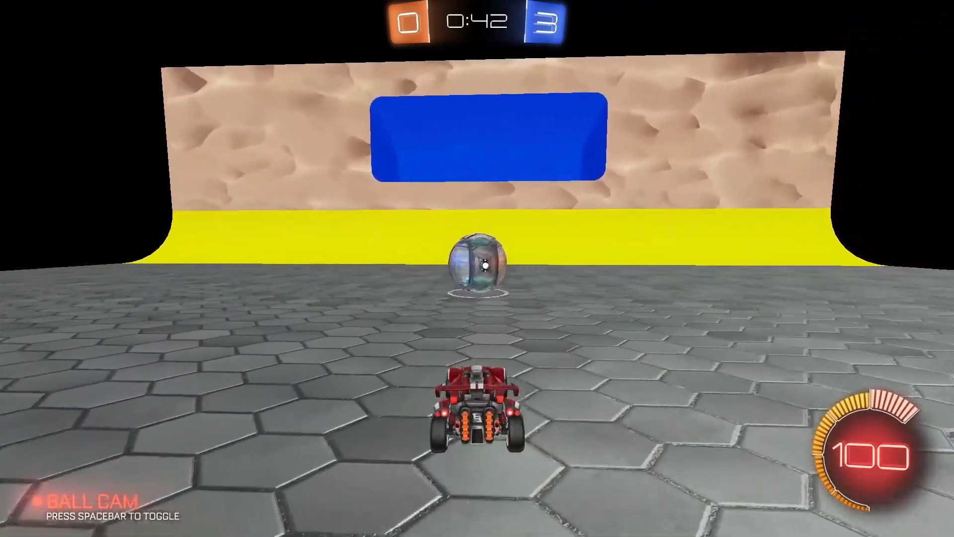
key("w")
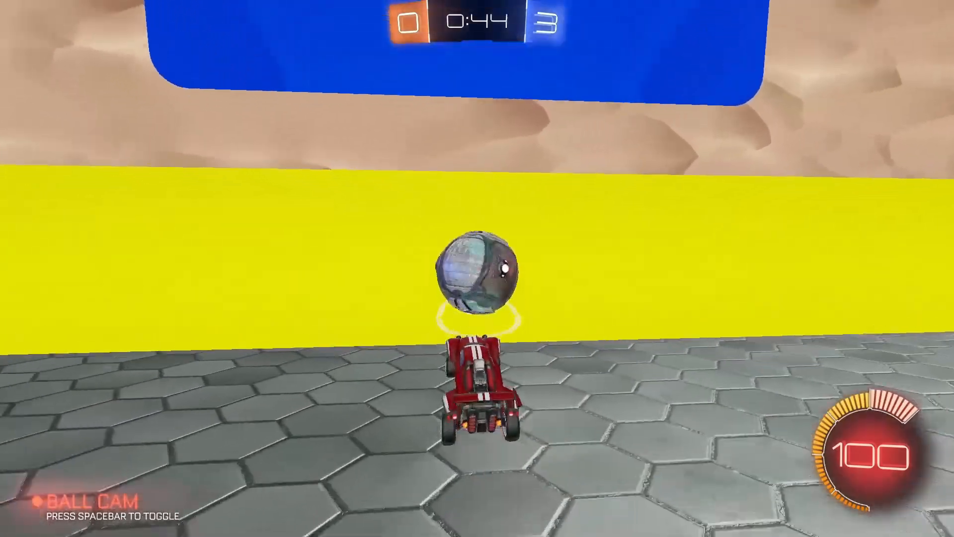
key("w")
key("d")
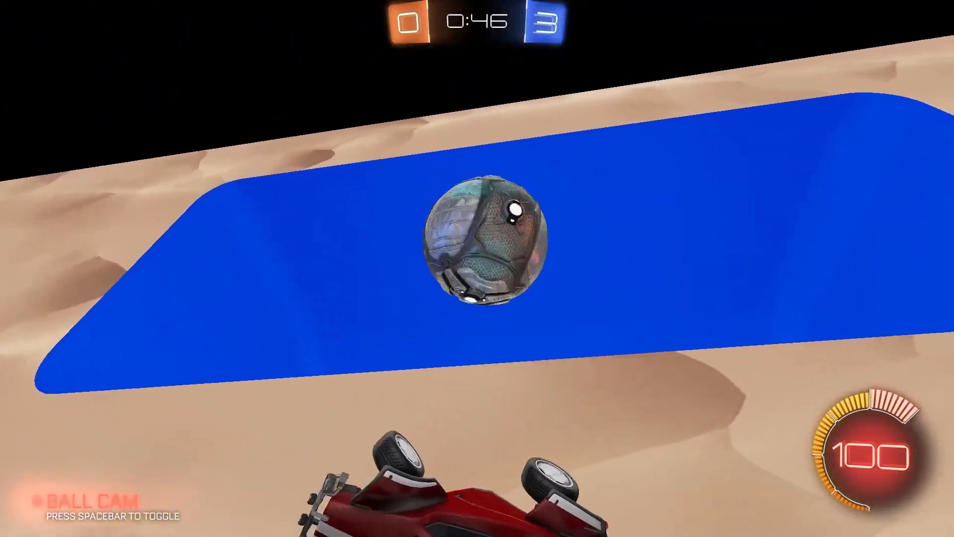
key("w")
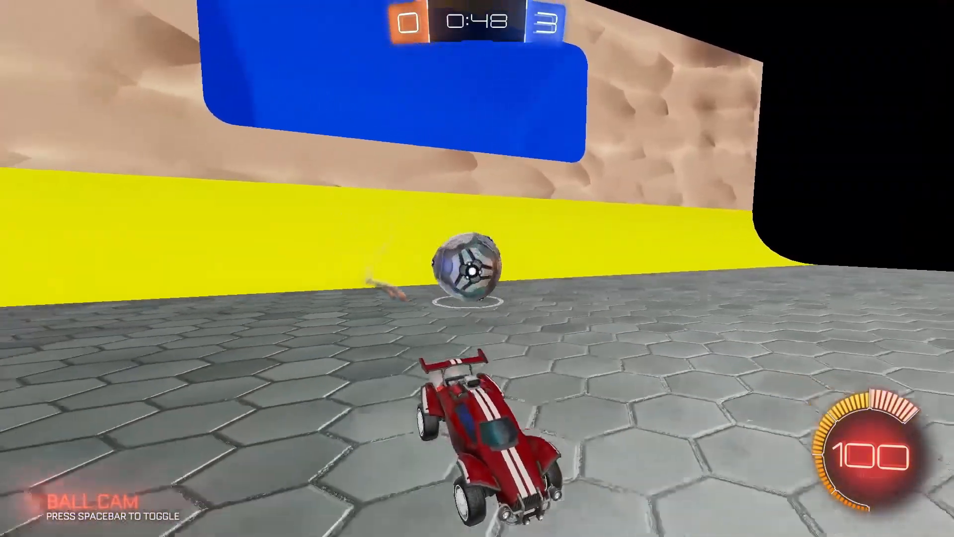
Circle back behind the ball on the stone floor and drive it straight toward the blue goal.
key("a")
key("w")
key("a")
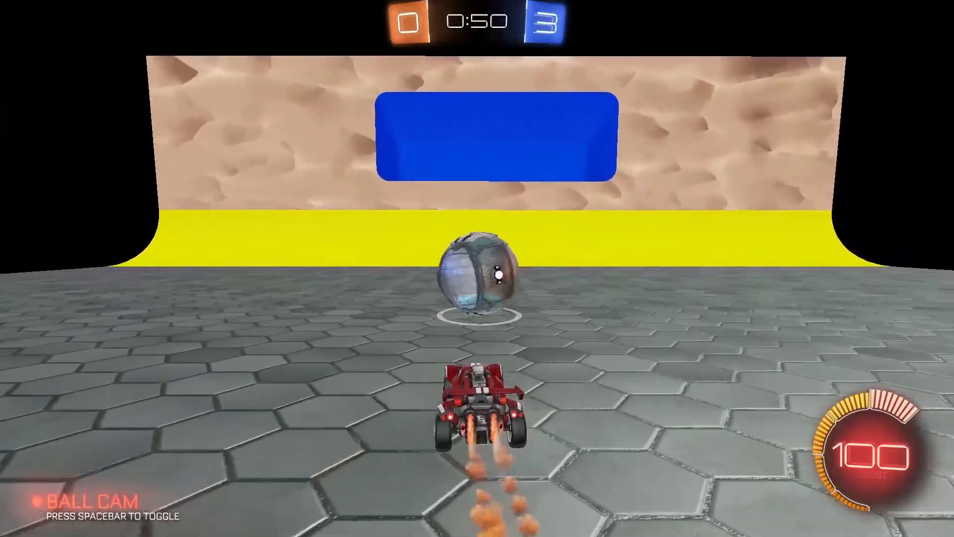
key("a")
key("w")
key("d")
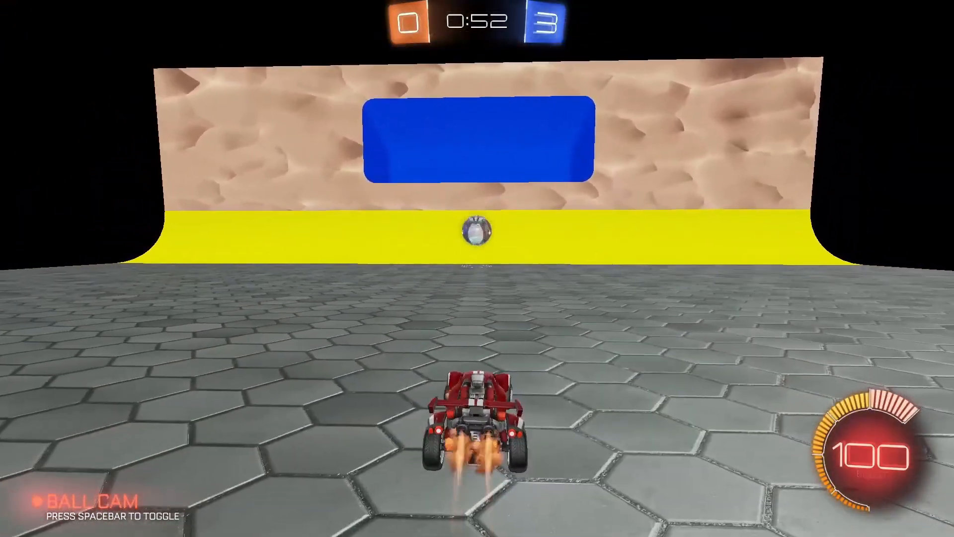
Chase the ball to the yellow curve and knock it in the air into the blue goal for a second scoring test.
key("a")
key("w")
key("a")
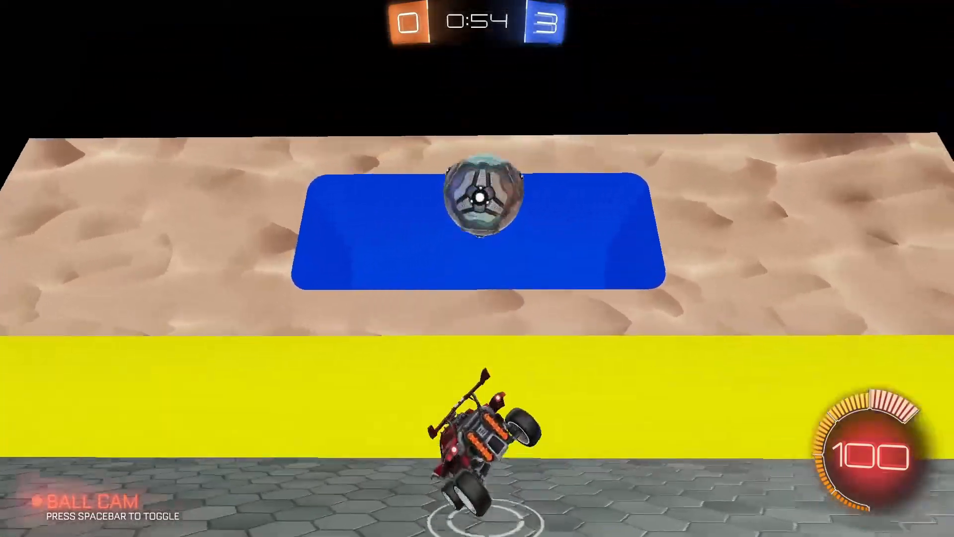
key("d")
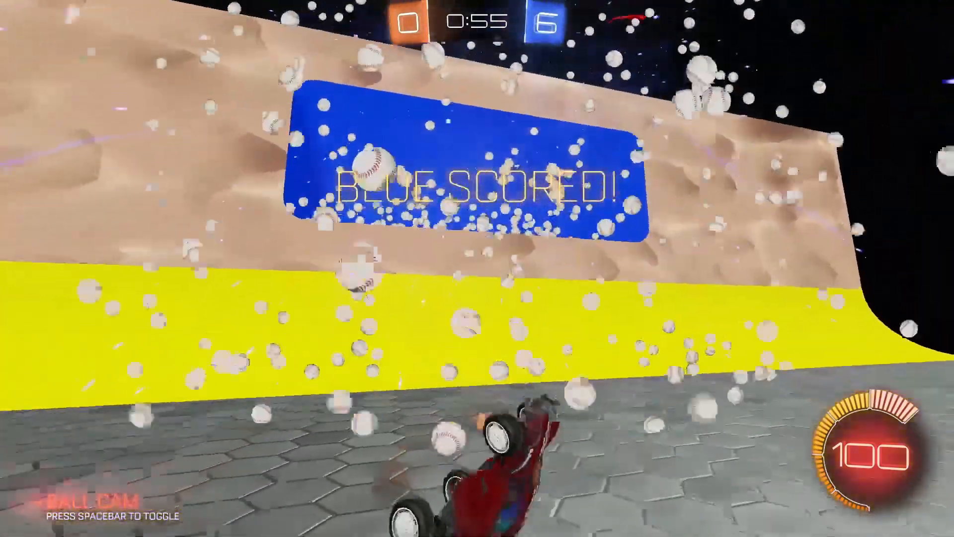
key("w")
key("w")
key("a")
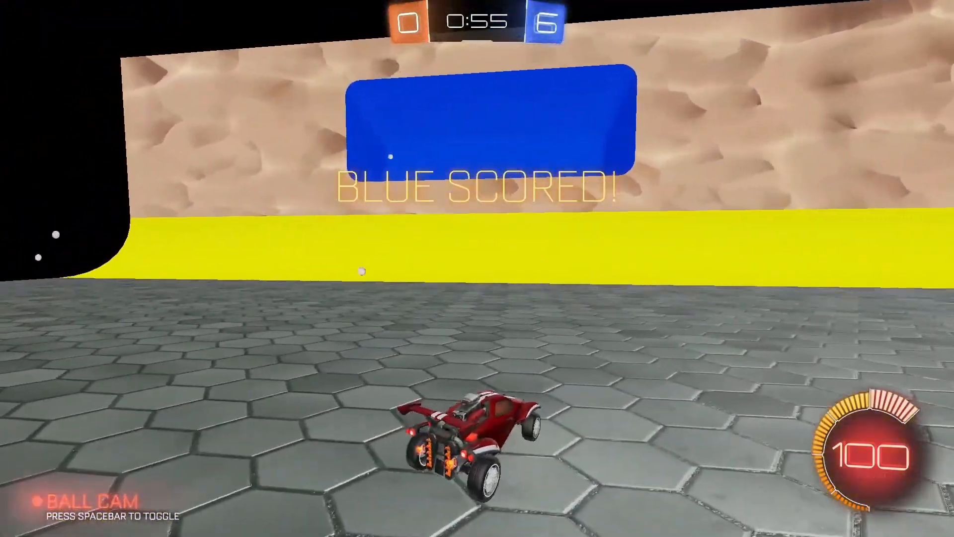